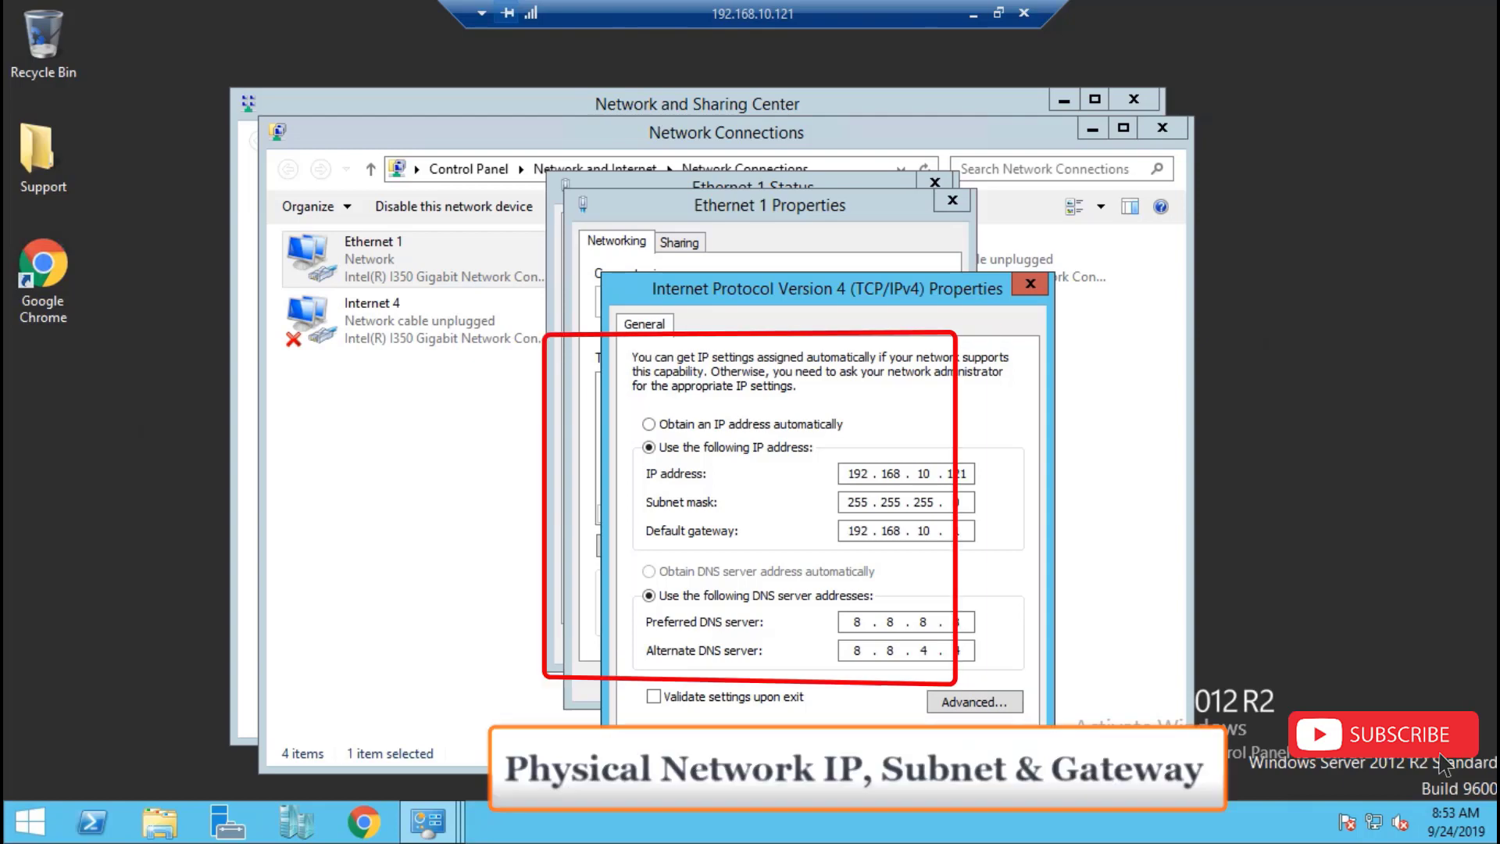
Close the Ethernet 1 IPv4 settings, its property and status dialogs, and the remaining network windows.
click(976, 747)
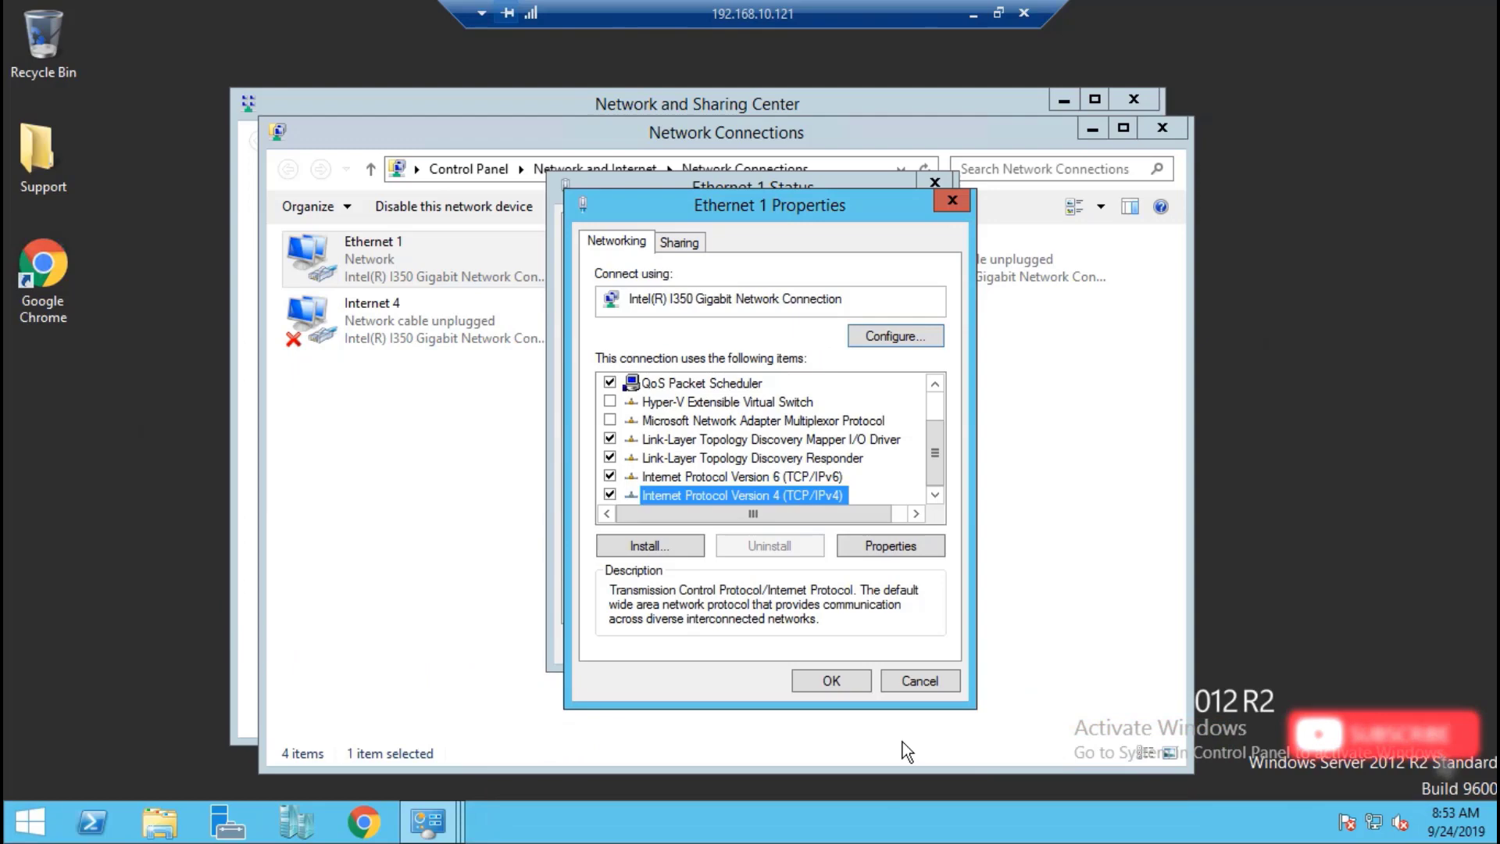
click(944, 685)
click(891, 641)
click(1163, 128)
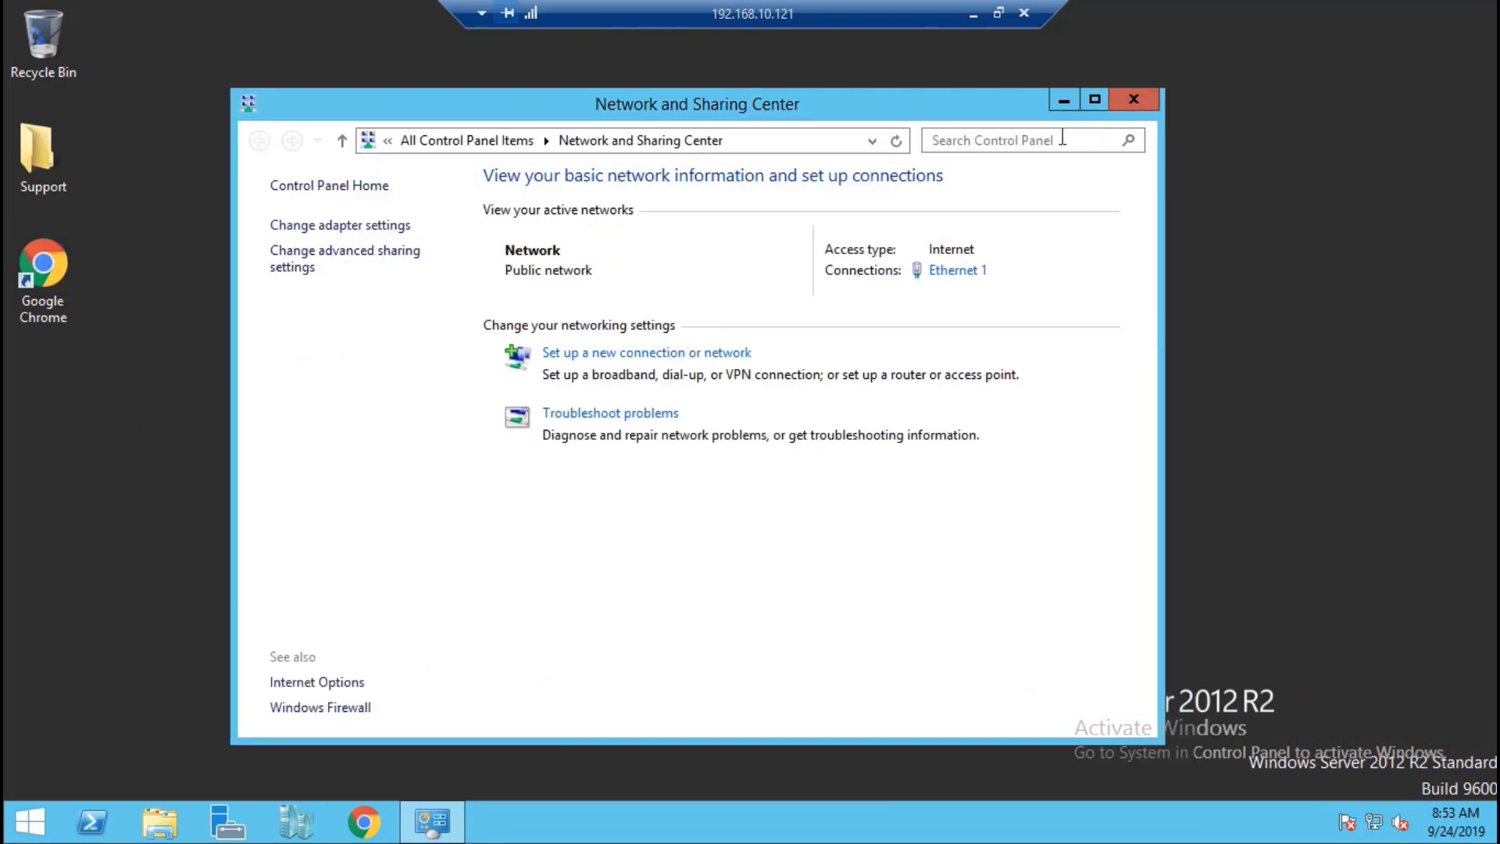
click(1130, 100)
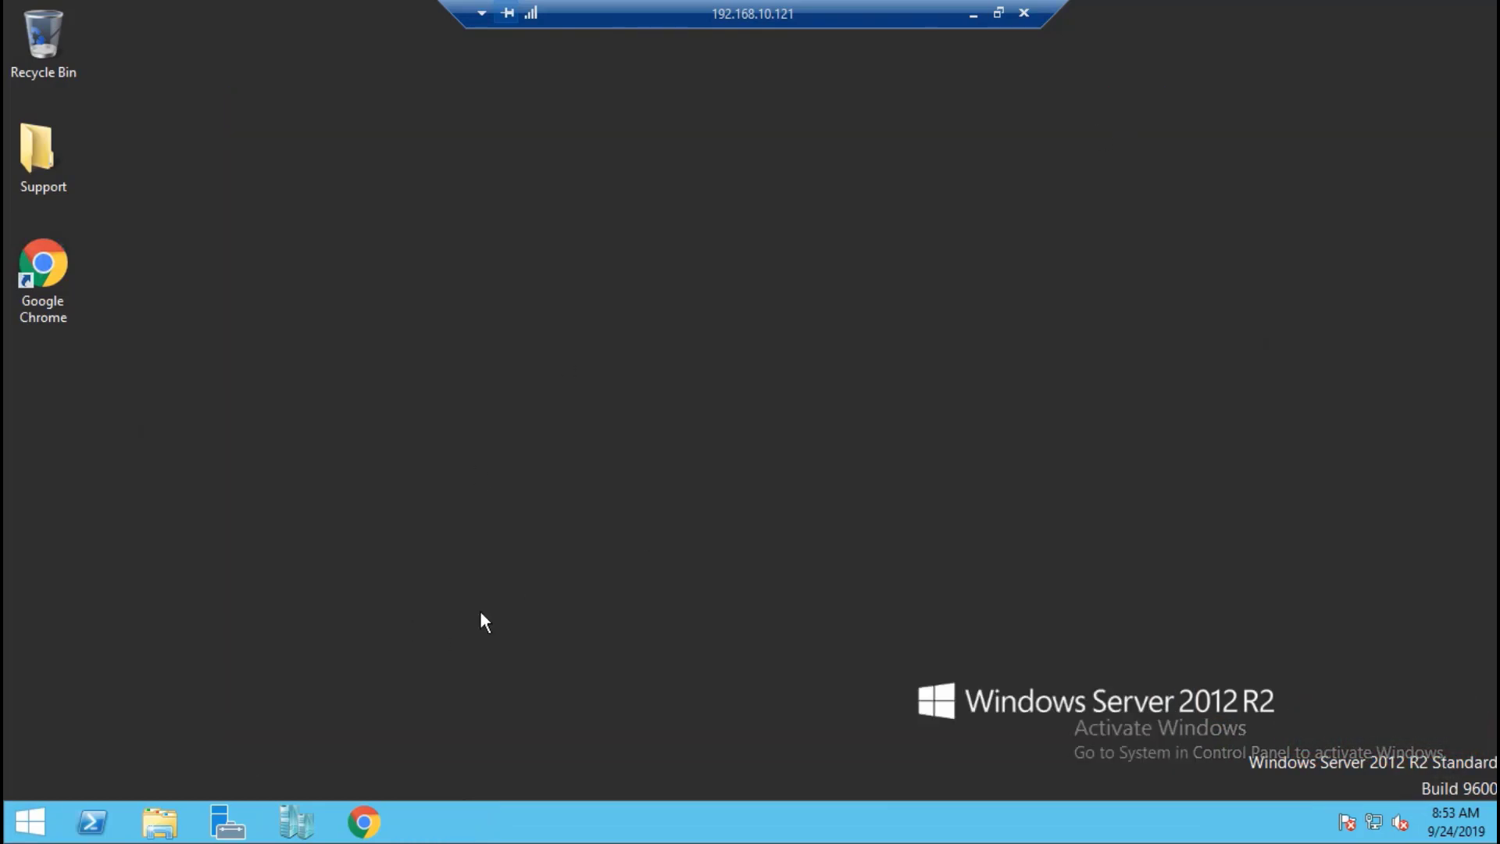
Switch to Hyper-V Manager, open Virtual Switch Manager and review the Internal and Private switch types.
click(297, 822)
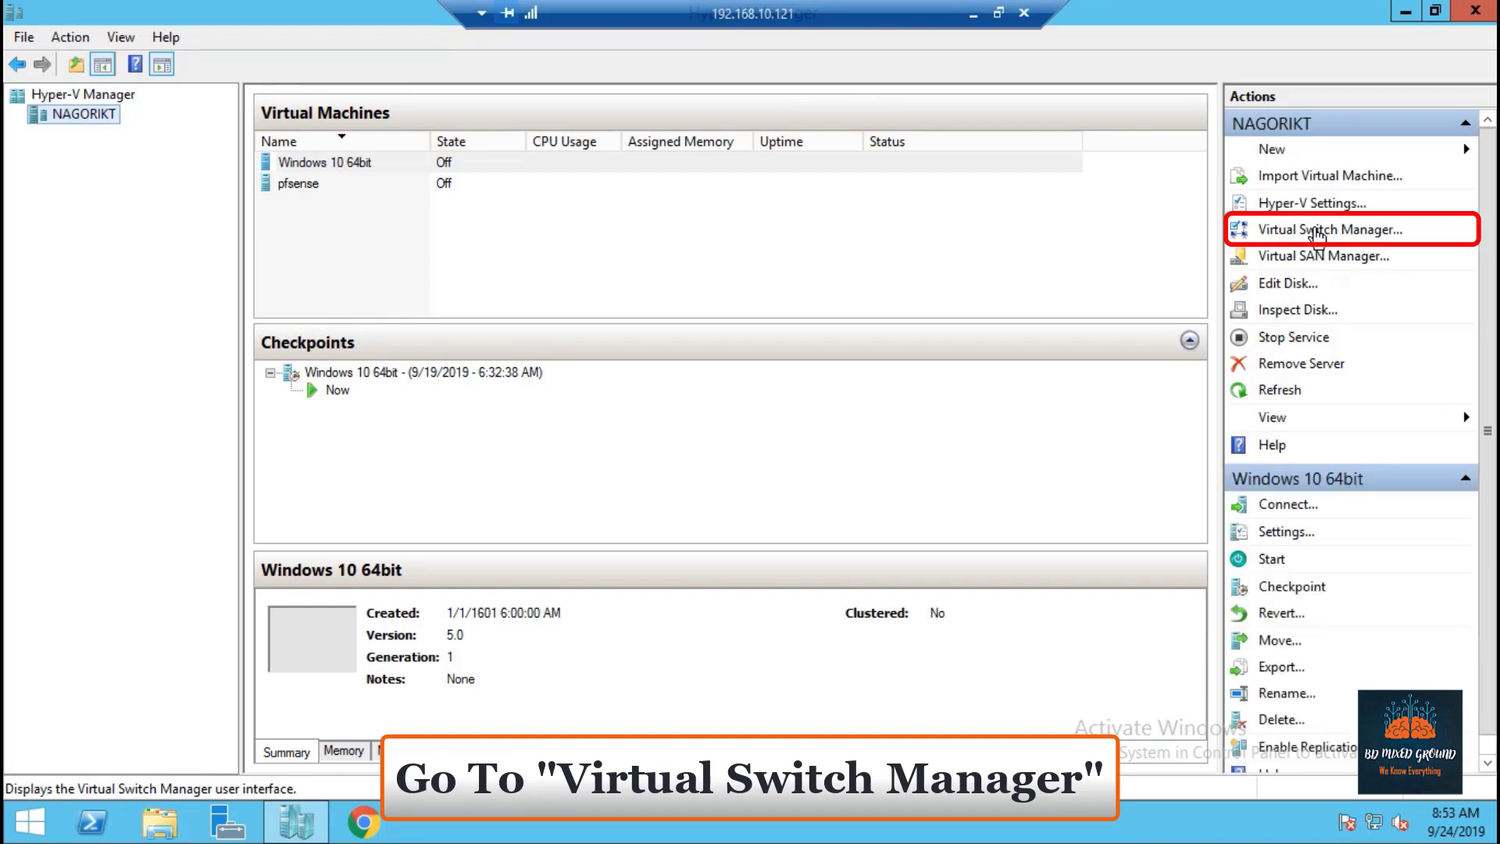
click(1315, 230)
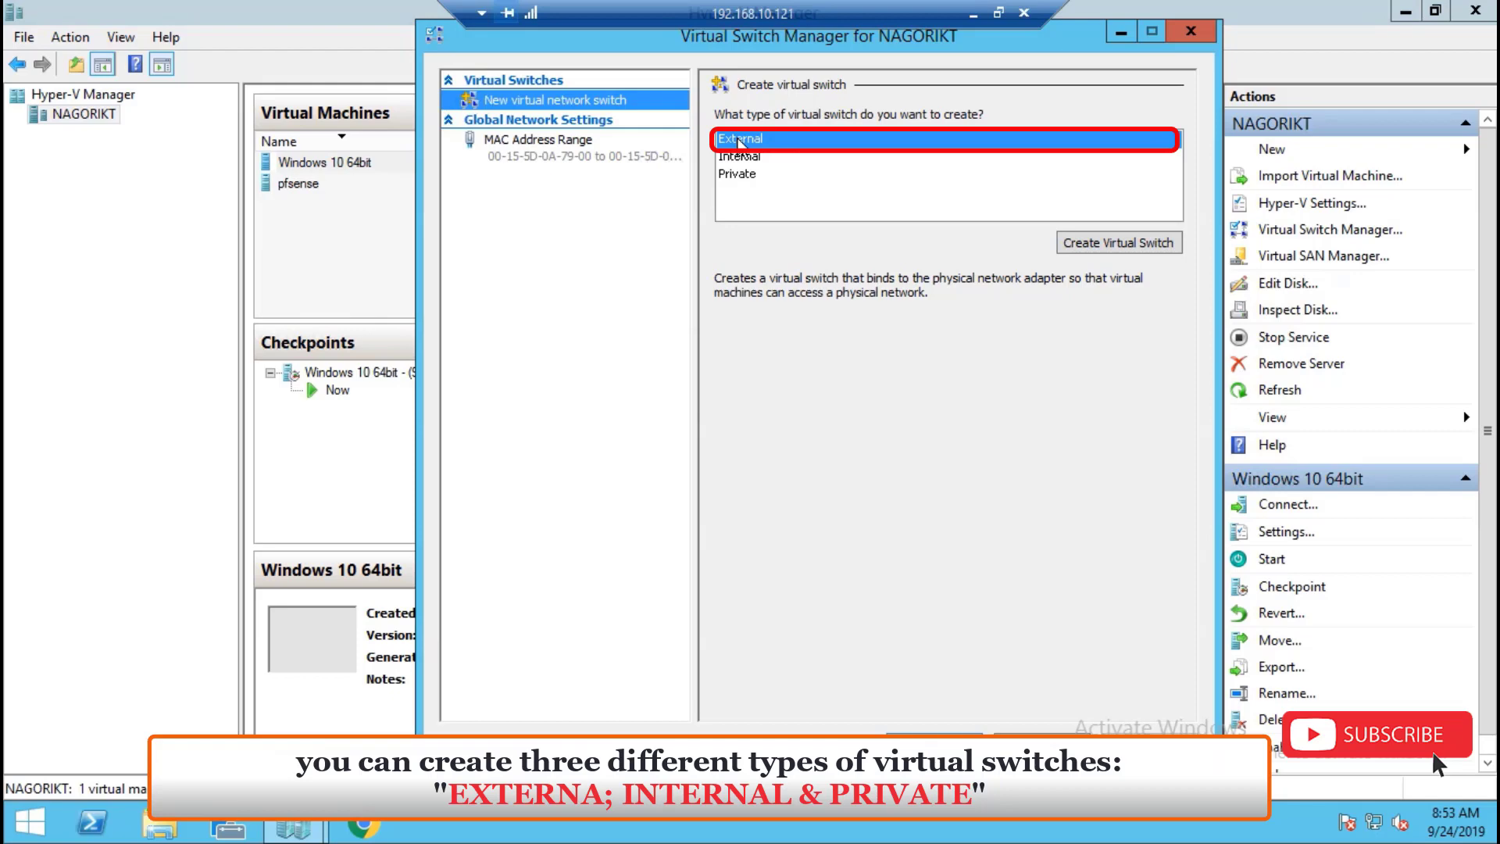
click(747, 157)
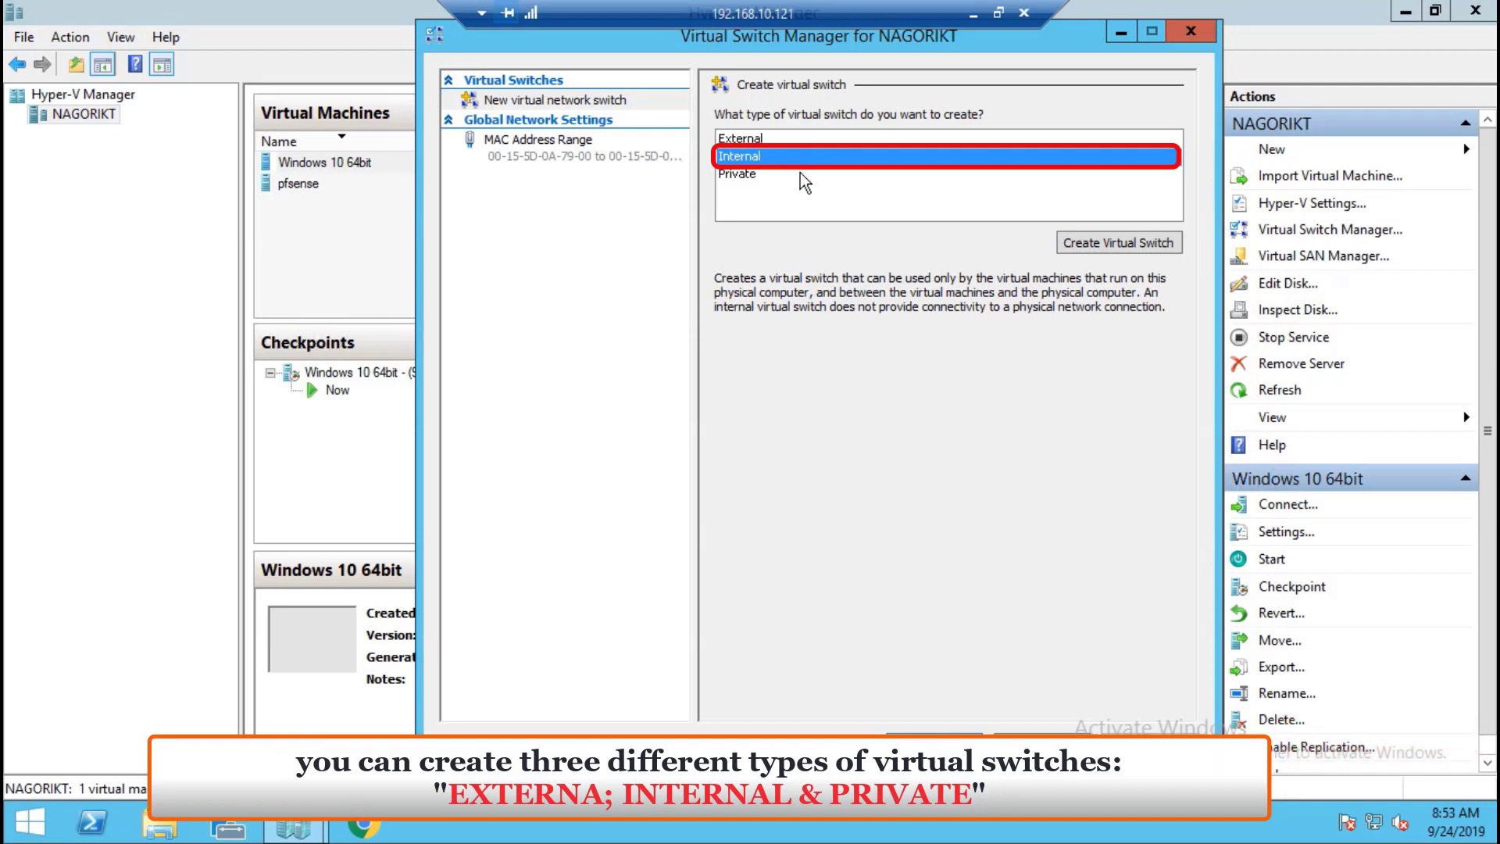
click(801, 175)
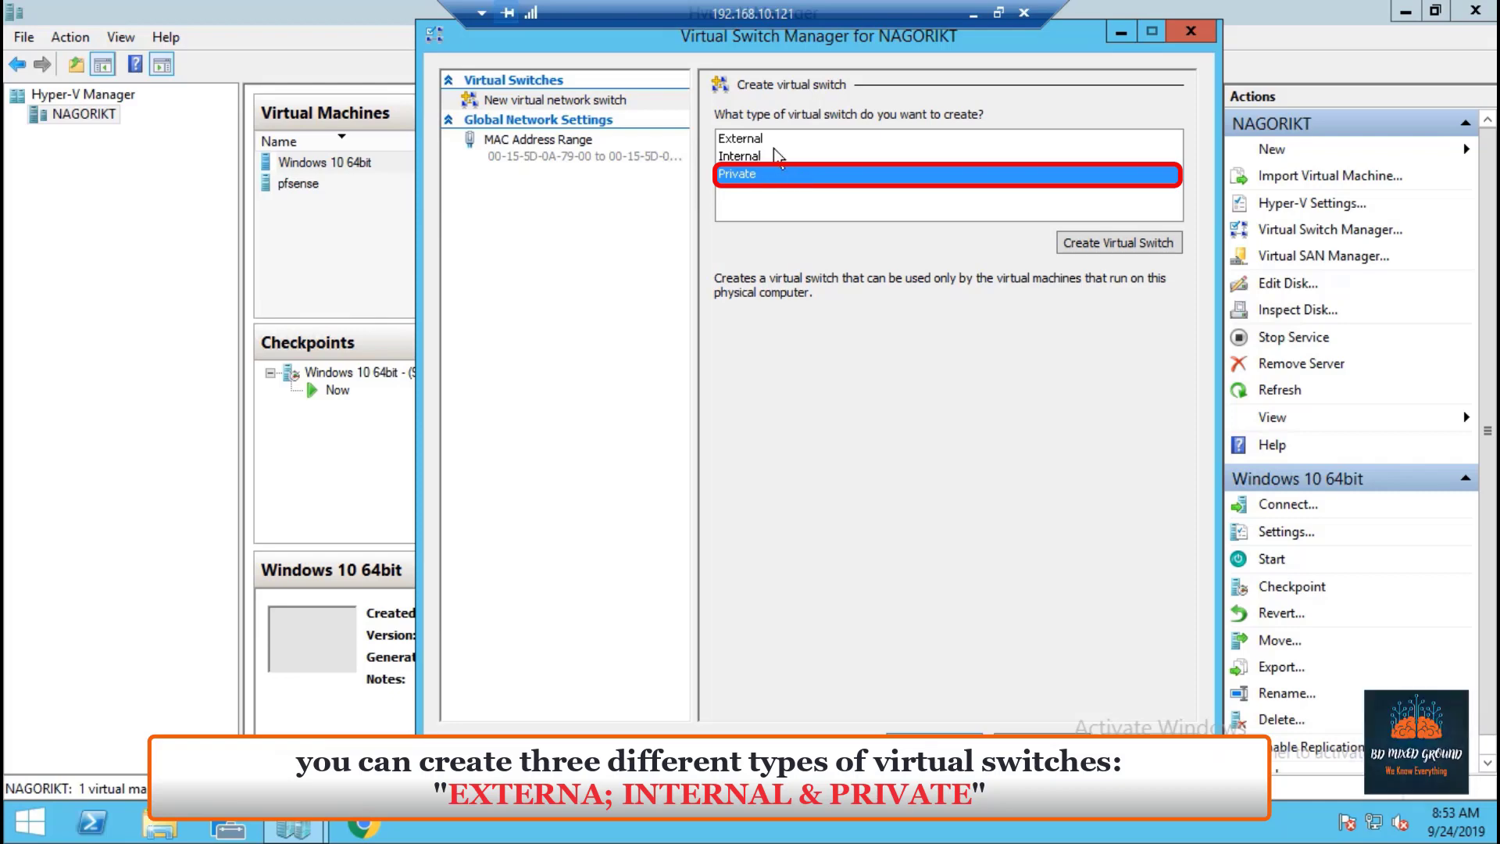
Create a virtual switch of type External and name it External.
click(813, 138)
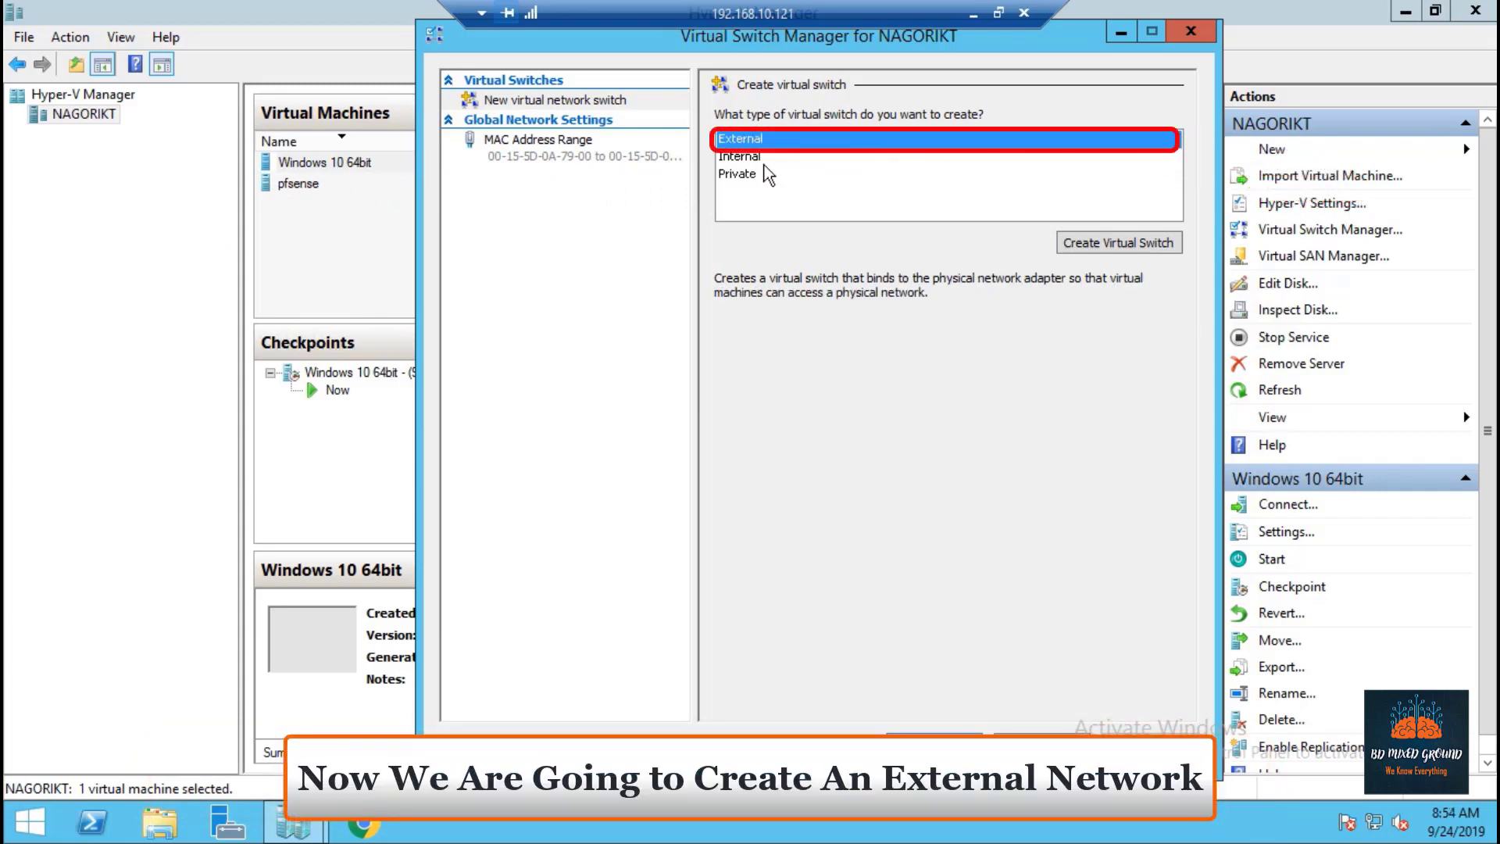
click(1131, 244)
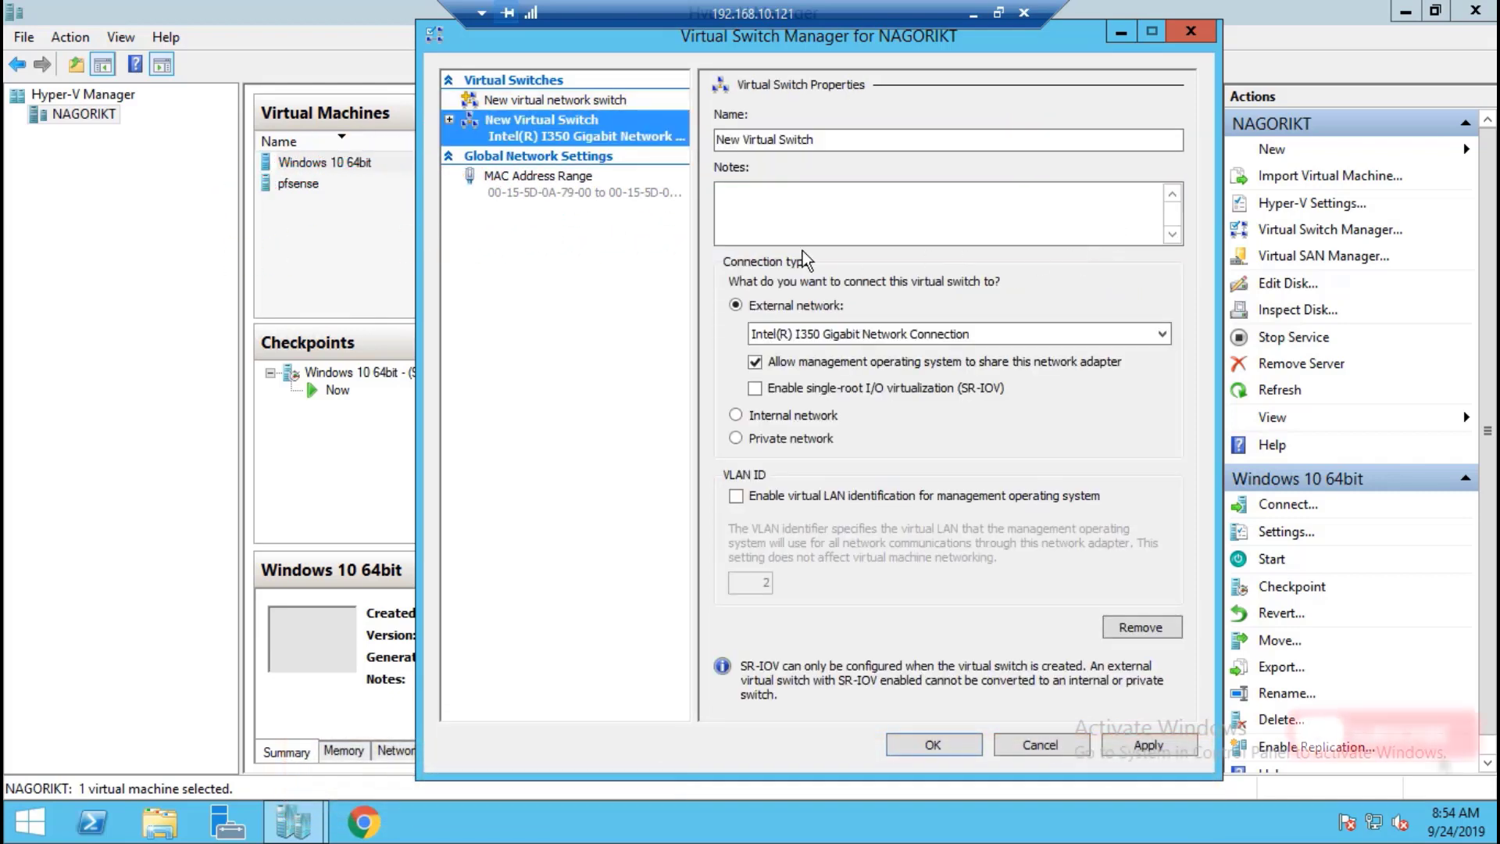
drag(848, 138, 363, 143)
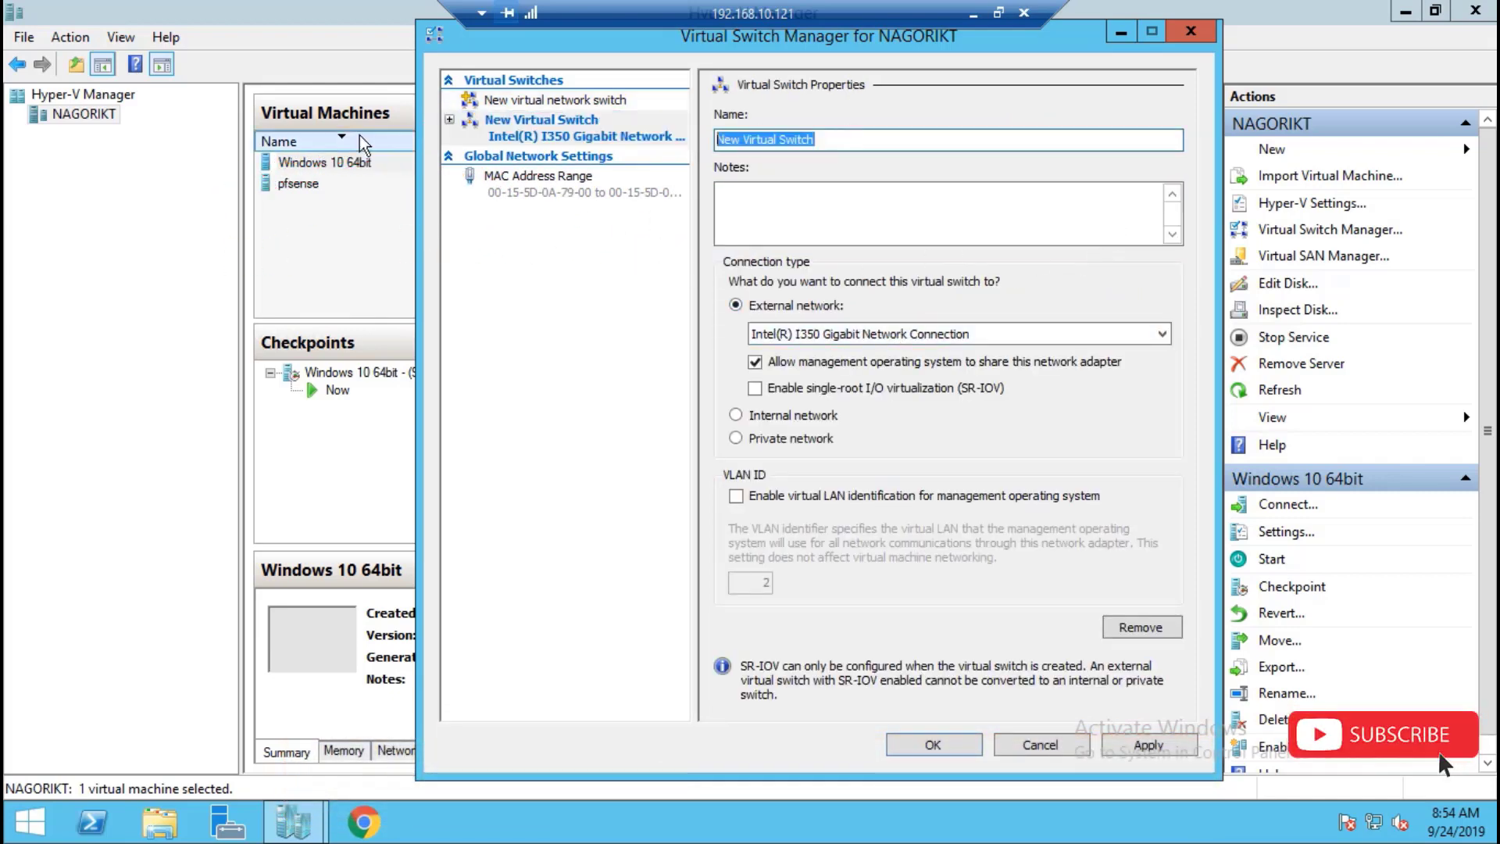
text(Ex)
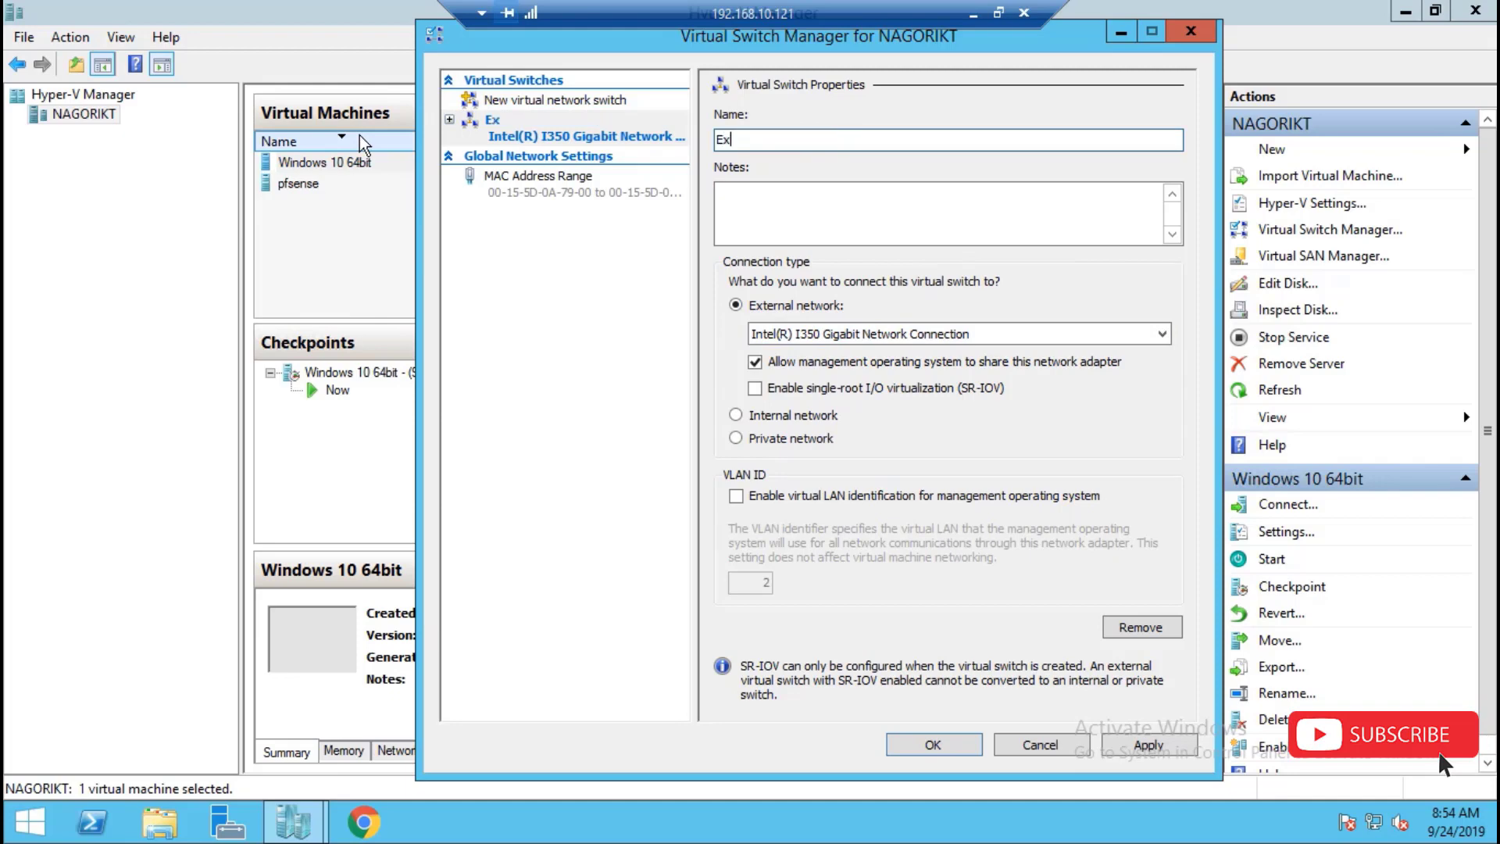
text(e)
key(BackSpace)
text(ternal)
Bind the External switch to the Intel(R) I350 Gigabit Network Connection adapter, apply the change and close Virtual Switch Manager.
click(885, 336)
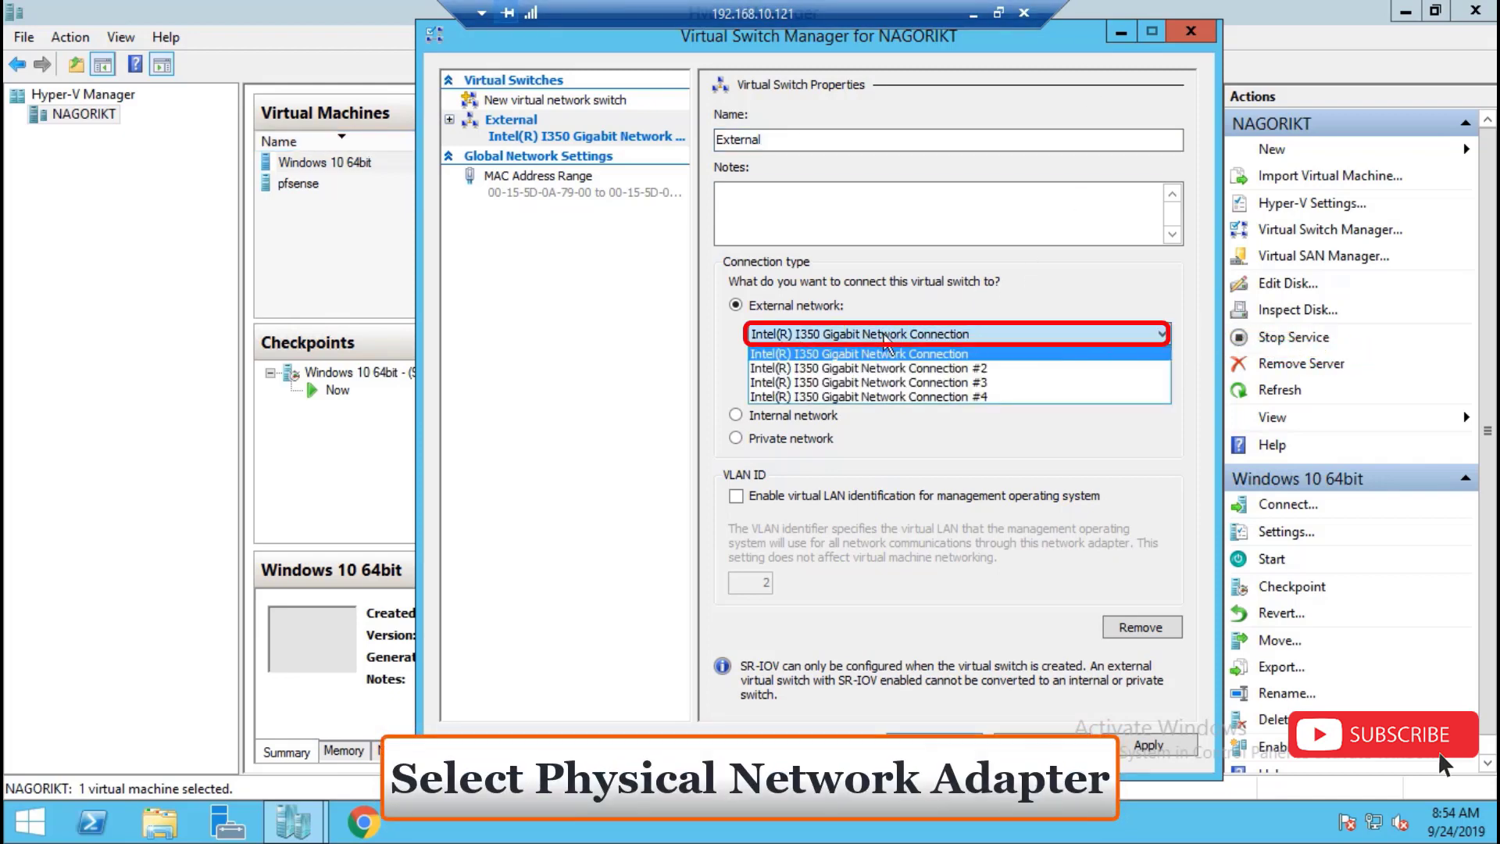
click(924, 356)
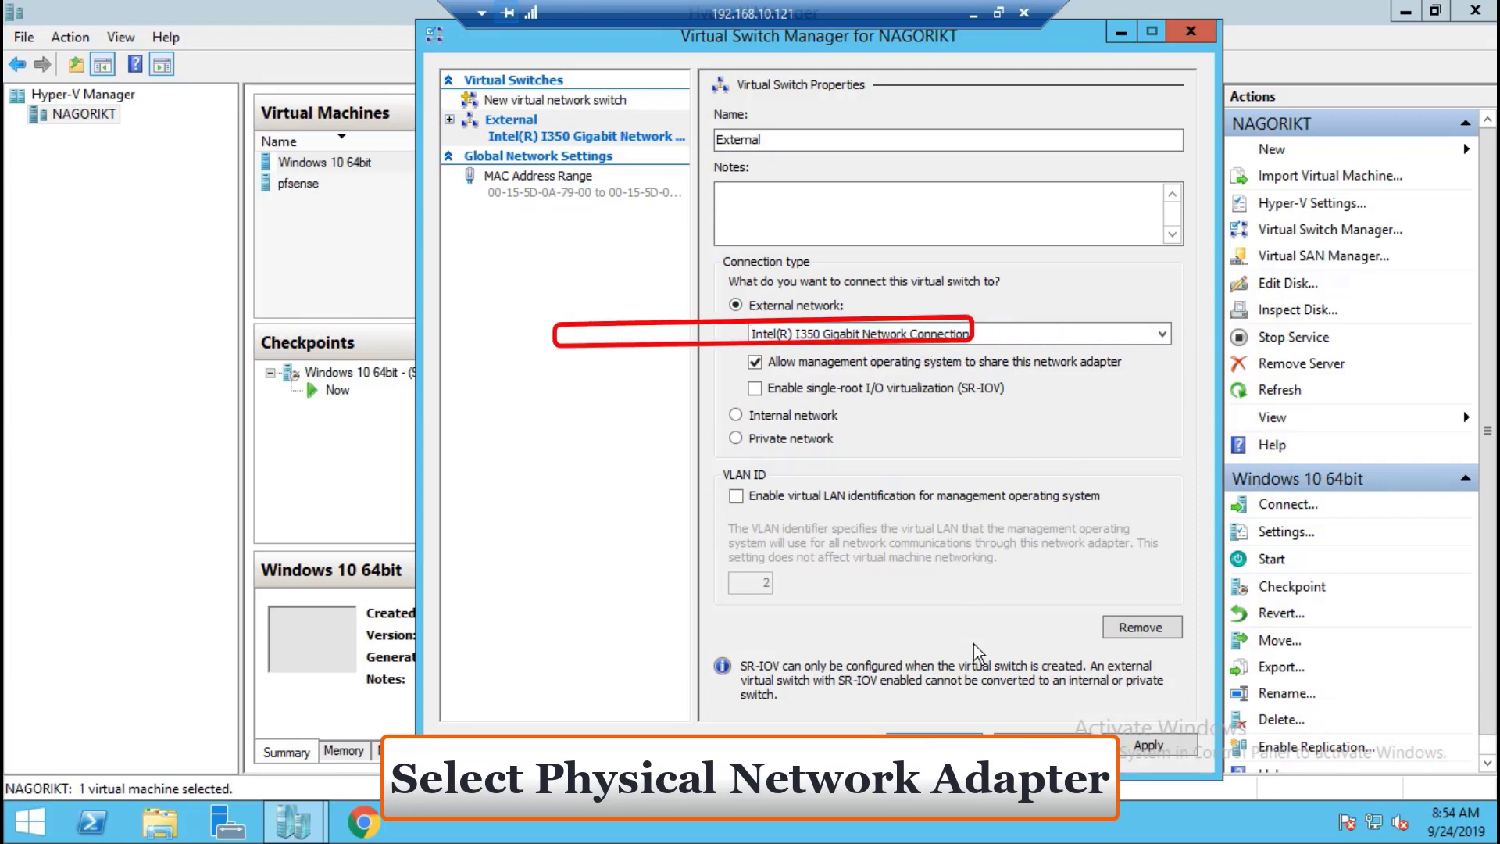
click(1148, 745)
click(862, 472)
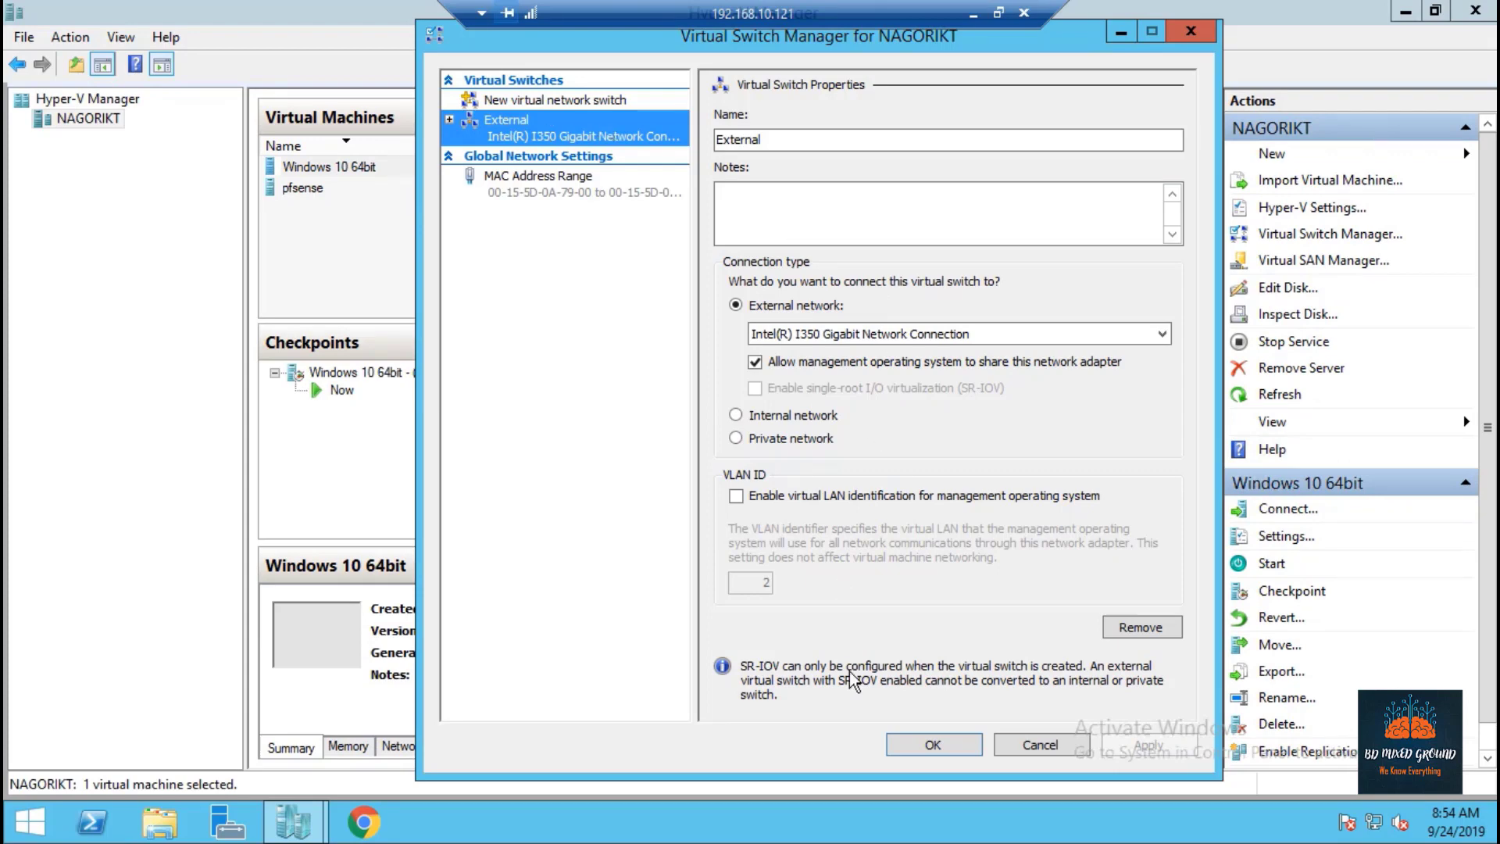
click(926, 742)
click(711, 258)
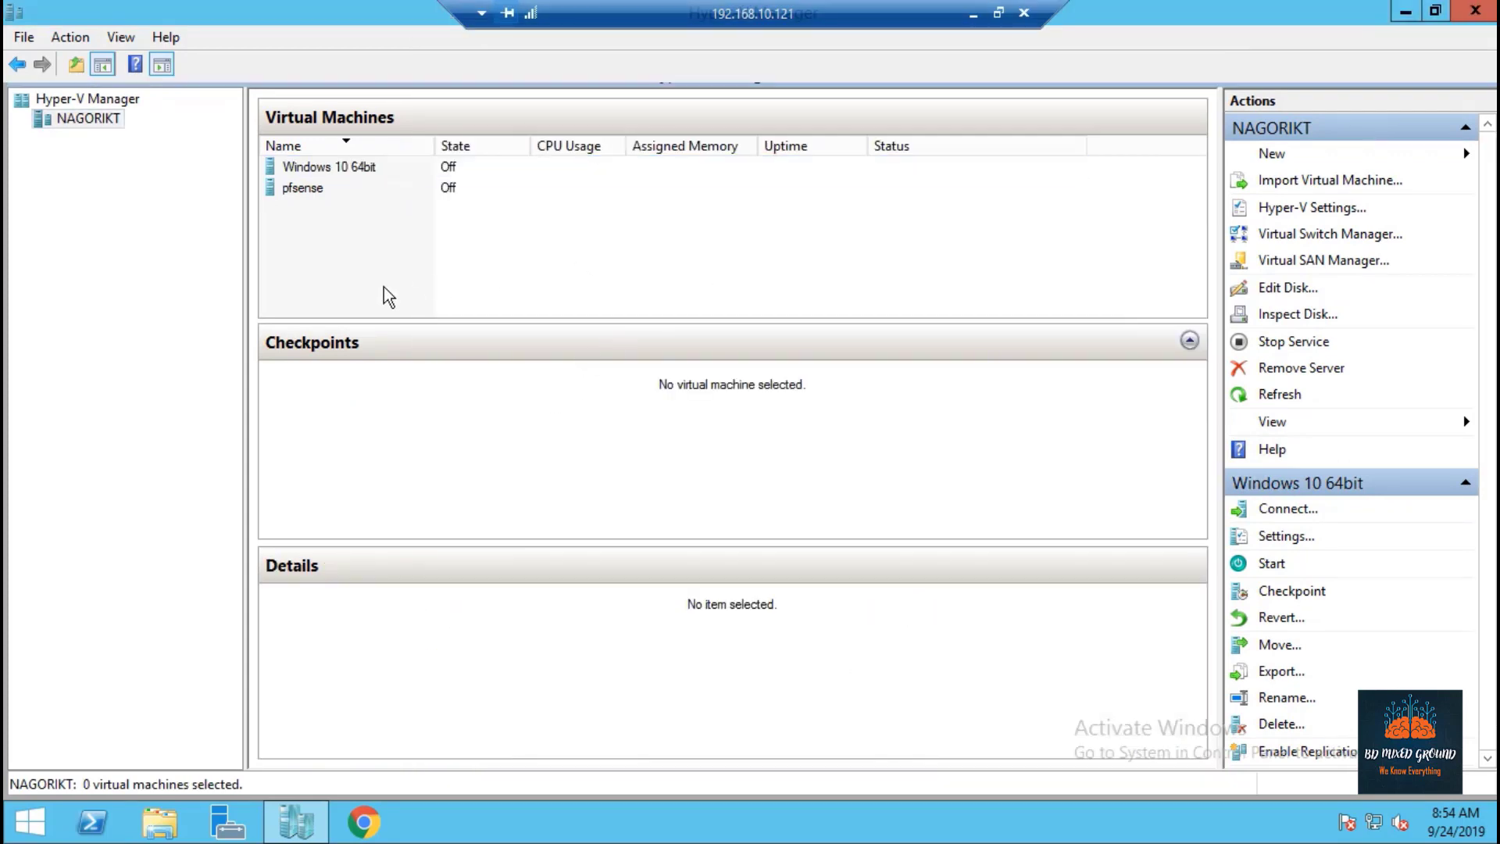
Minimize Hyper-V Manager and display the server's network adapters from Network and Sharing Center.
click(1406, 14)
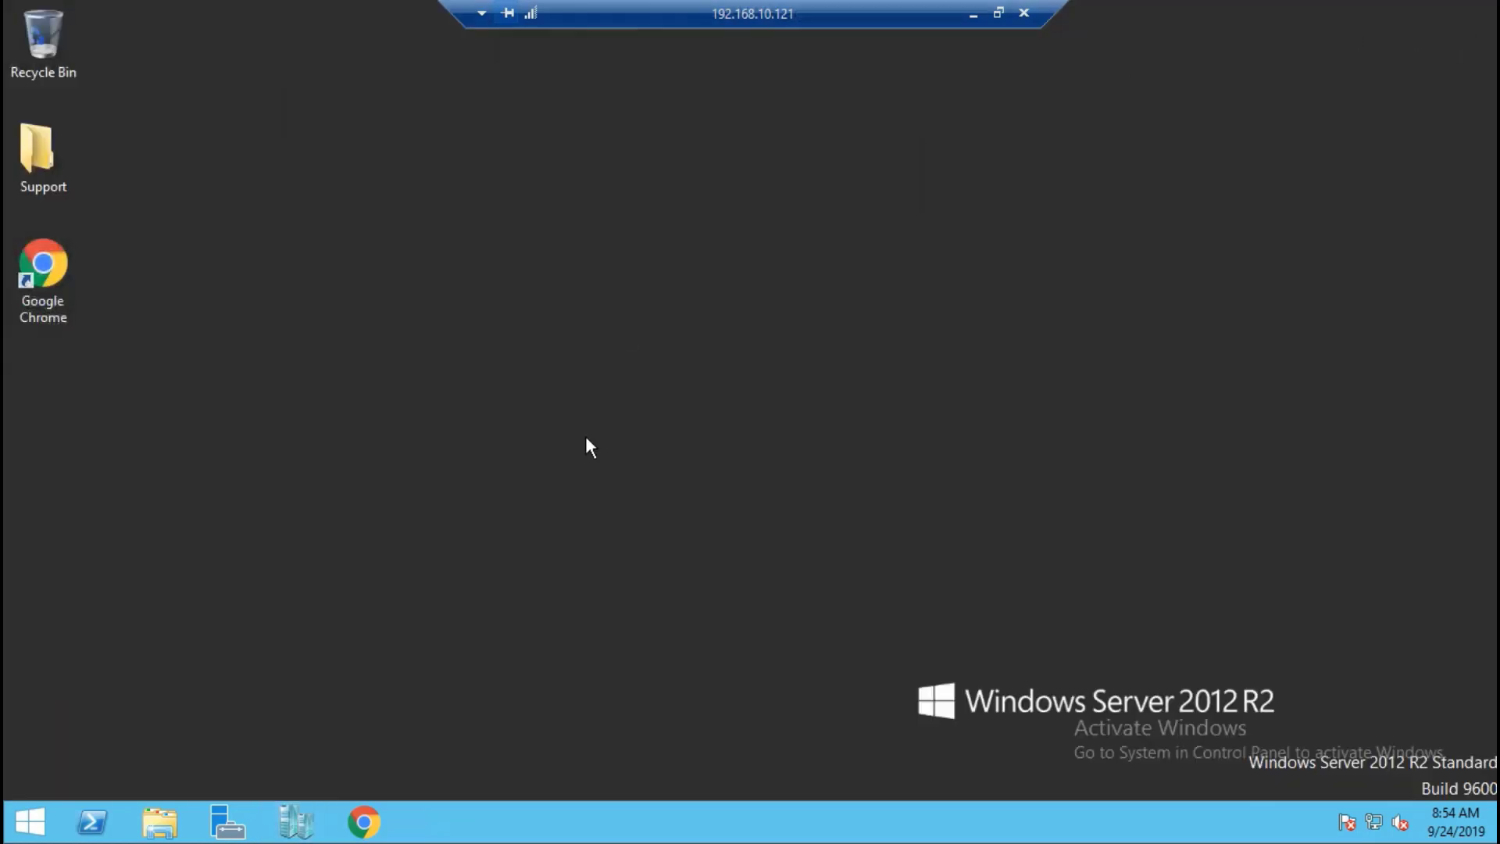
right_click(1374, 822)
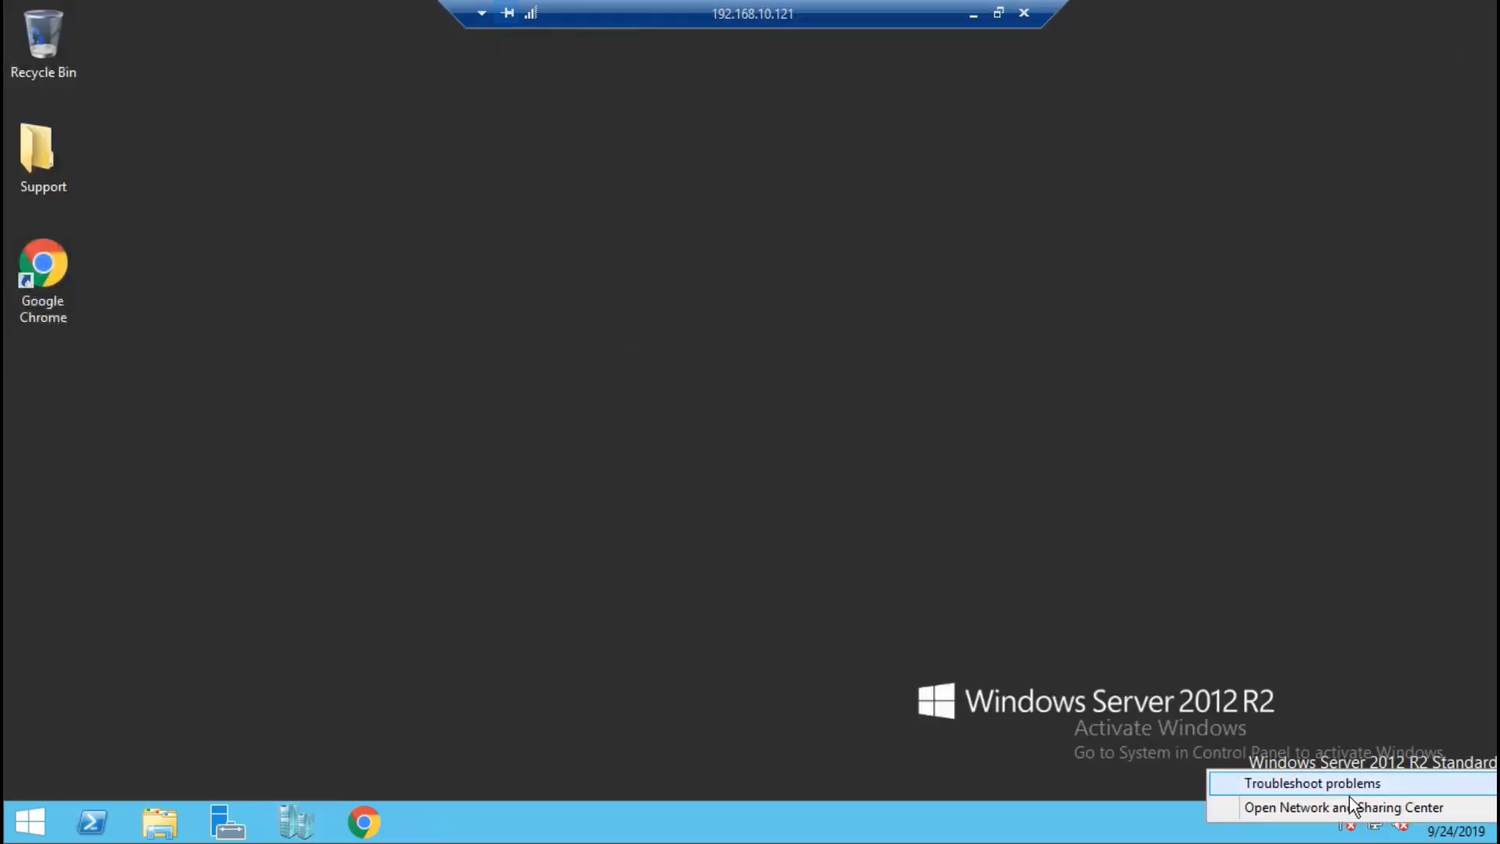
click(1316, 809)
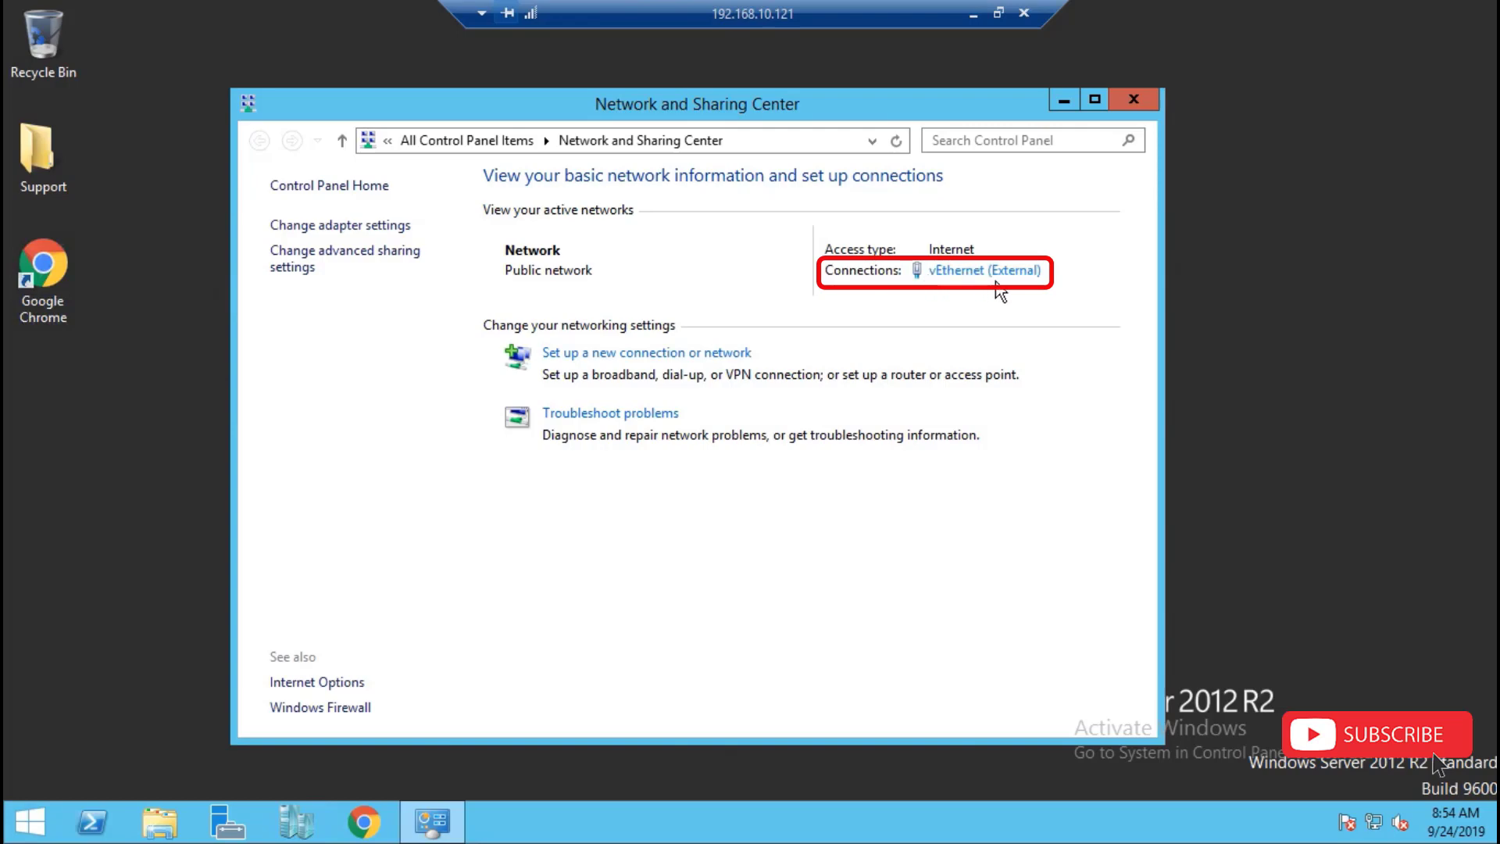
click(363, 226)
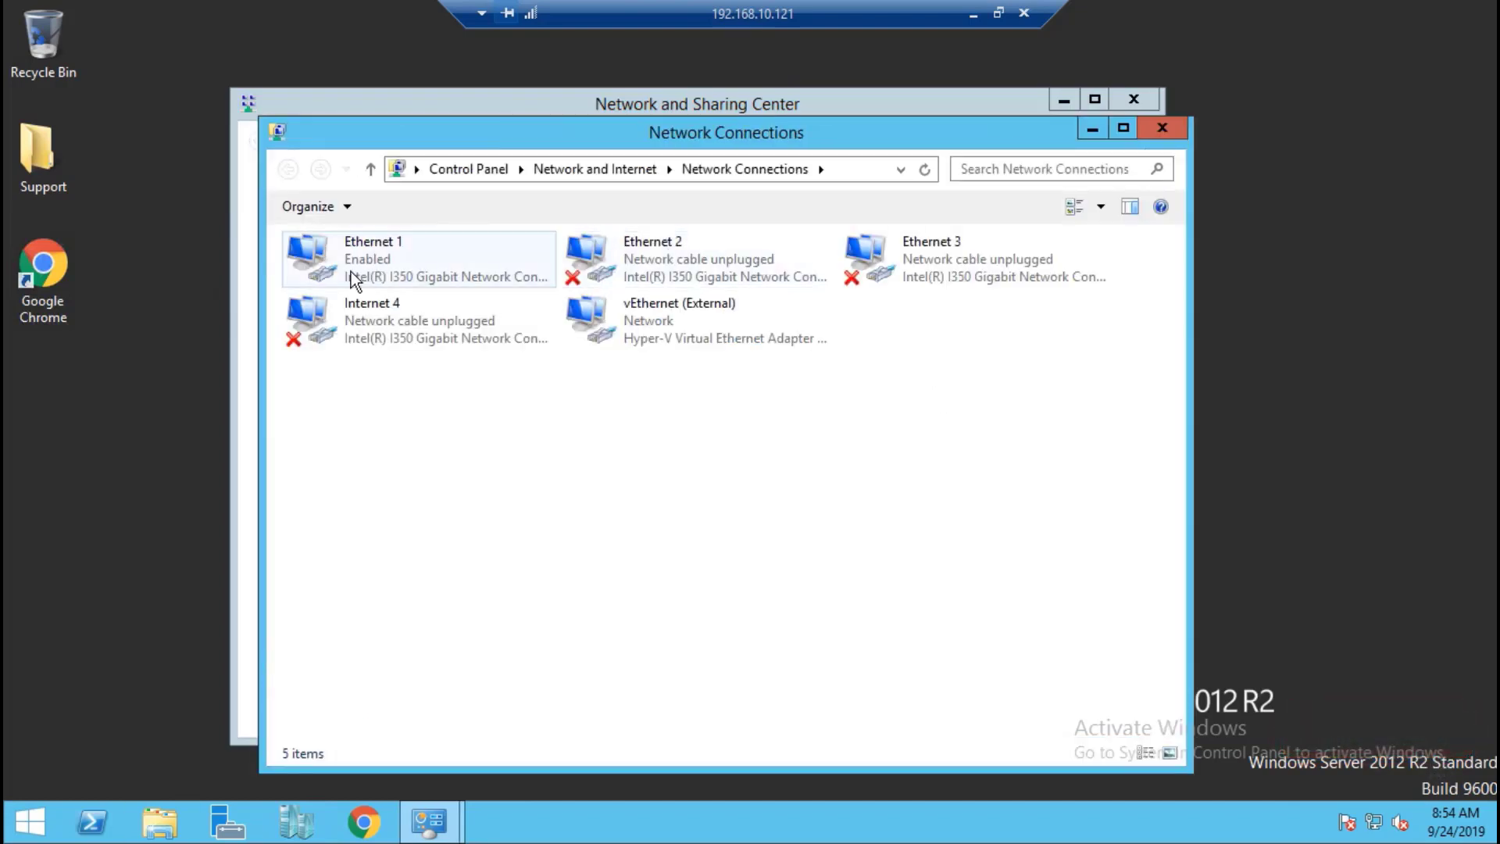
View the network connection details of the vEthernet (External) adapter.
click(697, 334)
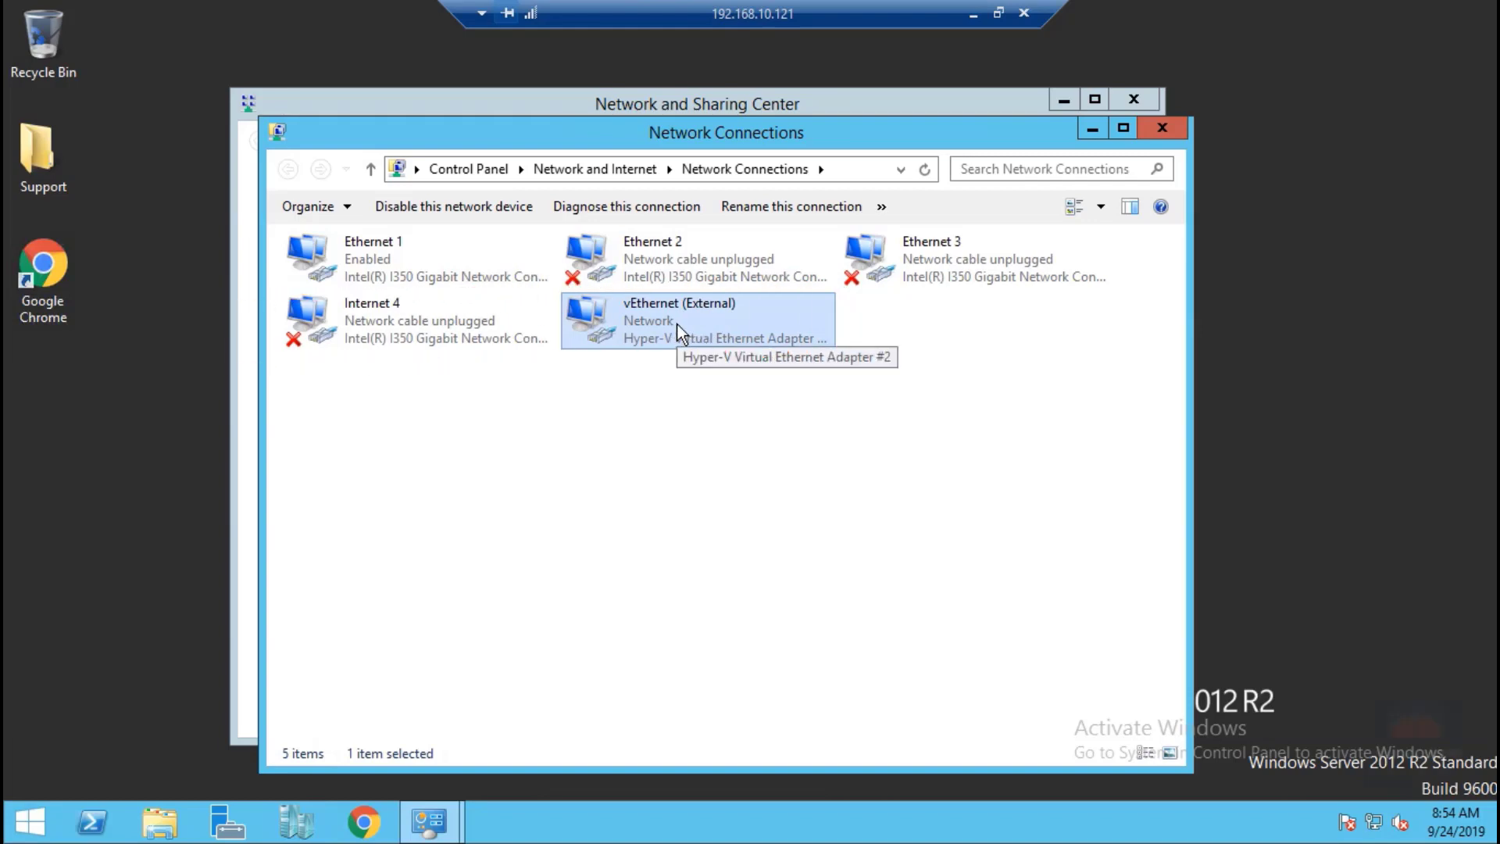
double_click(677, 323)
click(617, 393)
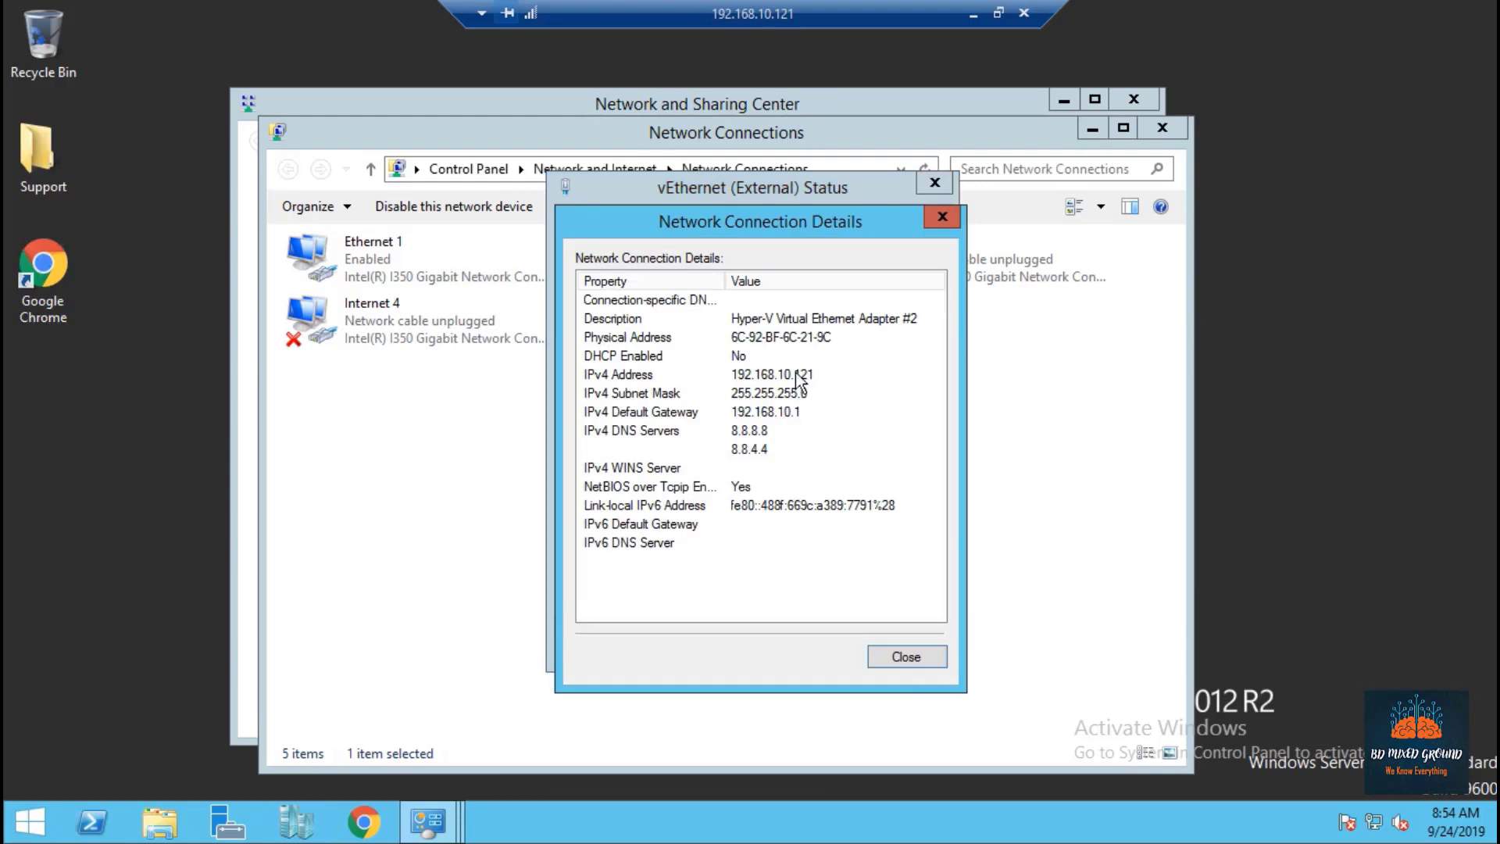
click(899, 657)
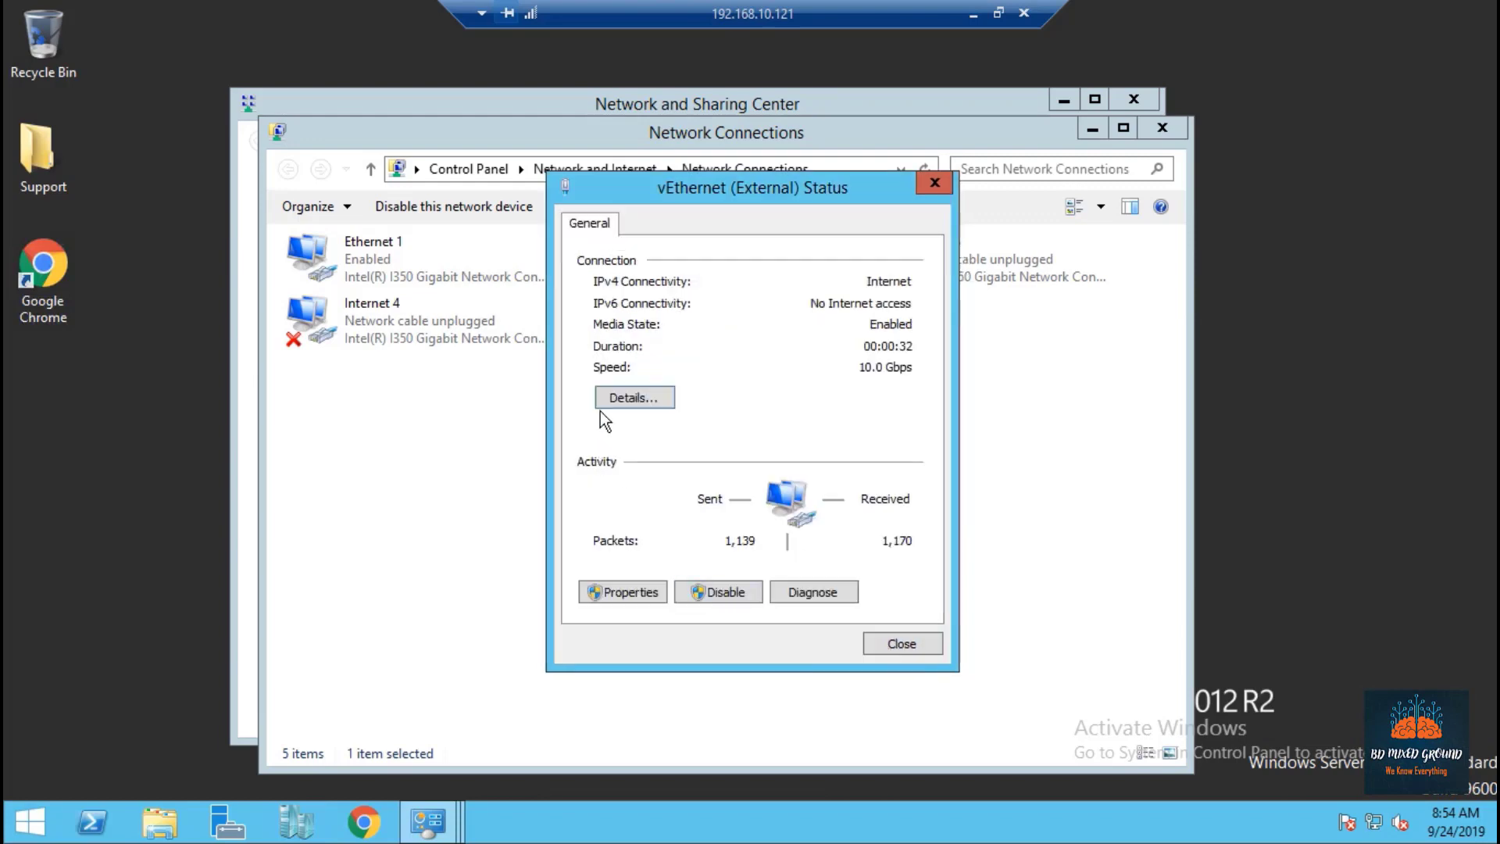
Check the vEthernet (External) adapter's IPv4 properties without changing them, and close all network windows.
click(630, 591)
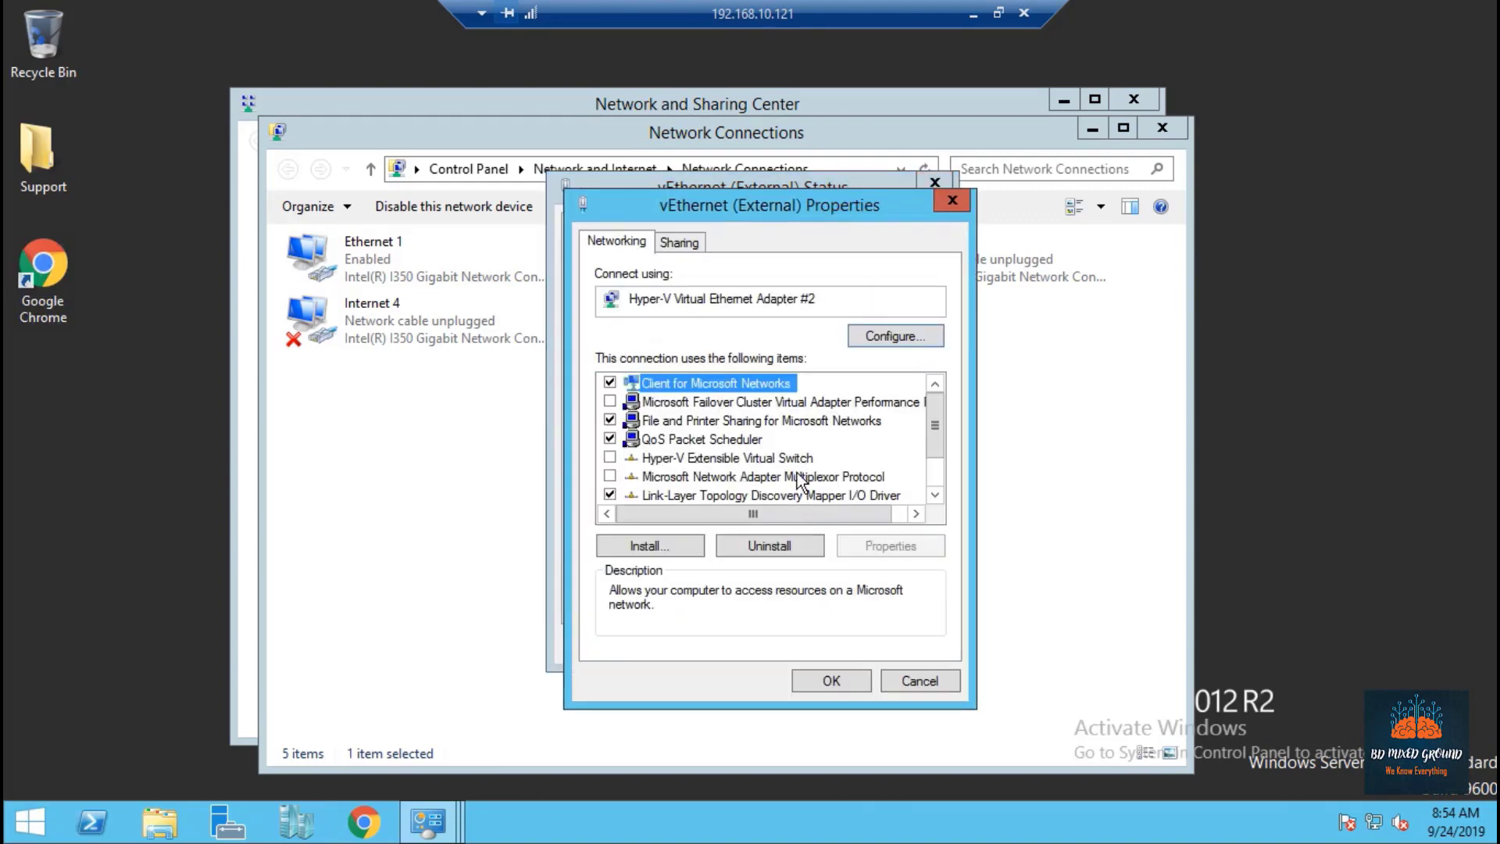
scroll(799, 482, down, 1)
double_click(777, 494)
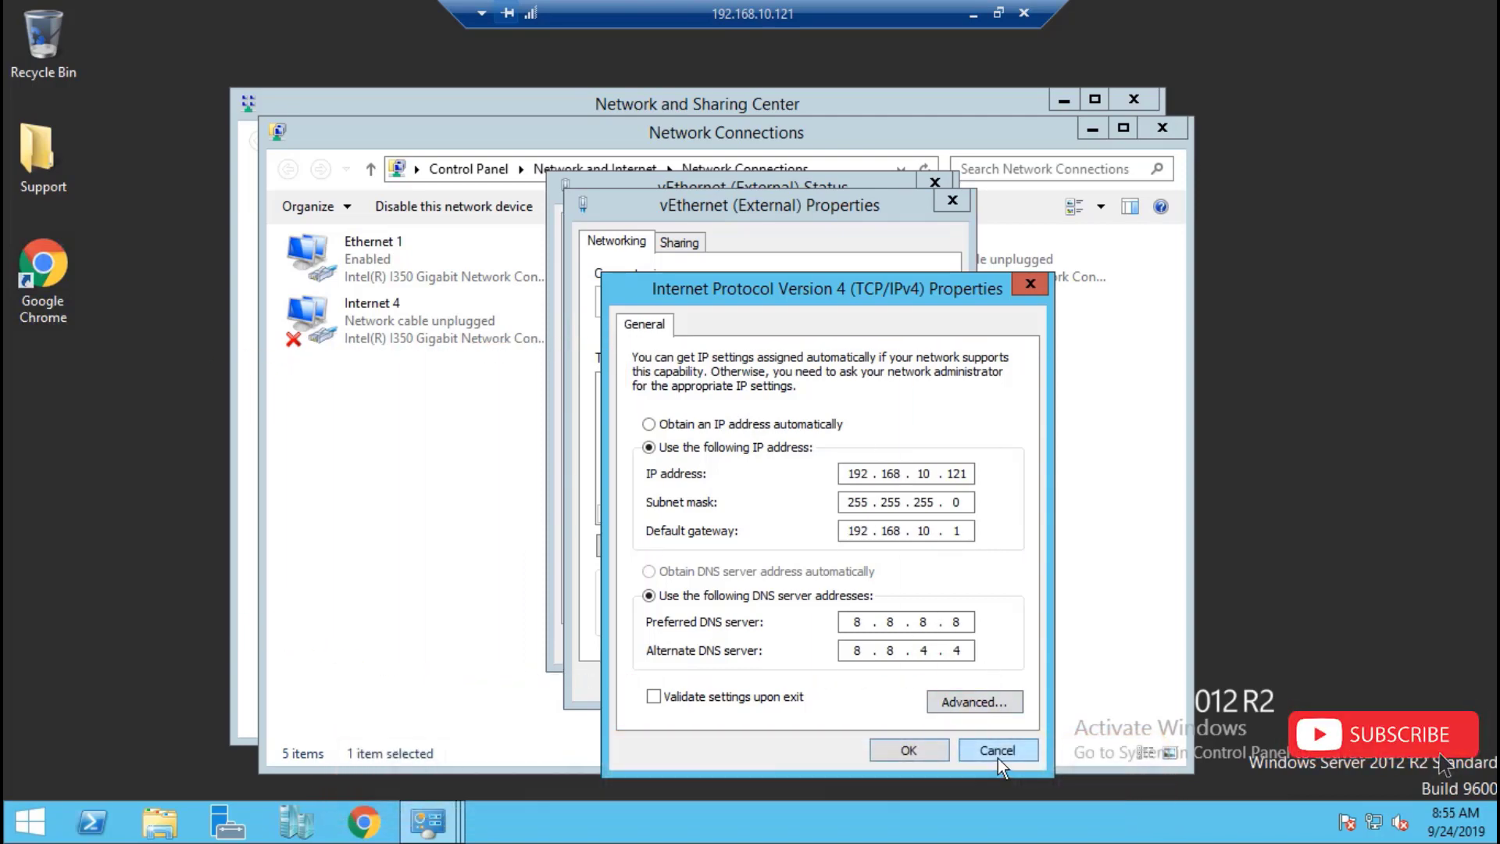
click(997, 758)
click(911, 681)
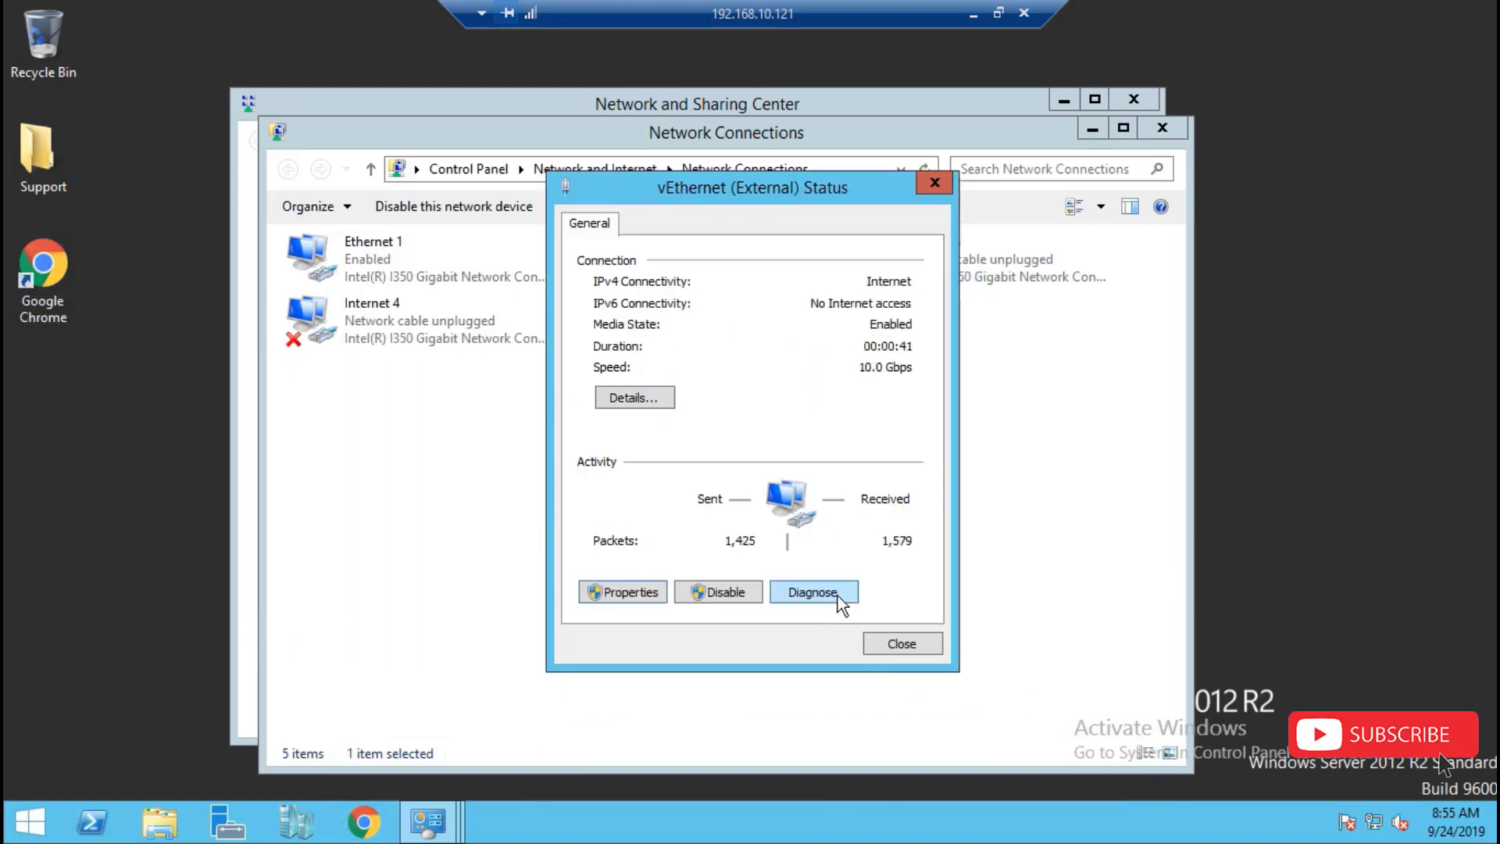
key(Escape)
click(640, 434)
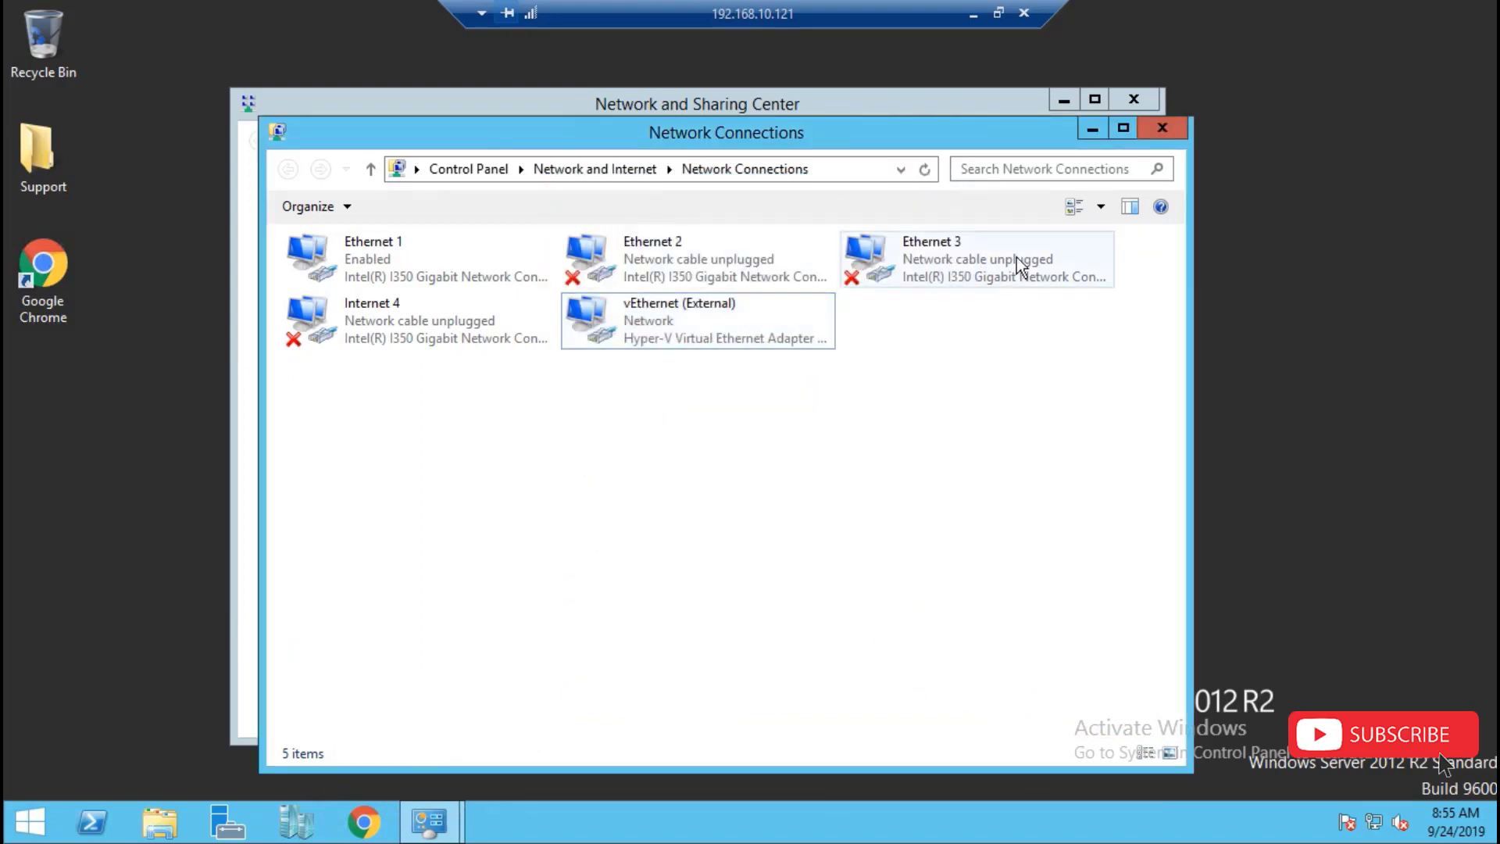
click(1162, 128)
click(1131, 106)
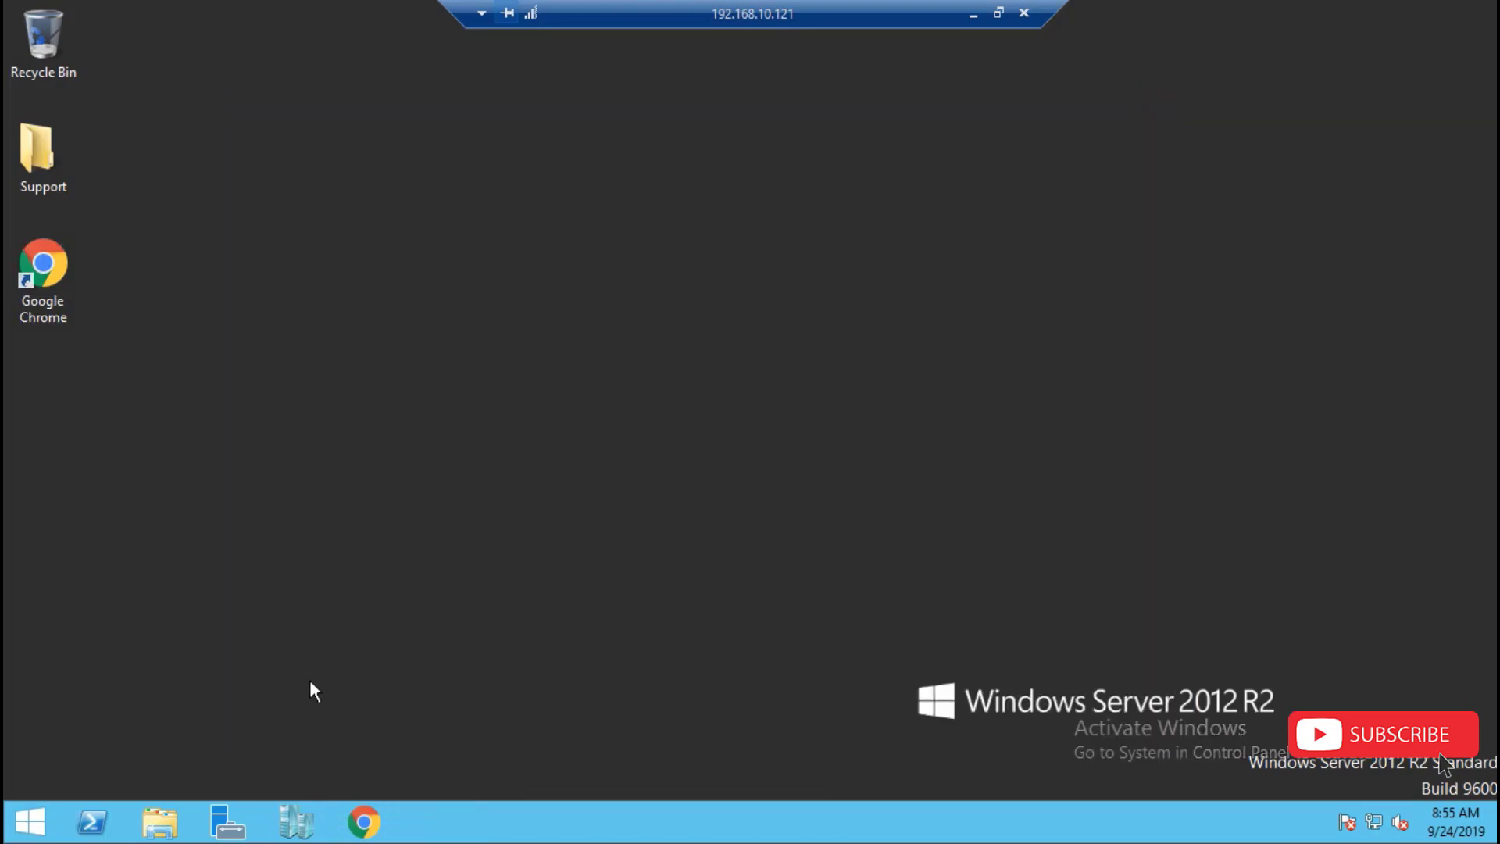
In Hyper-V Manager, connect the Windows 10 64bit virtual machine's network adapter to the External virtual switch and save the settings.
click(297, 821)
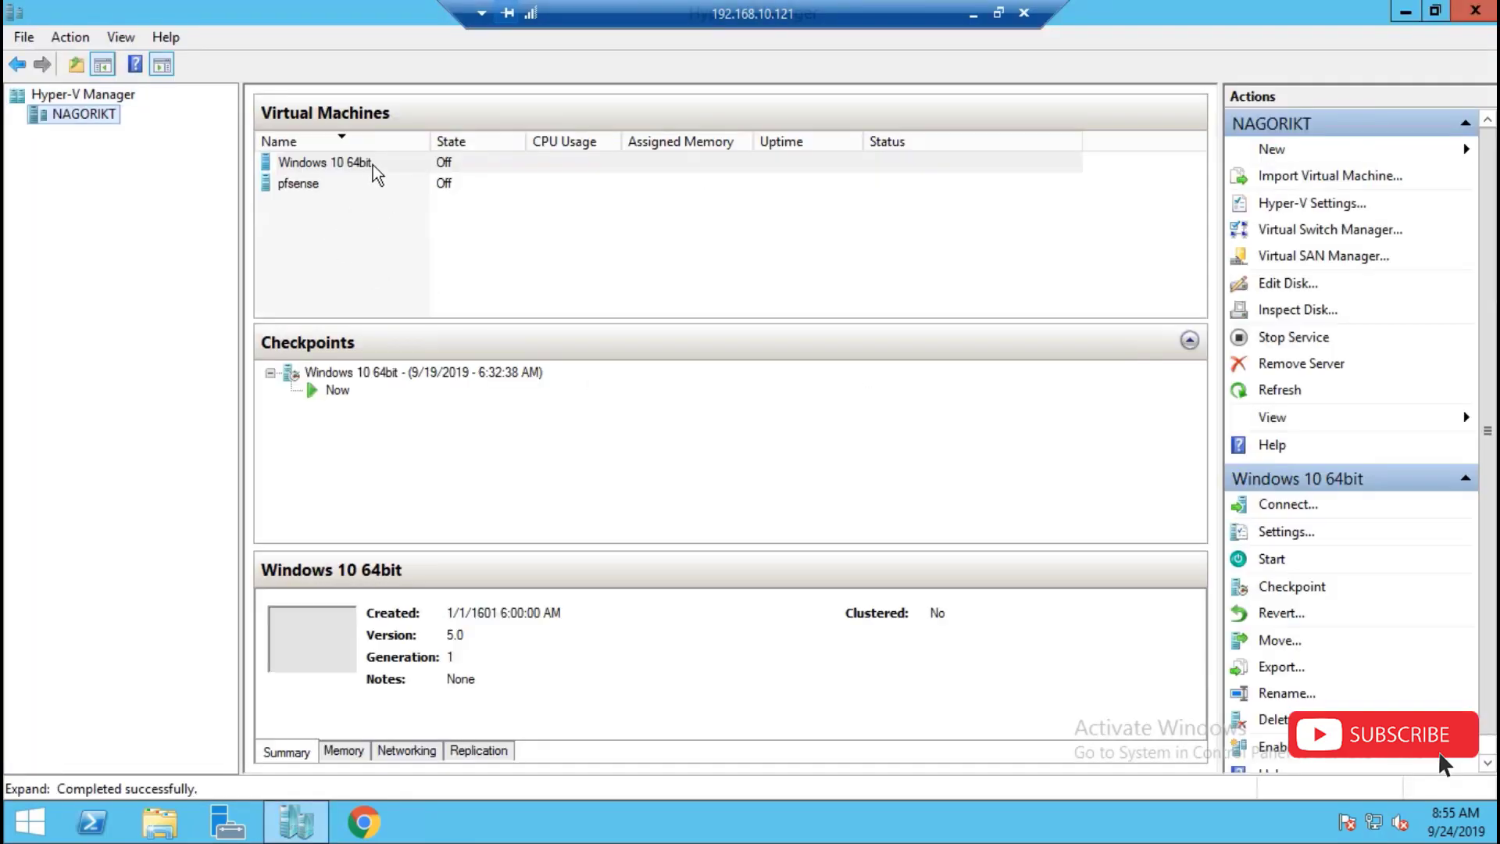
click(366, 165)
right_click(289, 162)
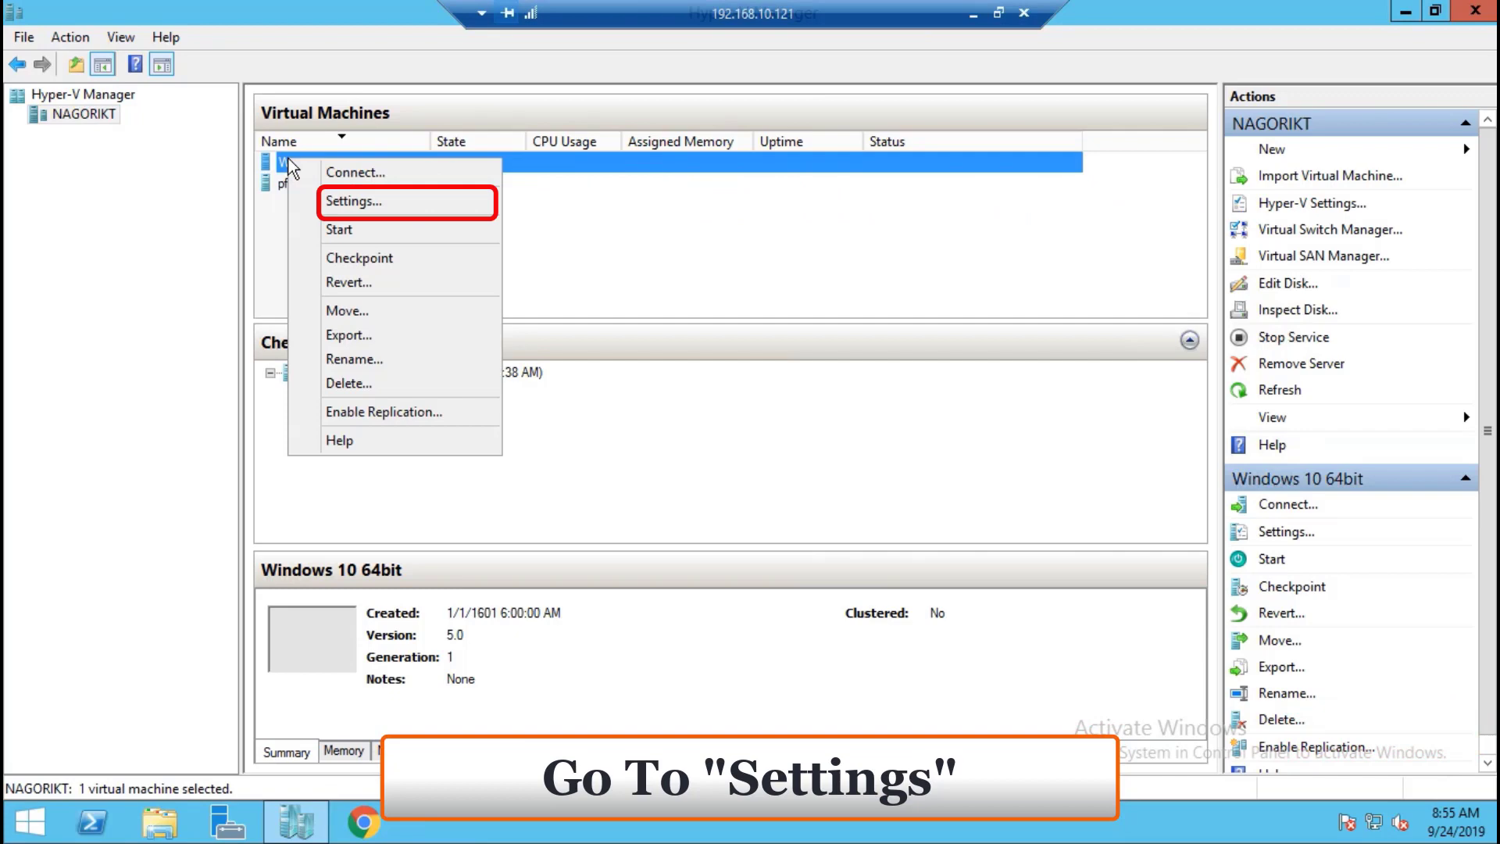
click(372, 205)
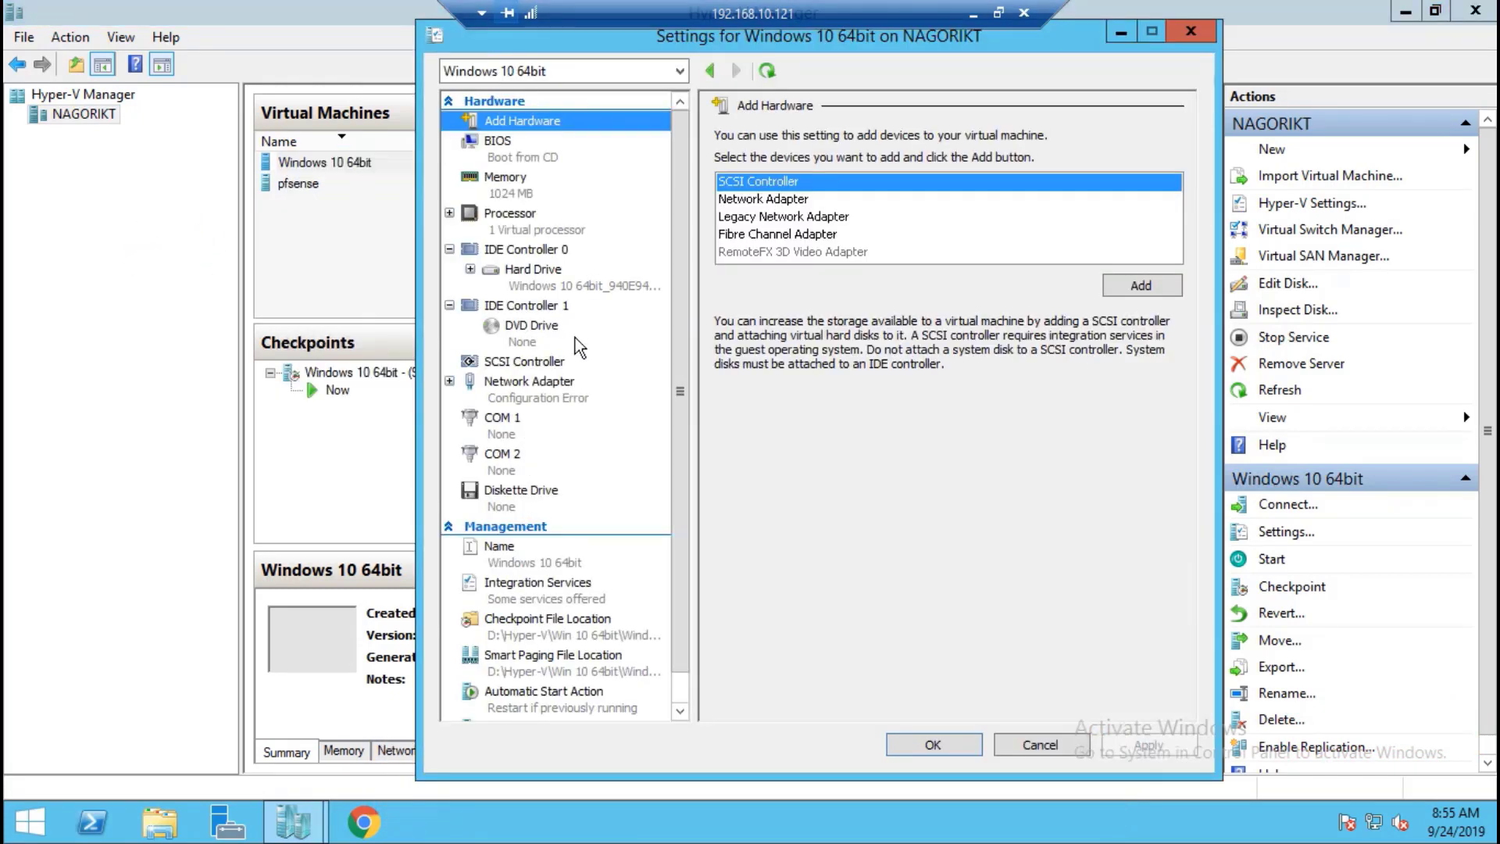
click(522, 397)
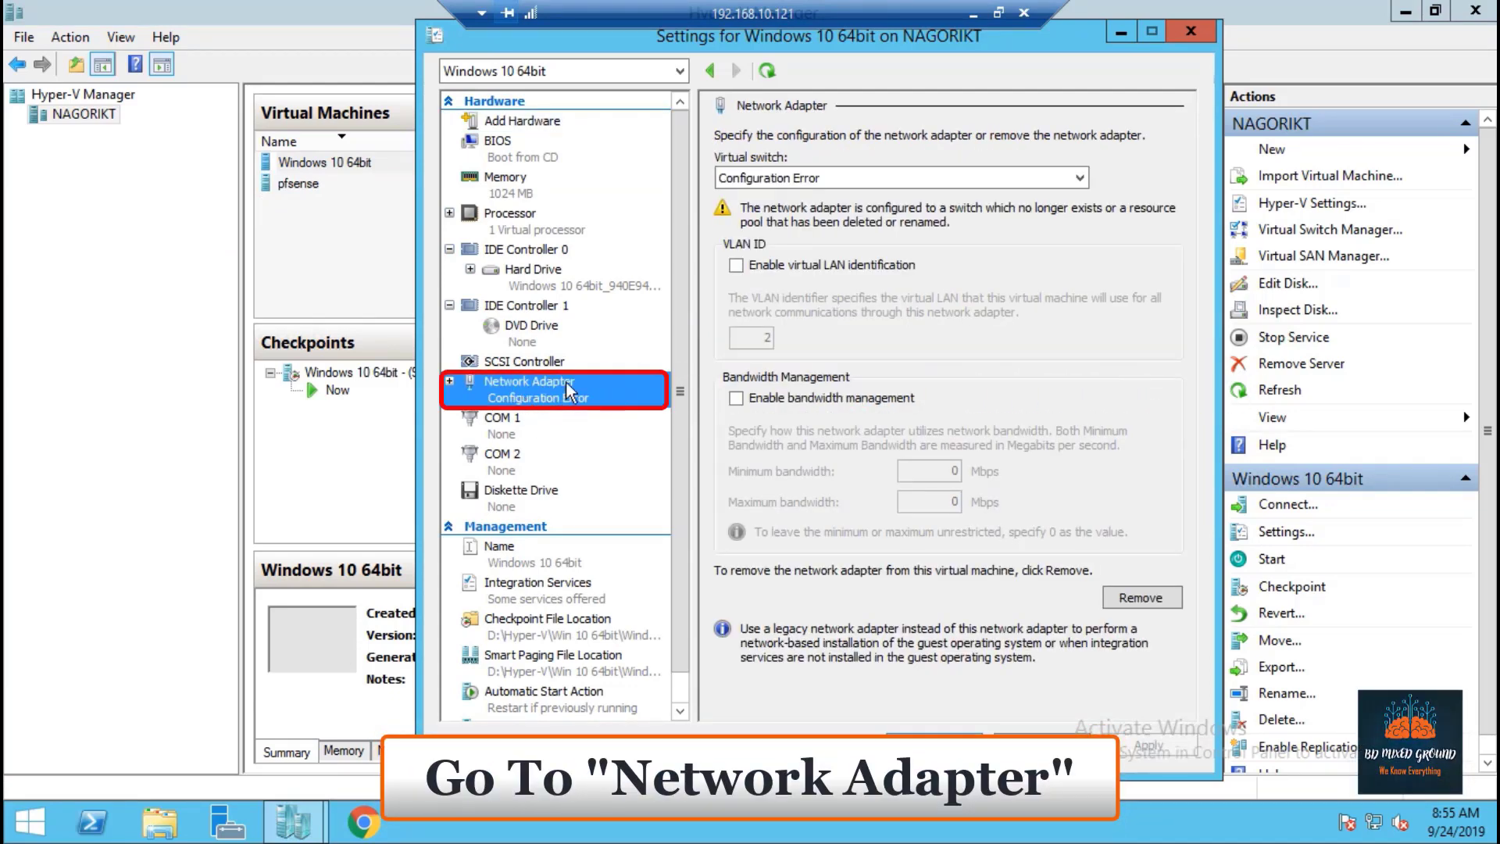
click(789, 178)
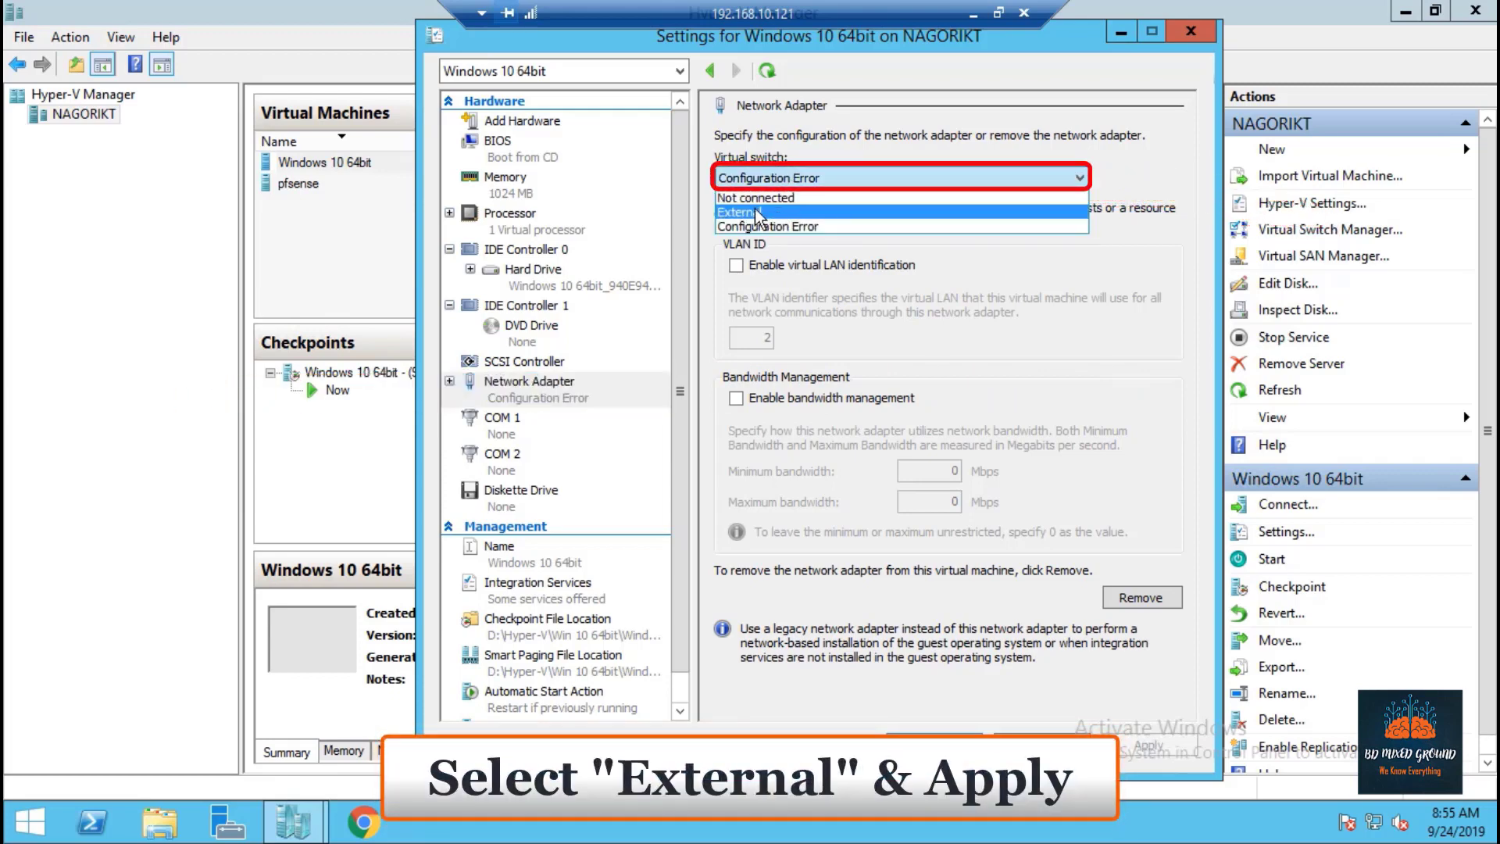
click(780, 212)
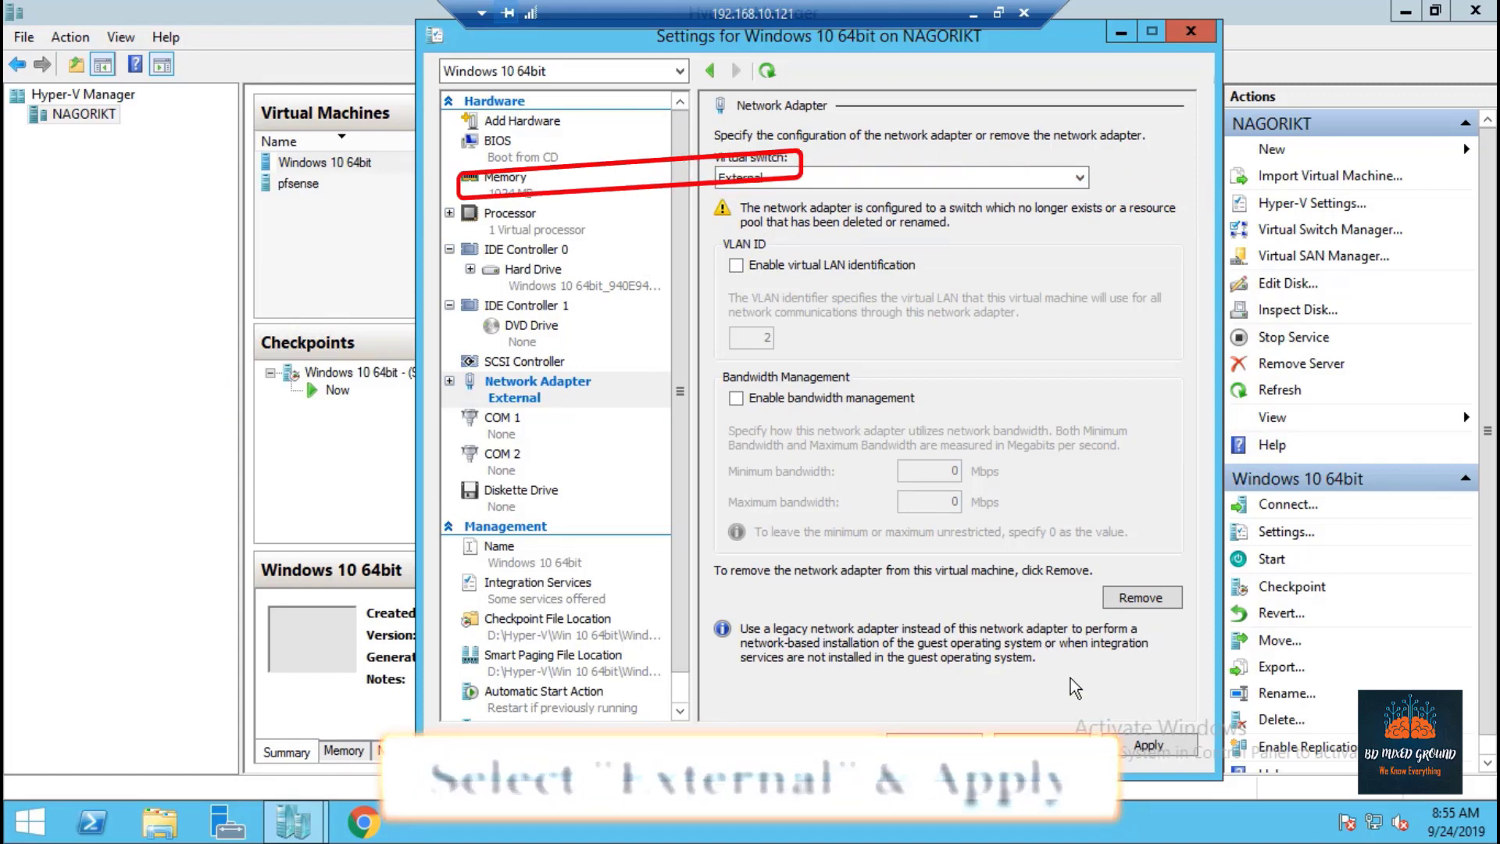
click(1148, 745)
click(934, 744)
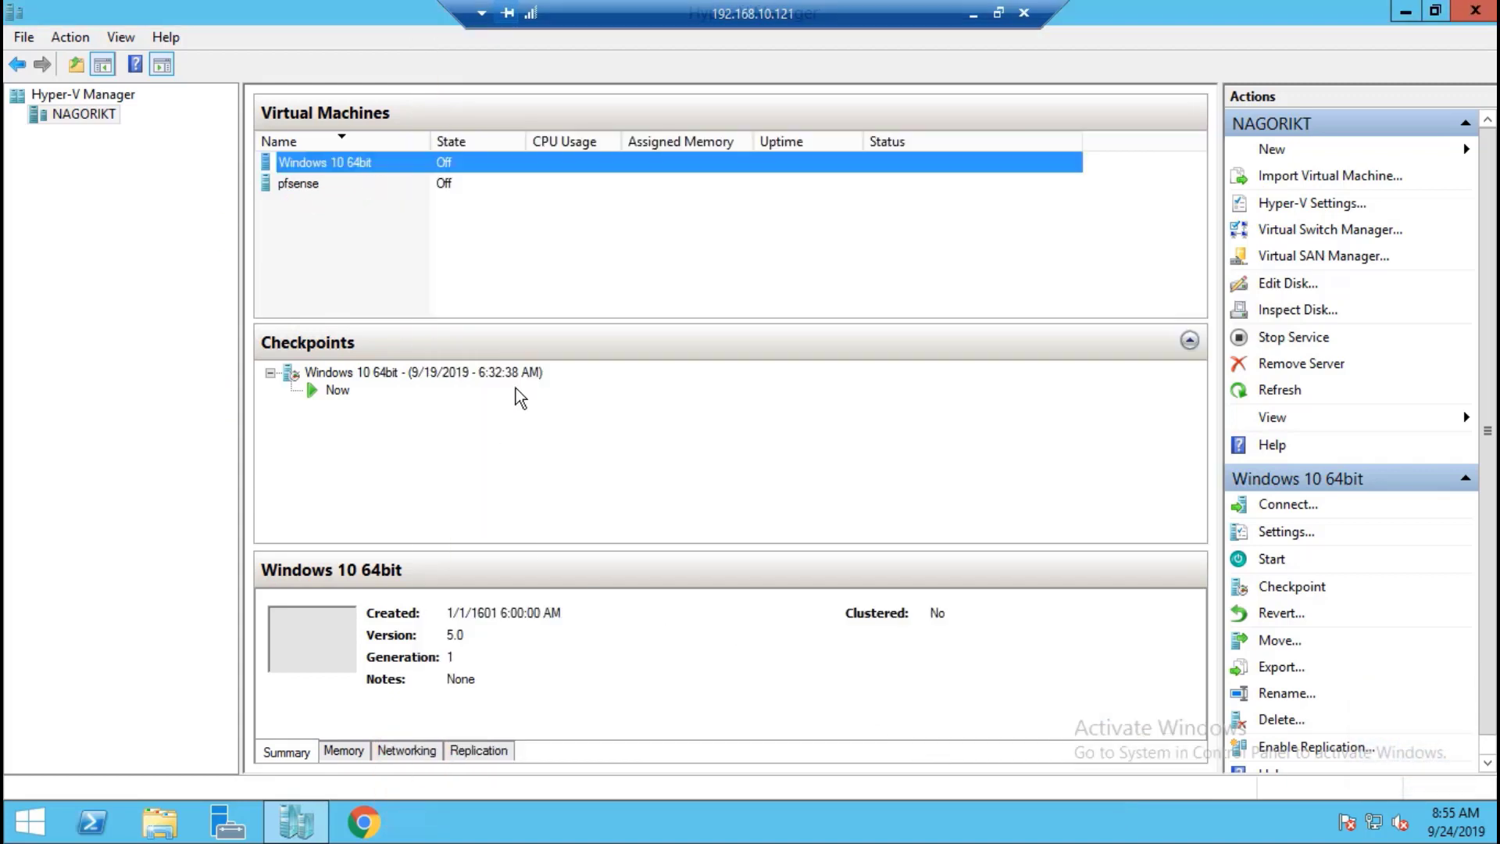
Open a Virtual Machine Connection window for the Windows 10 64bit machine.
click(270, 202)
click(327, 164)
double_click(325, 166)
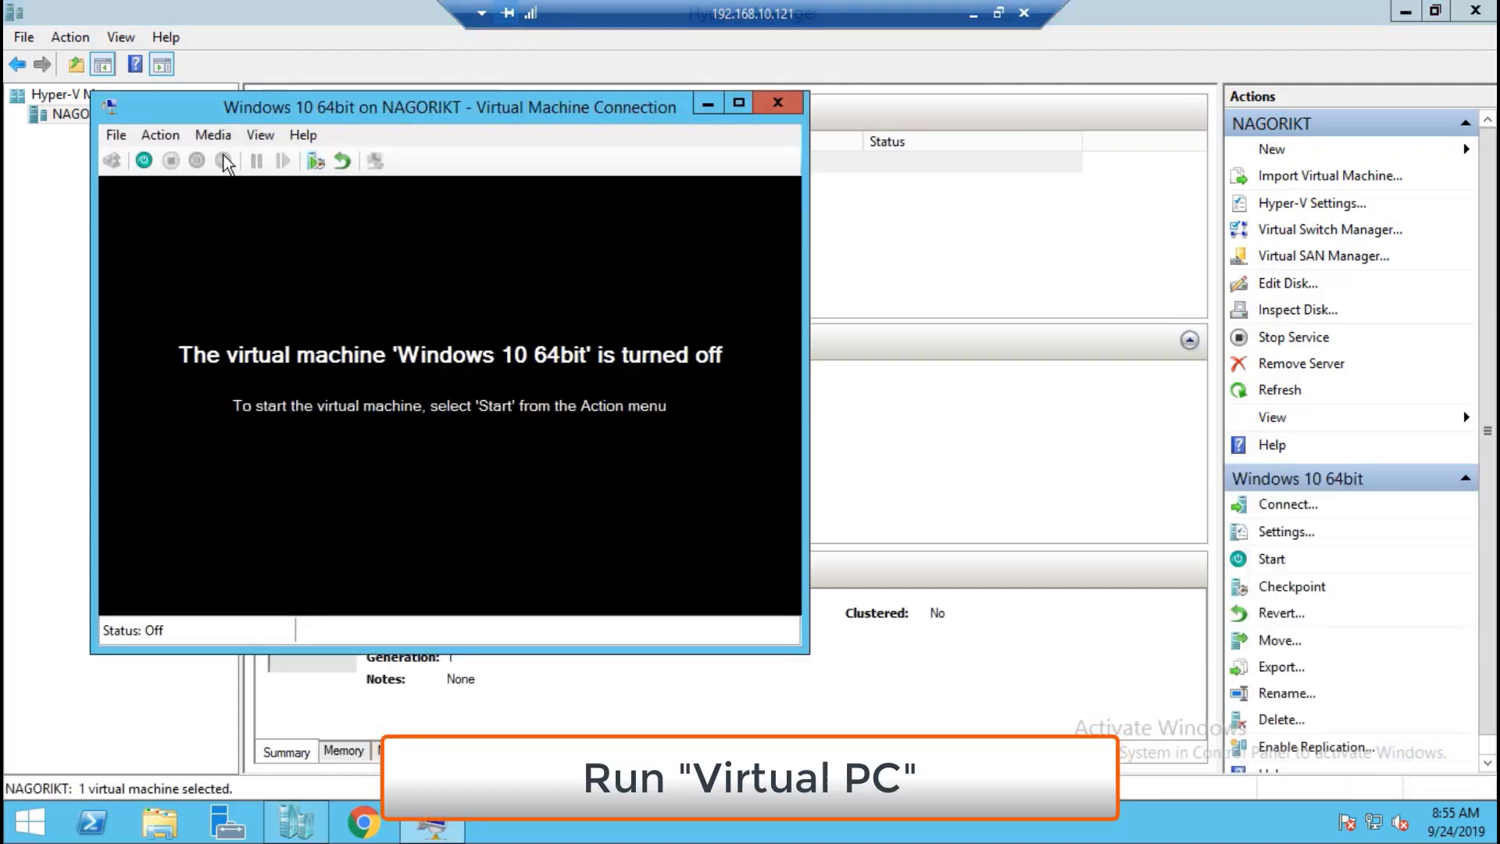
Start the Windows 10 64bit virtual machine and show it in full screen.
click(144, 161)
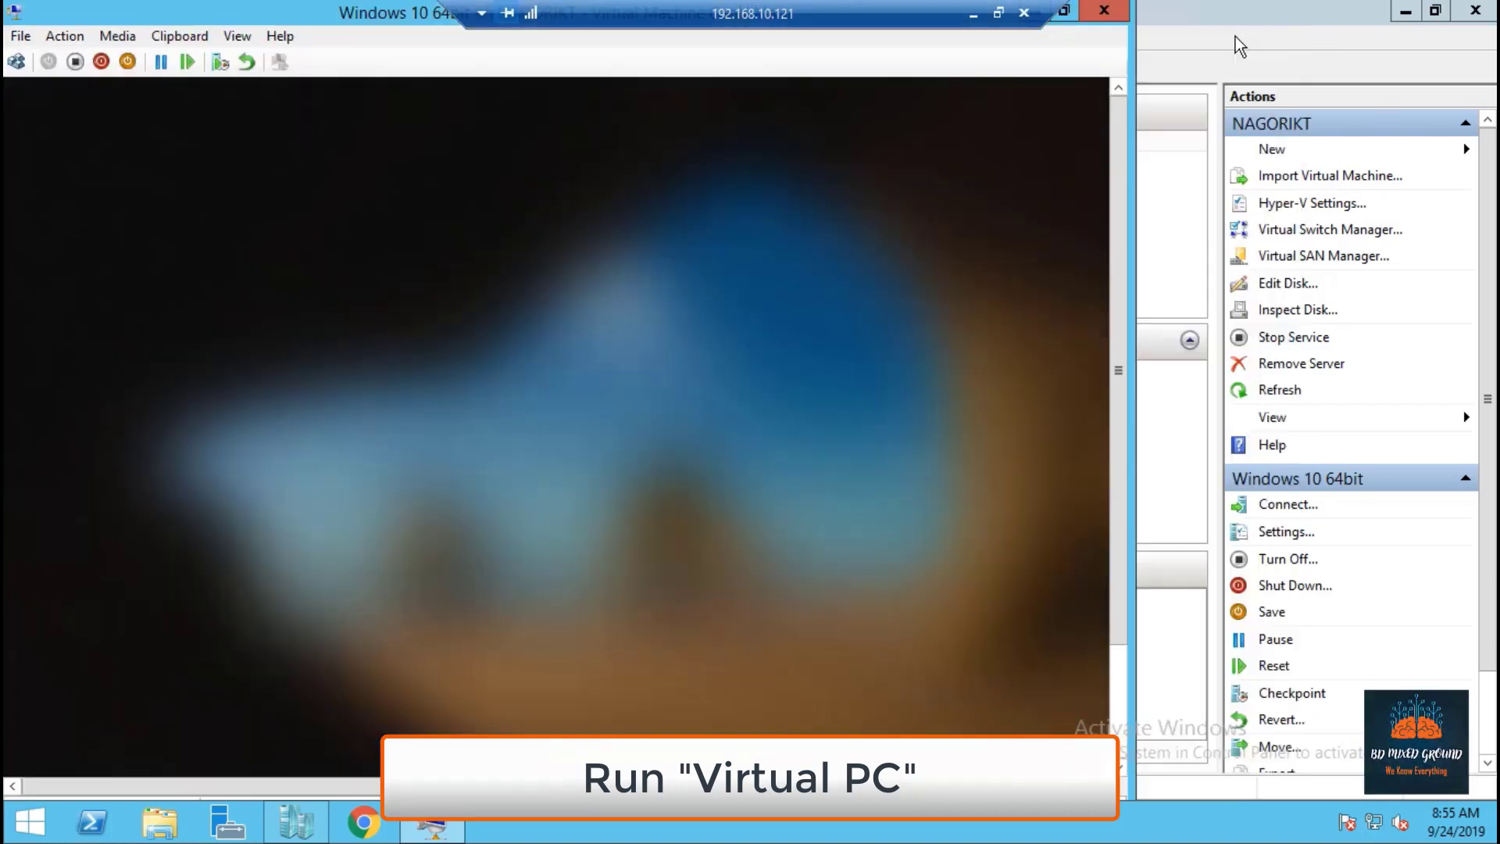
click(237, 36)
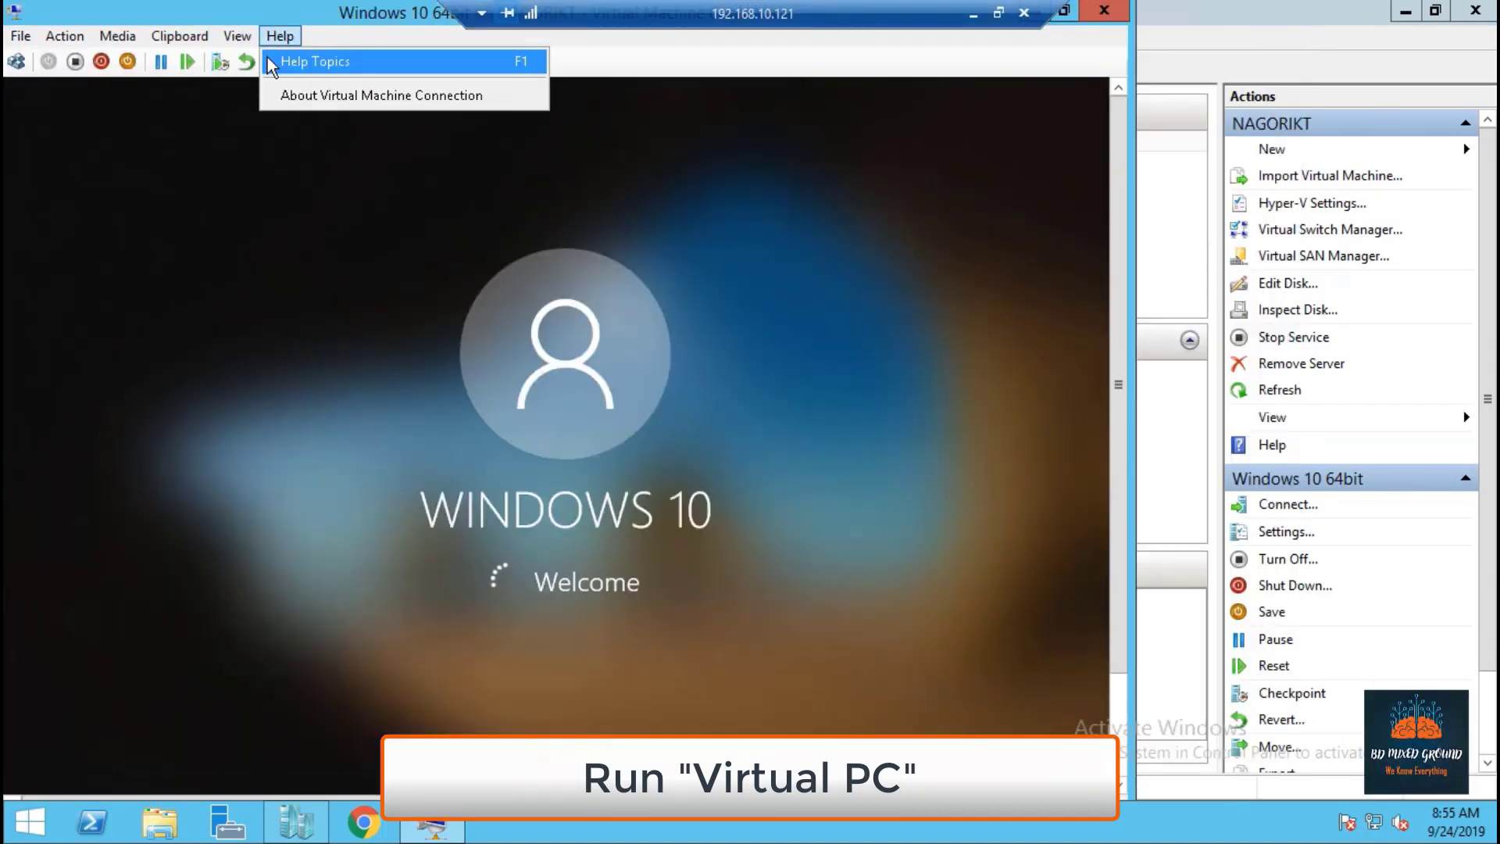
click(287, 61)
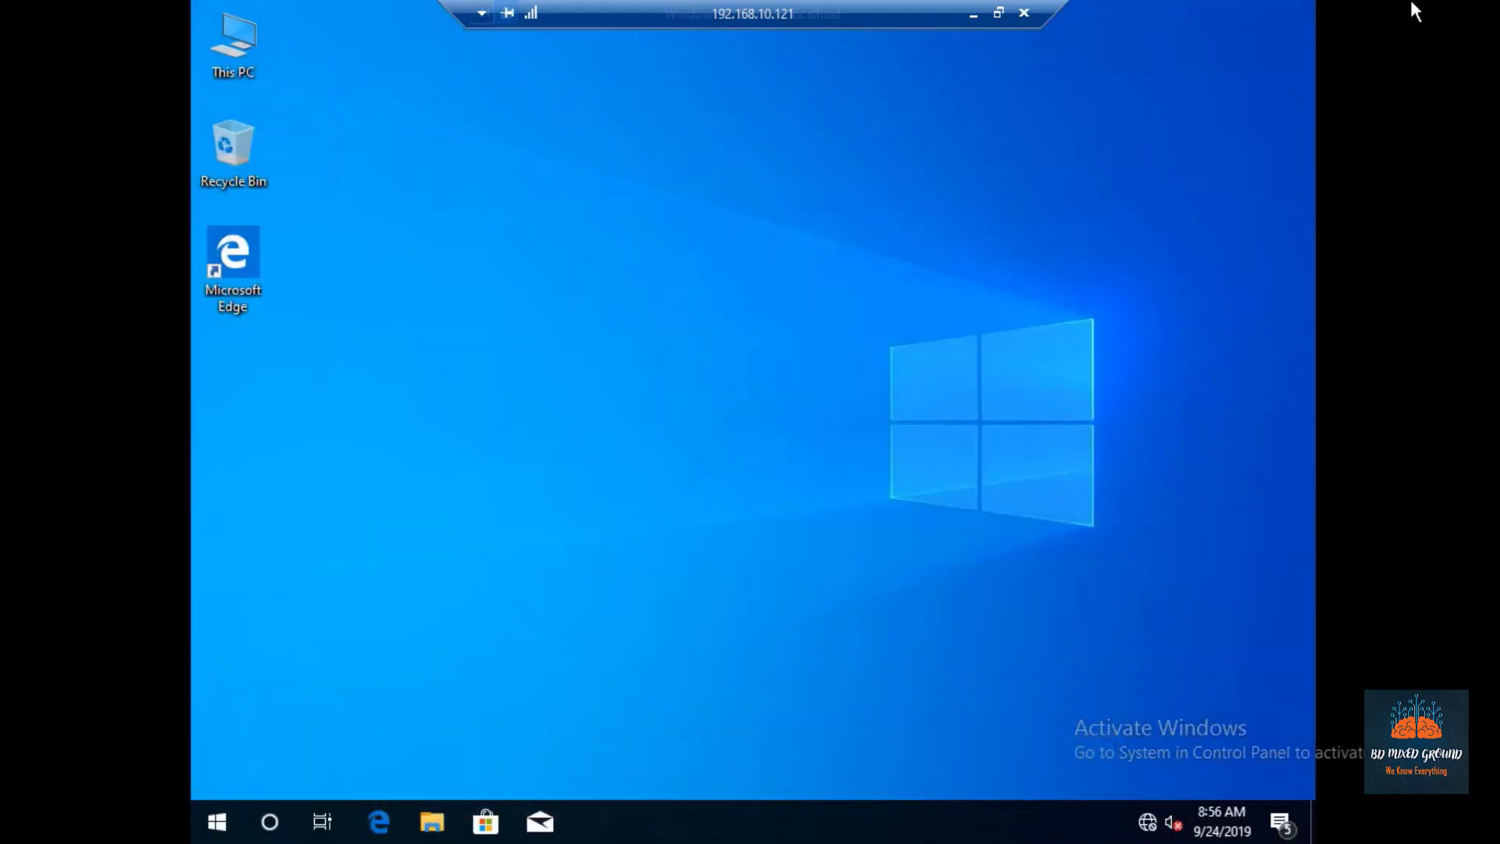
In the virtual machine's network settings, open the Internet Protocol Version 4 properties of the Ethernet adapter.
right_click(1147, 826)
click(1102, 796)
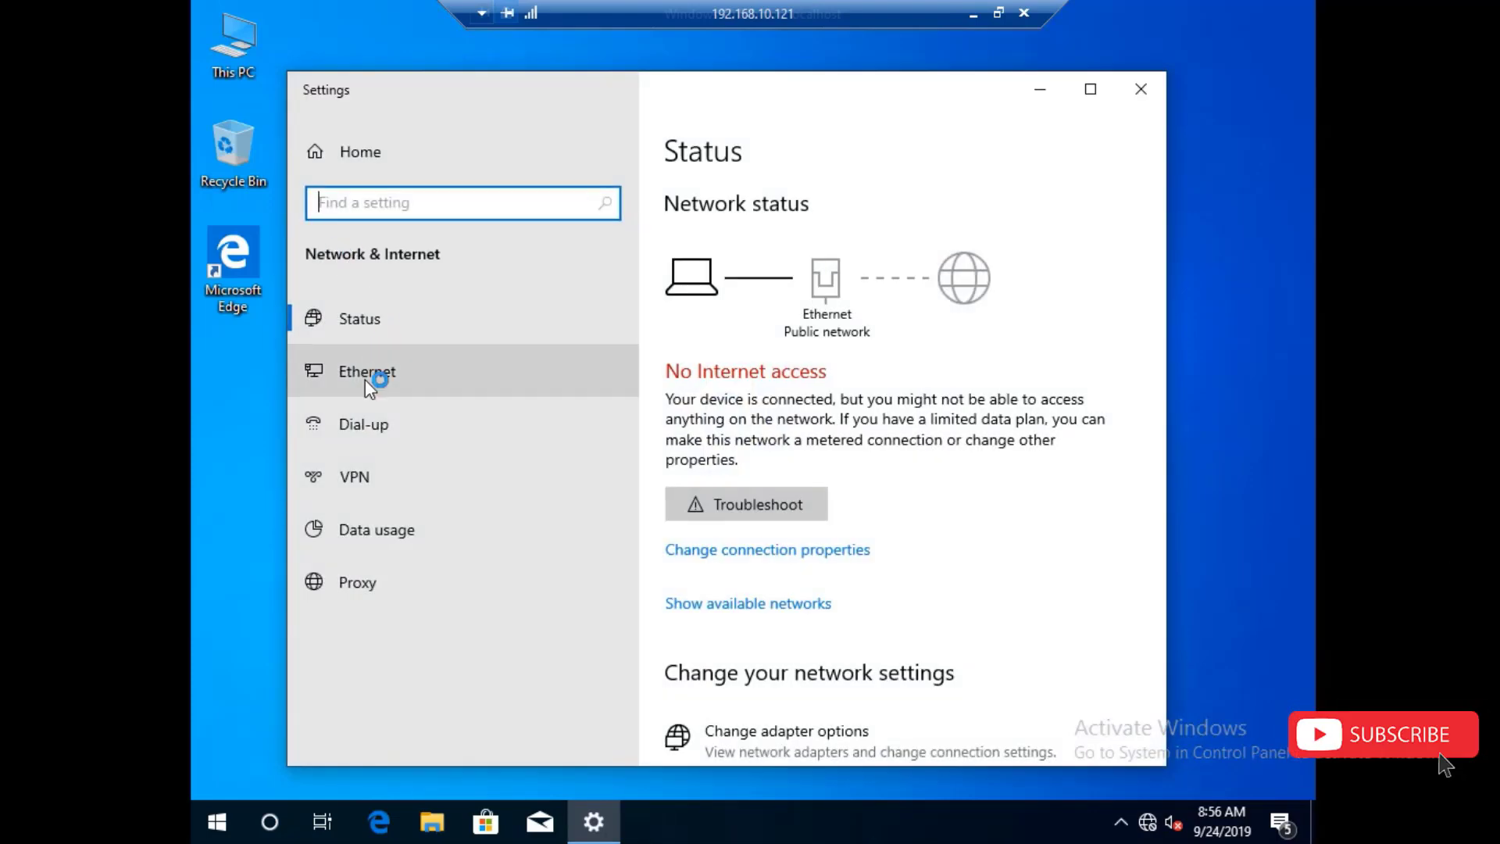
click(364, 375)
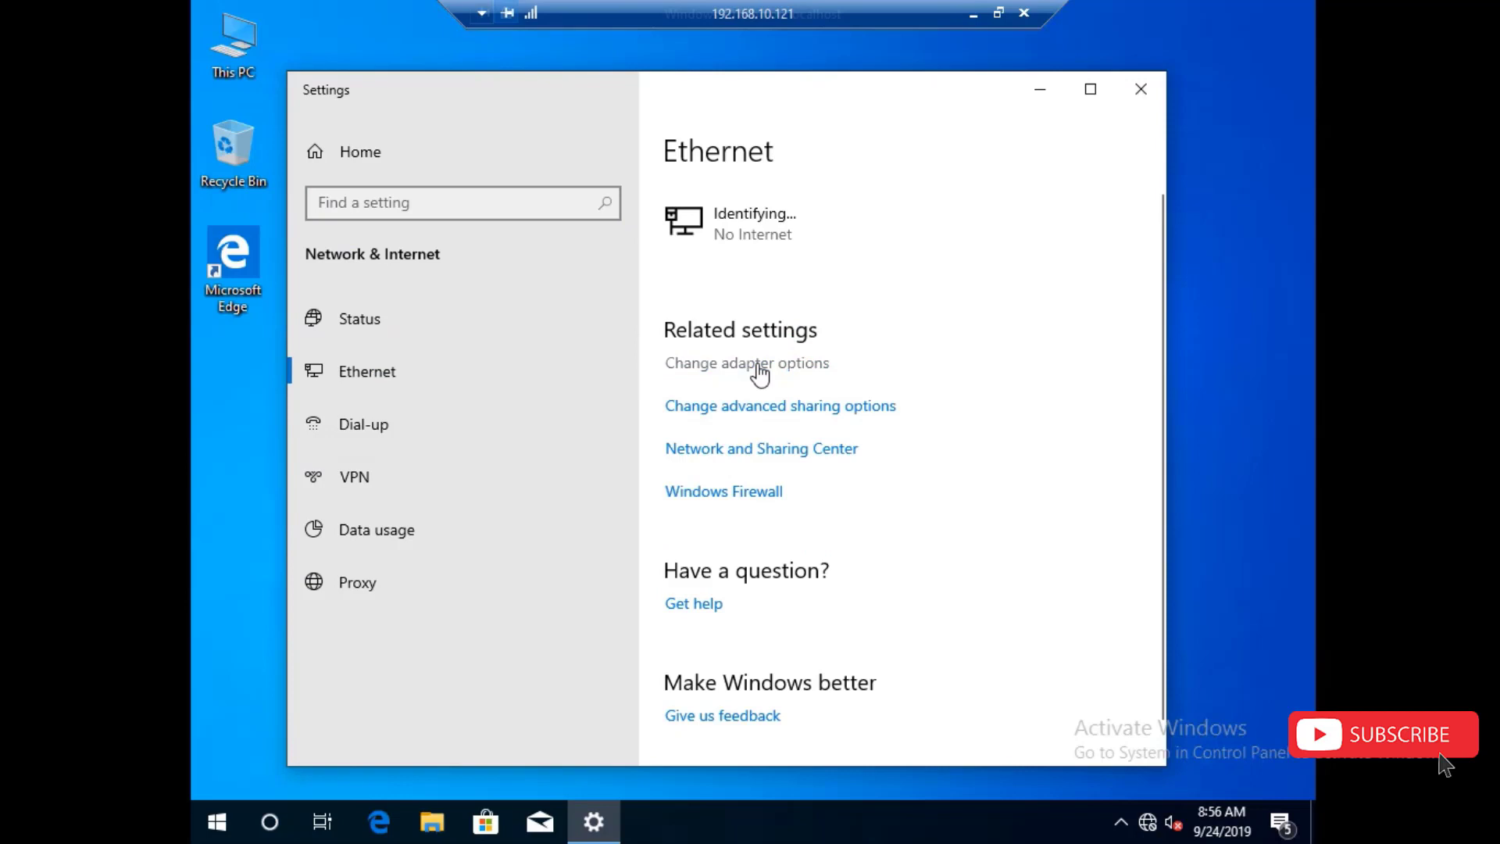
click(755, 364)
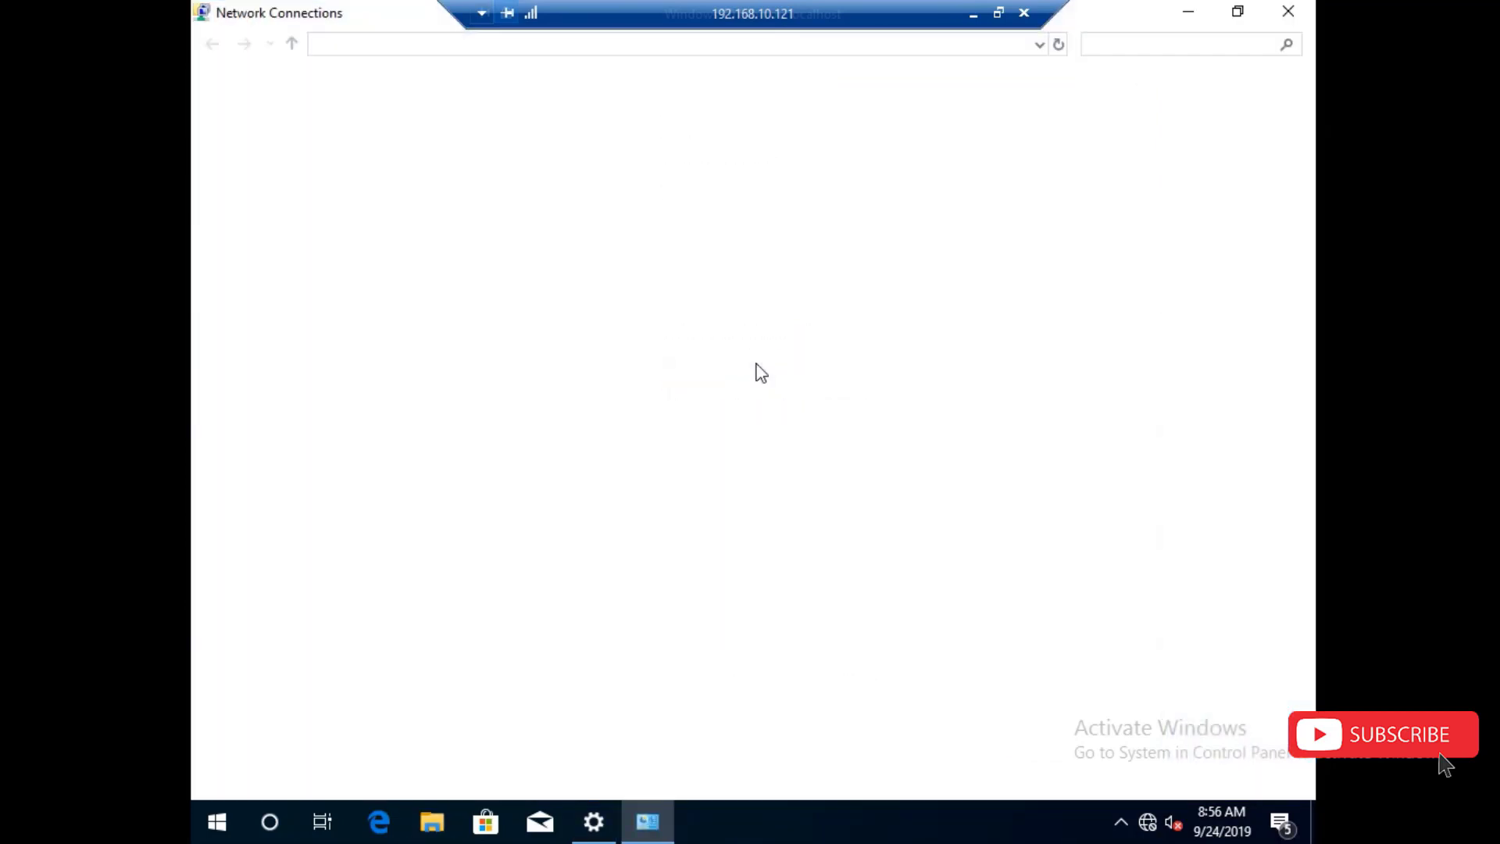
double_click(260, 146)
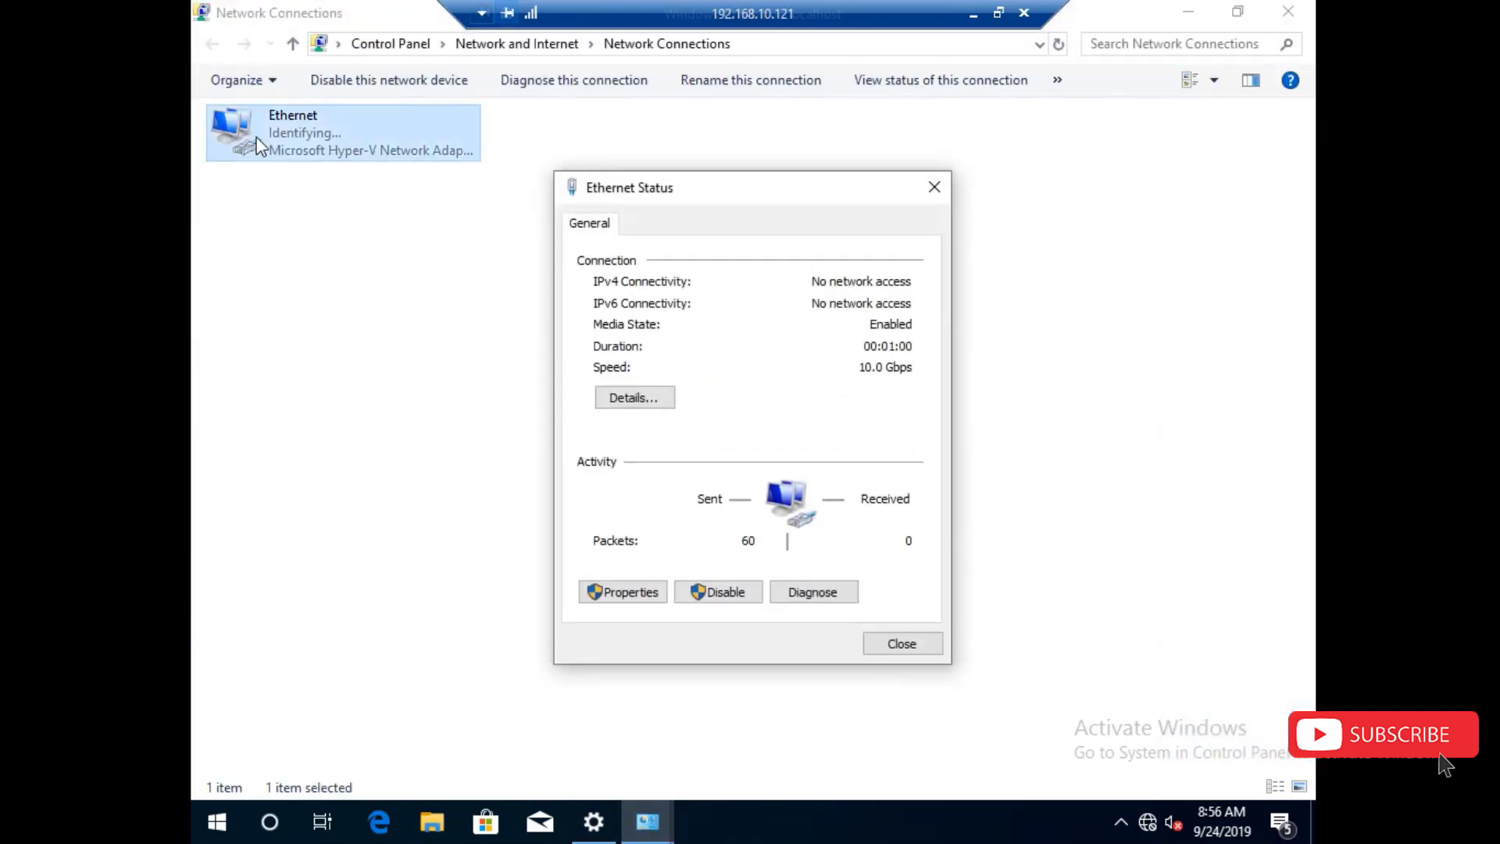
click(630, 594)
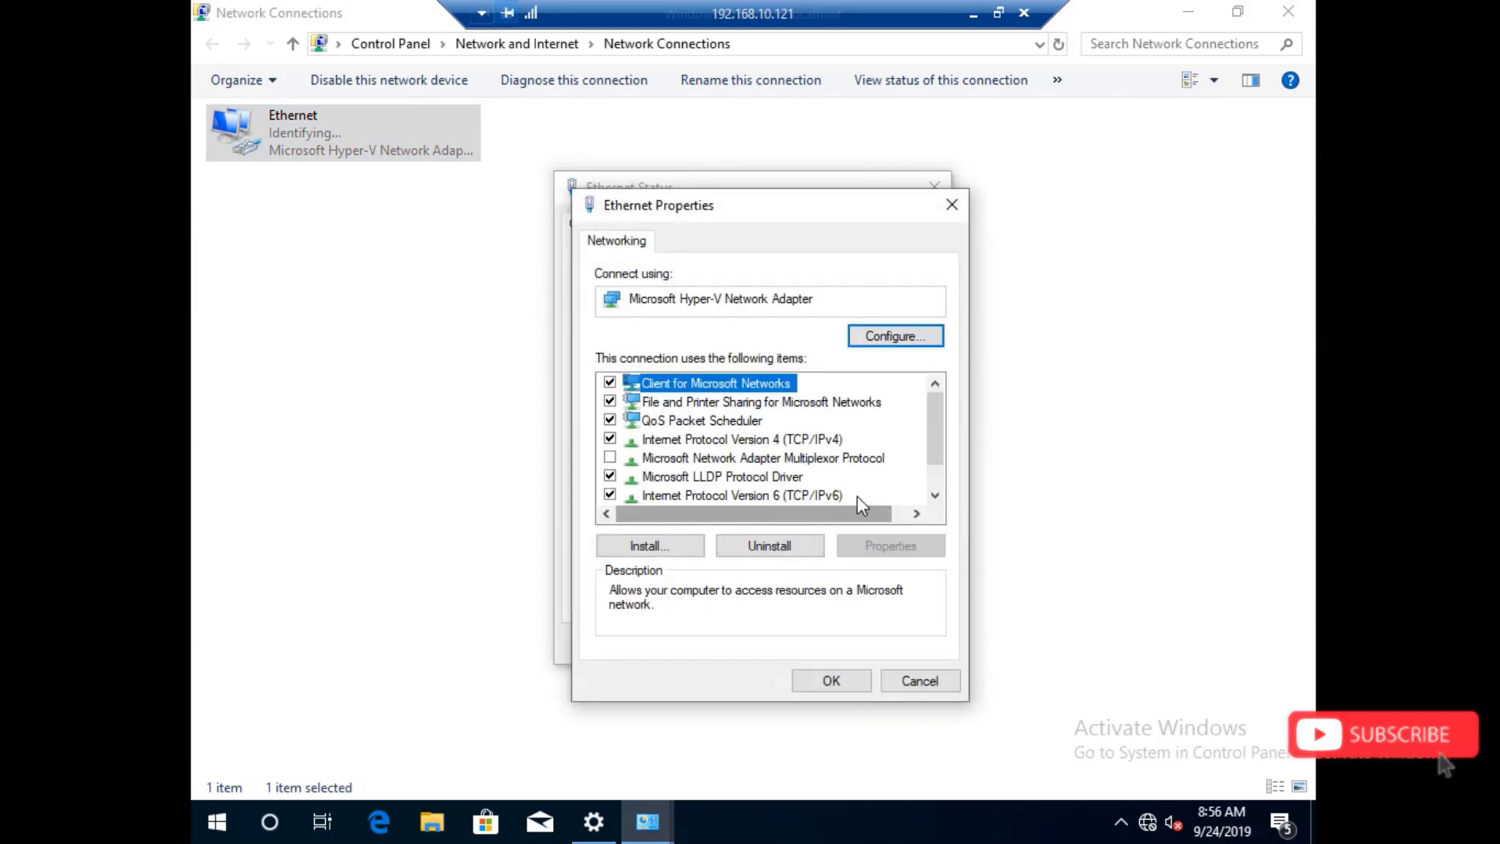
double_click(739, 439)
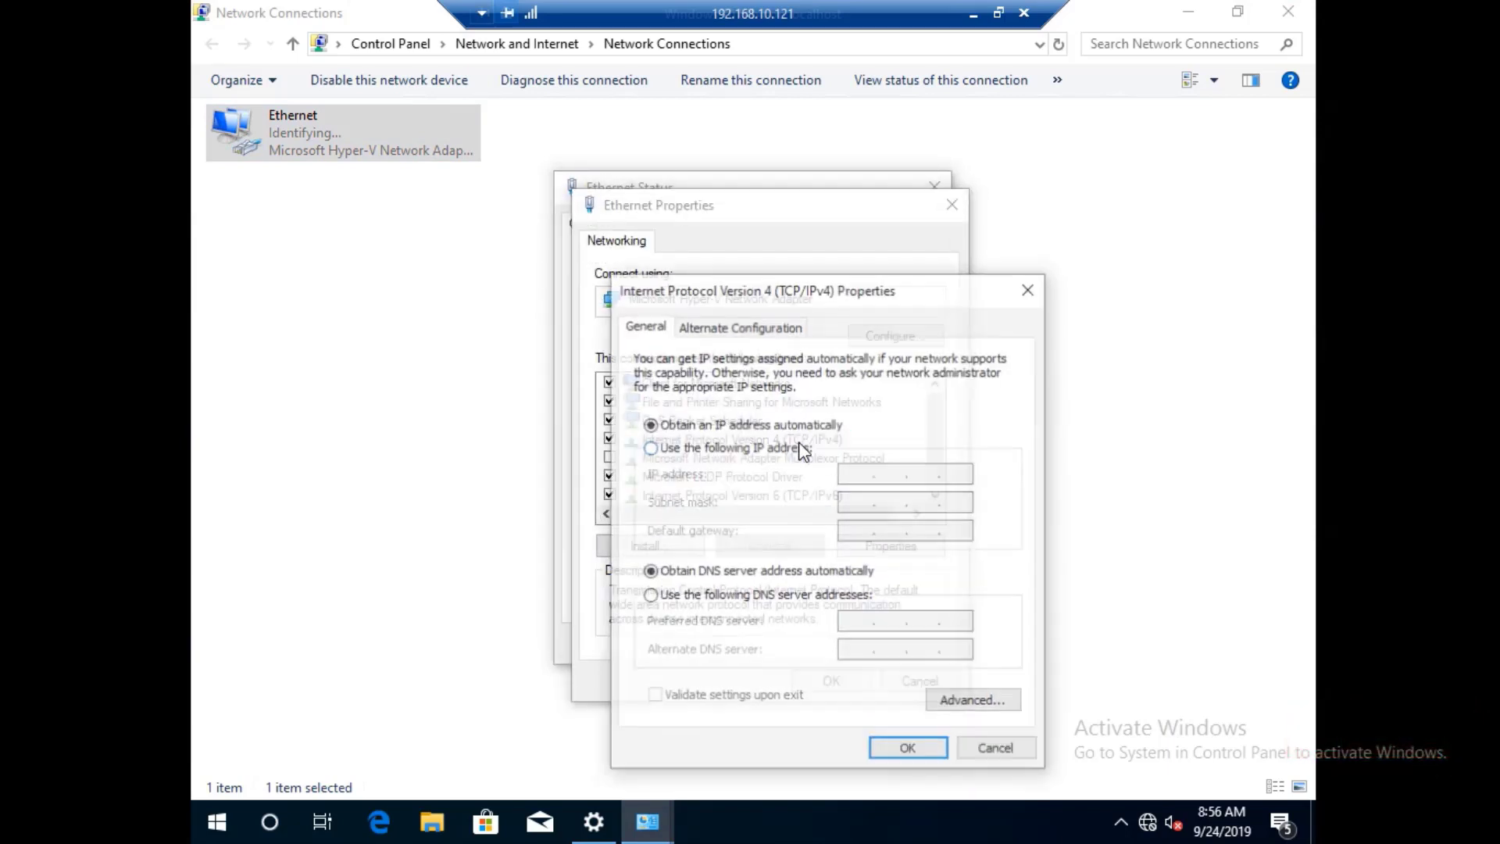
Give the adapter the static IP address 192.168.10.122, subnet mask 255.255.255.0 and default gateway 192.168.10.1.
click(701, 451)
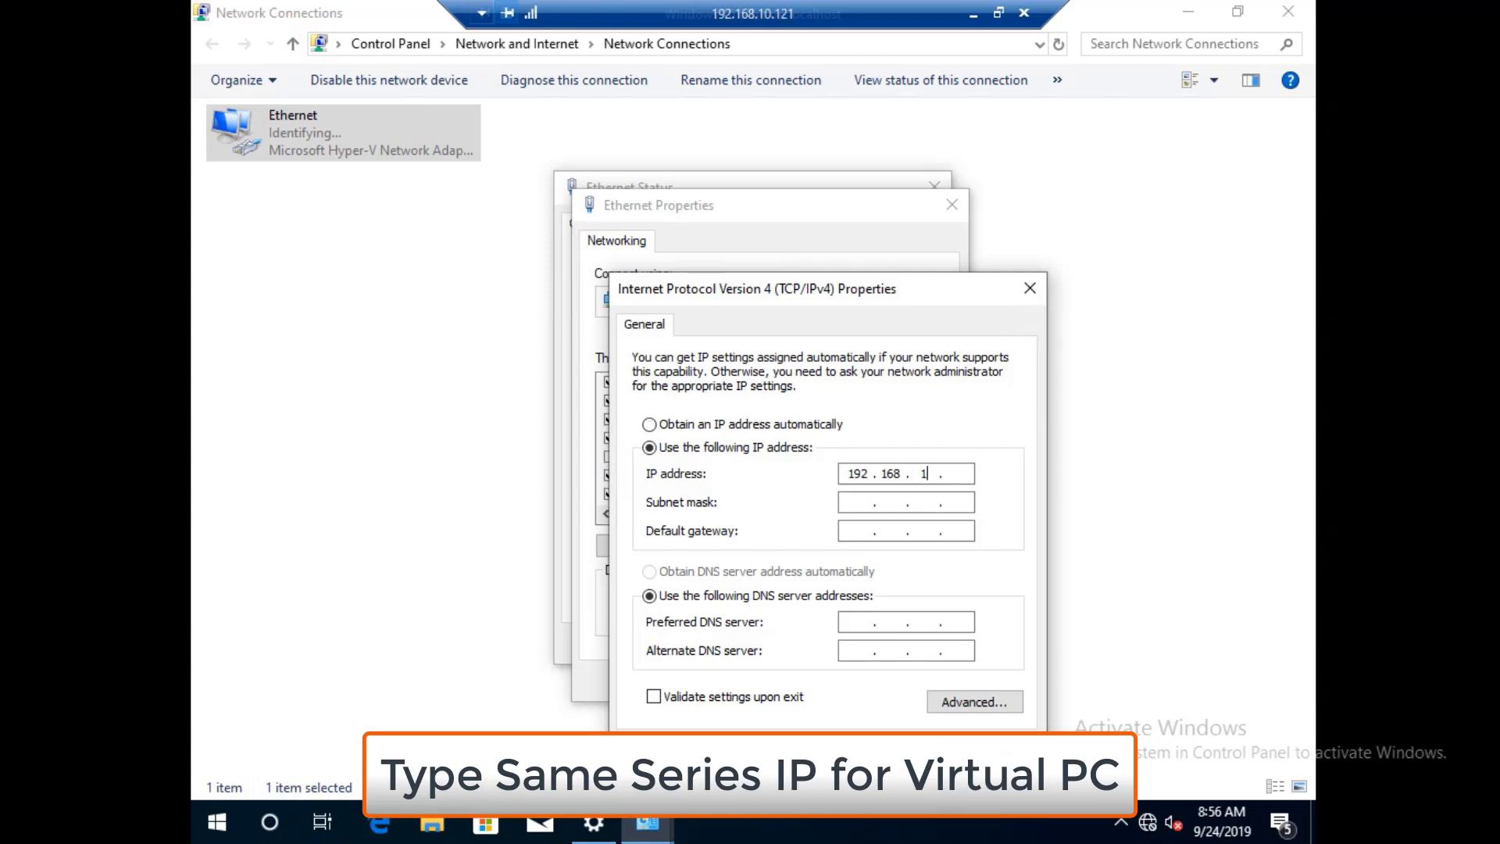
text(192 . 168 . 10 )
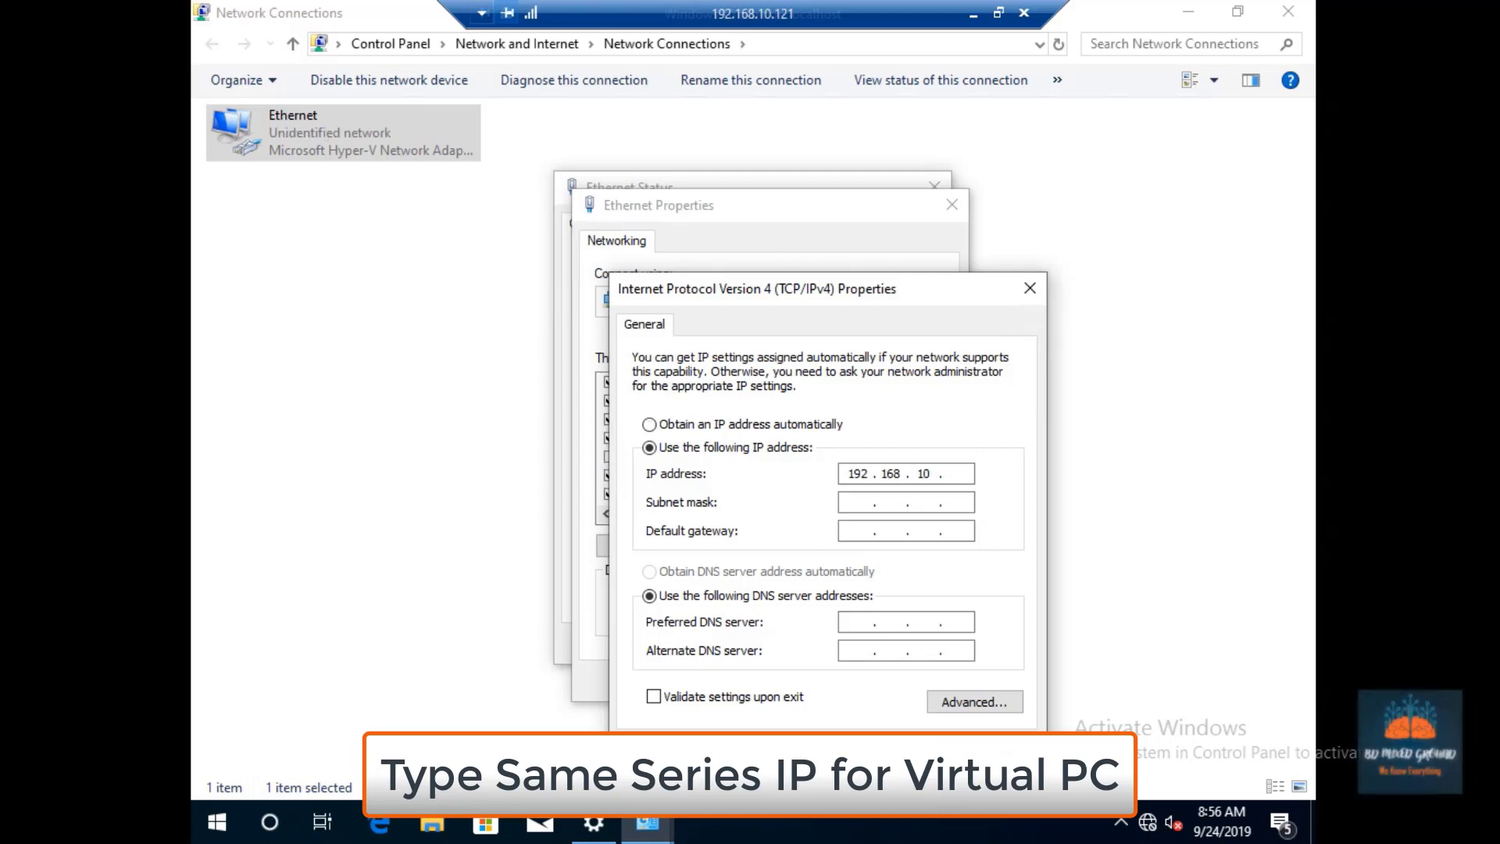
text(. 122)
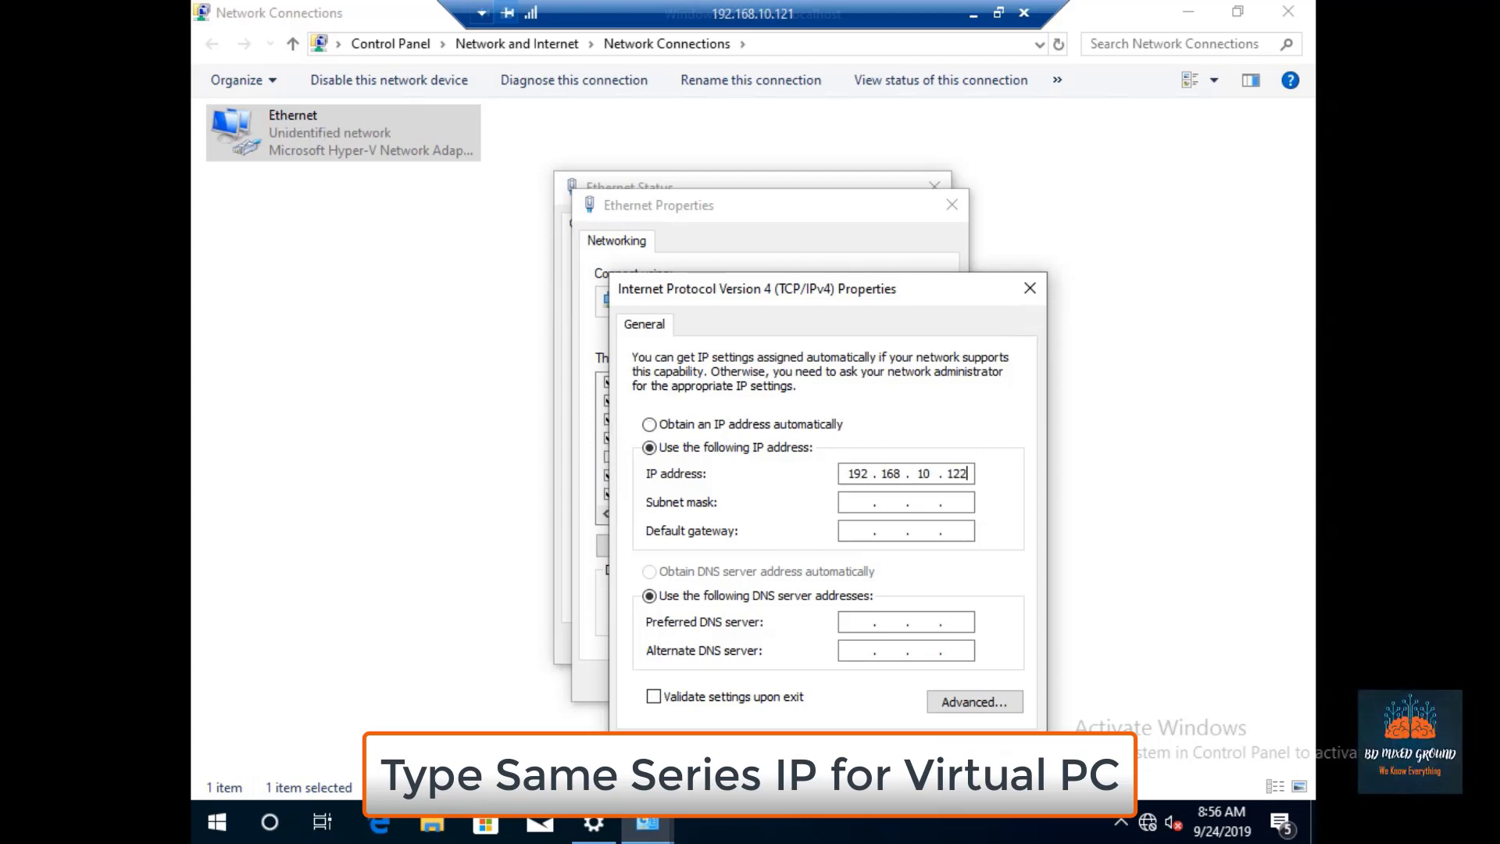
click(858, 502)
click(858, 530)
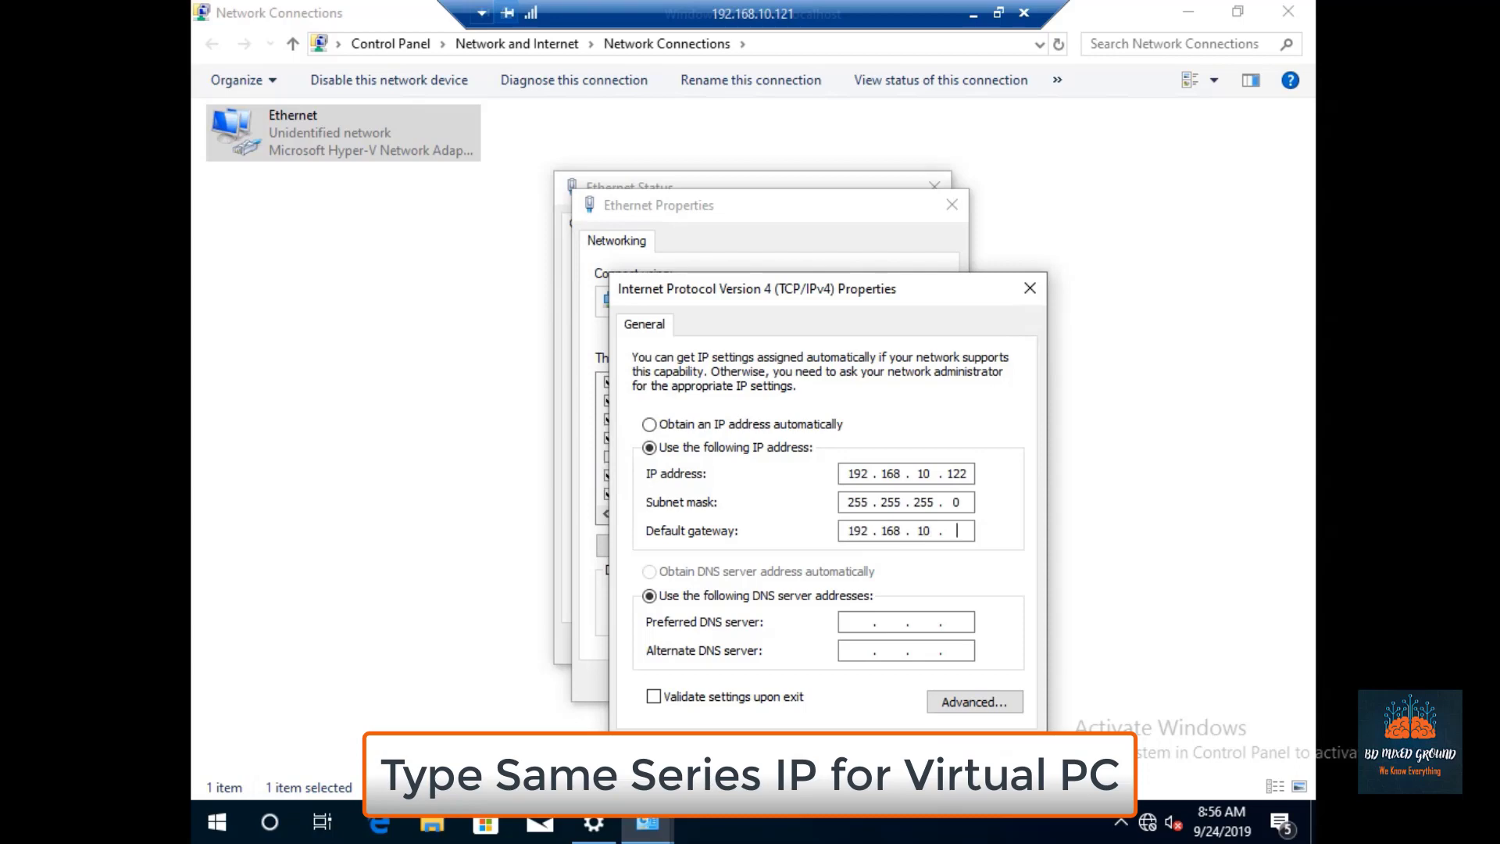
text(192 . 168 . 10 . 1)
key(Tab)
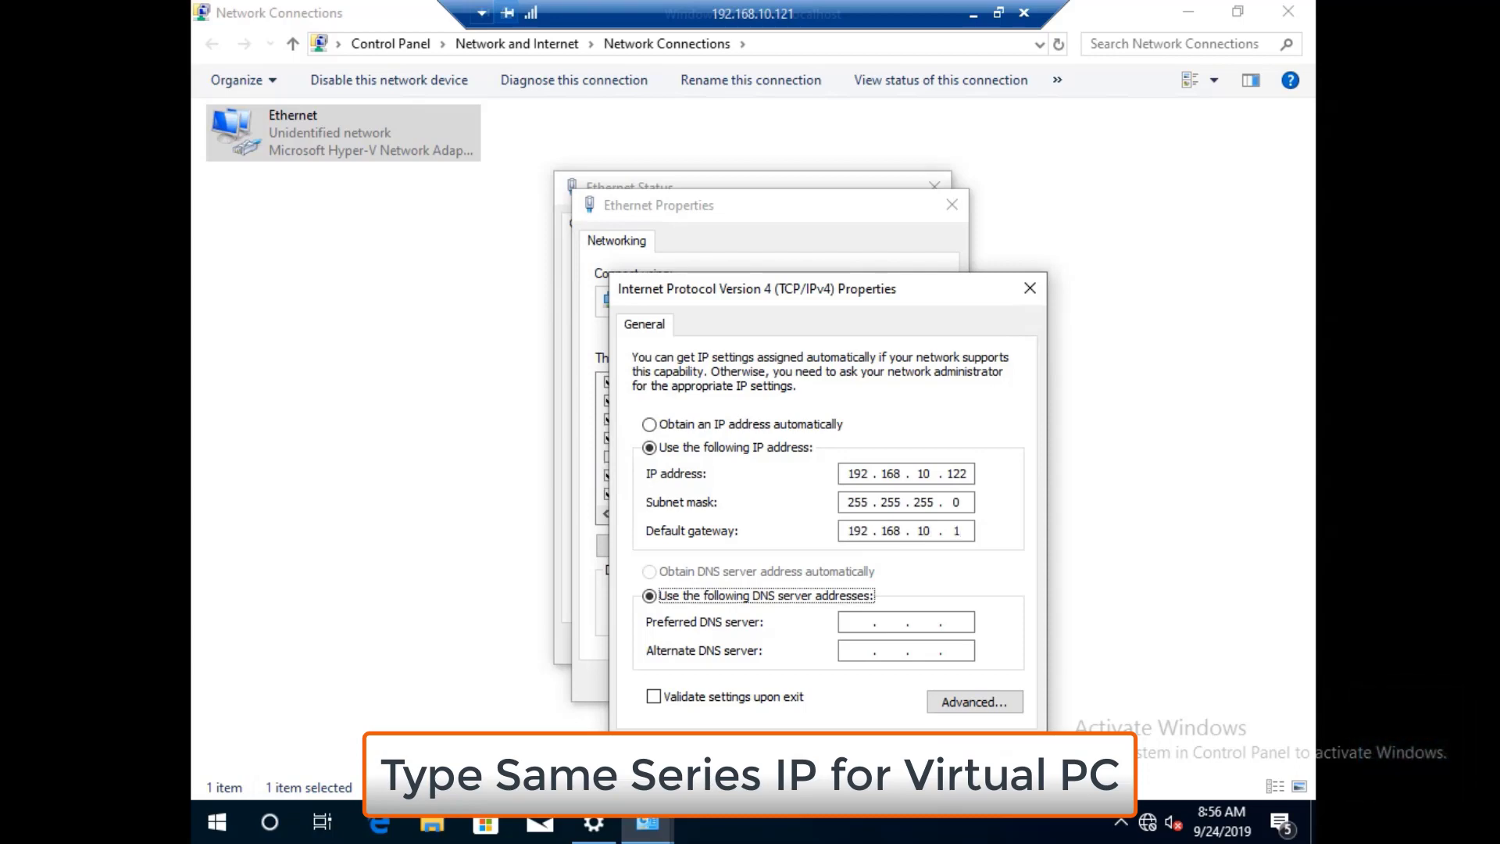
Set the preferred DNS server to 8.8.8.8 and the alternate to 8.8.4.4, save the adapter settings, and close Network Connections.
click(858, 622)
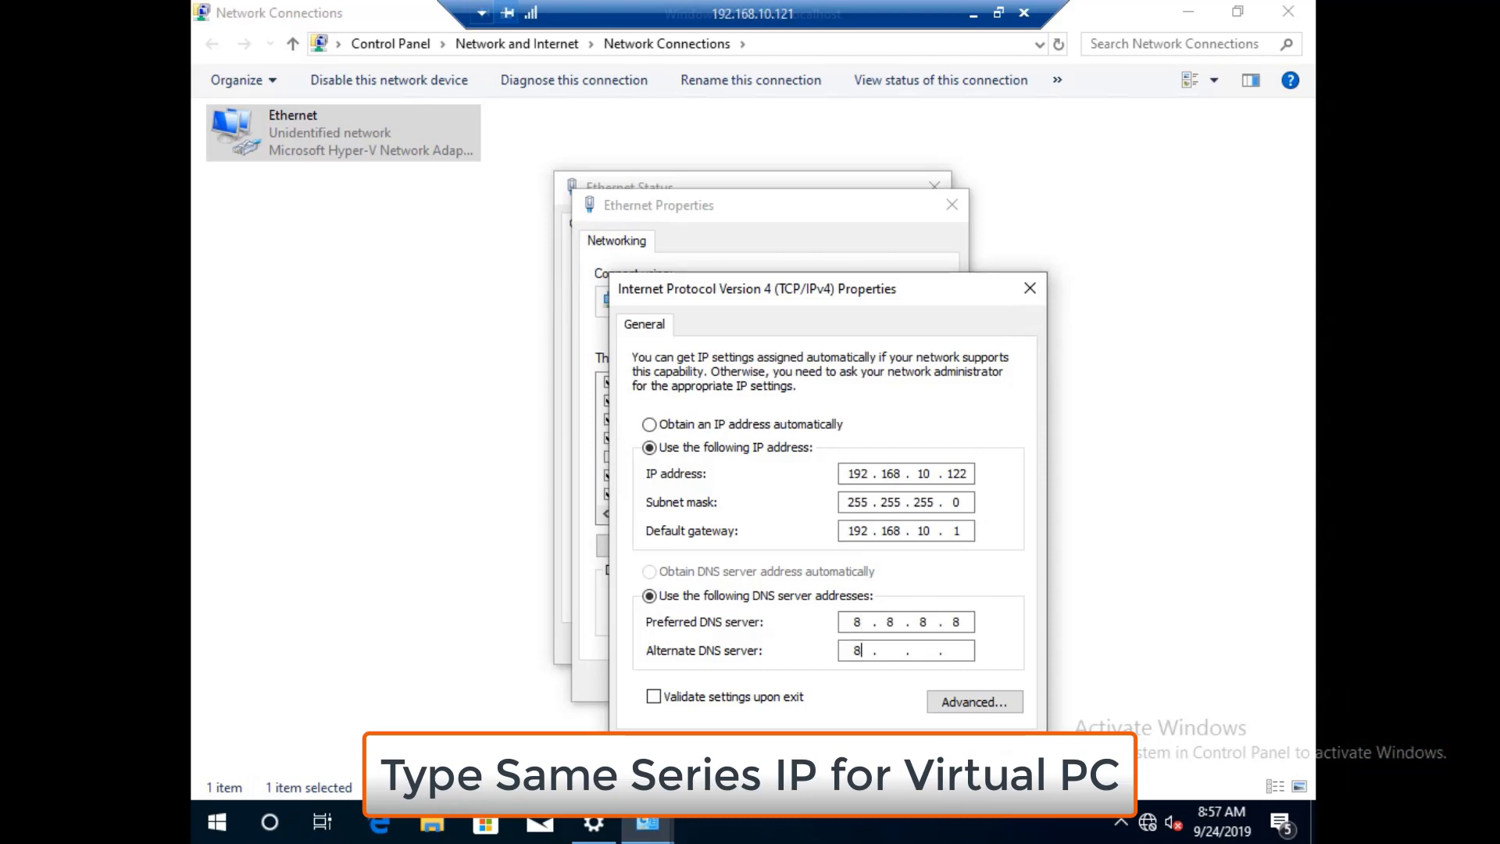
text(8 . 8 . 4 . 4)
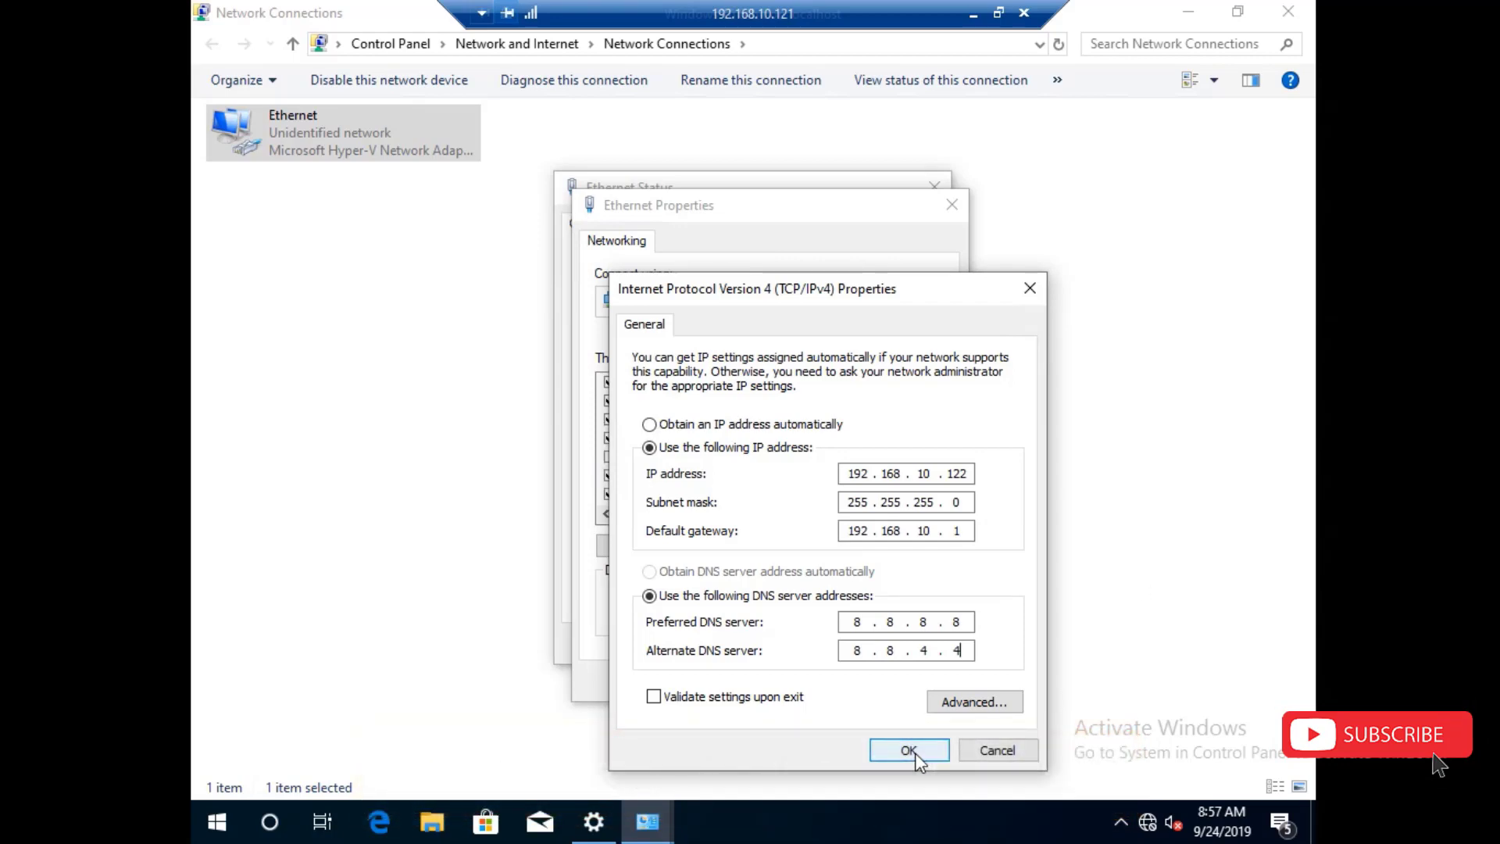
click(907, 751)
click(862, 688)
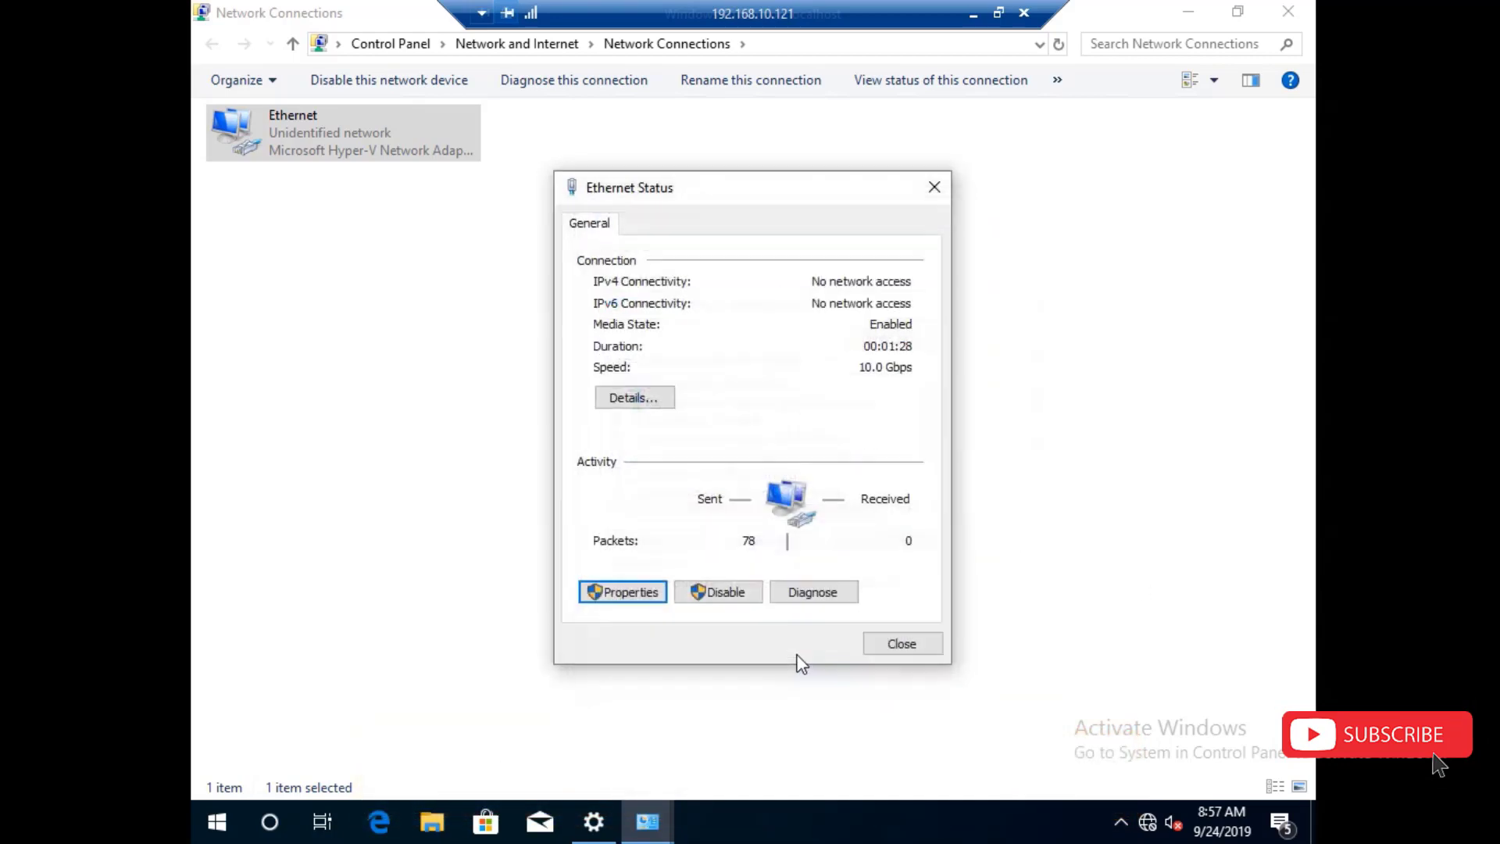
click(902, 654)
right_click(609, 419)
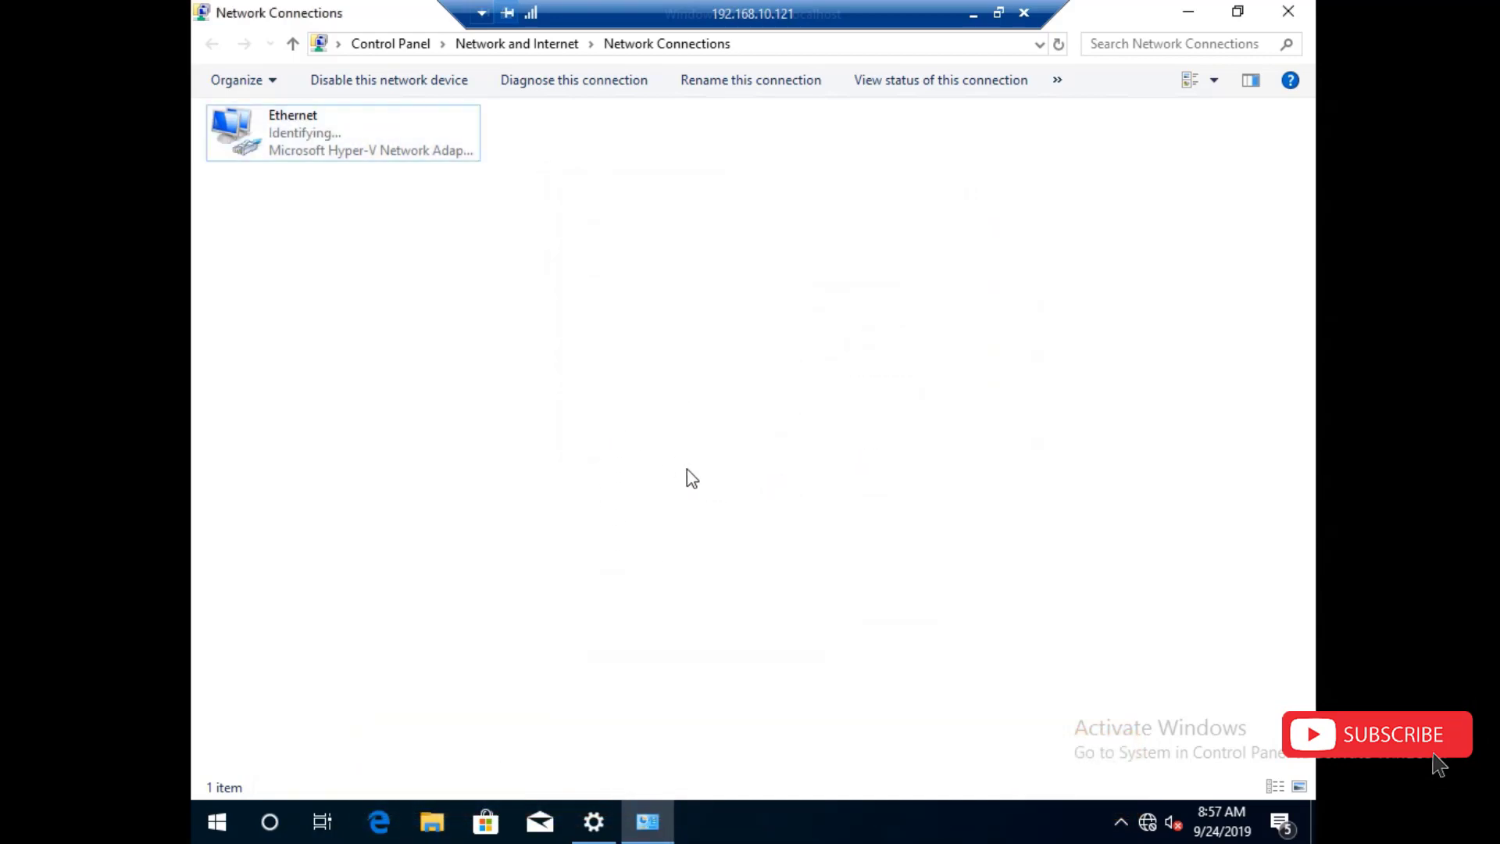
click(668, 508)
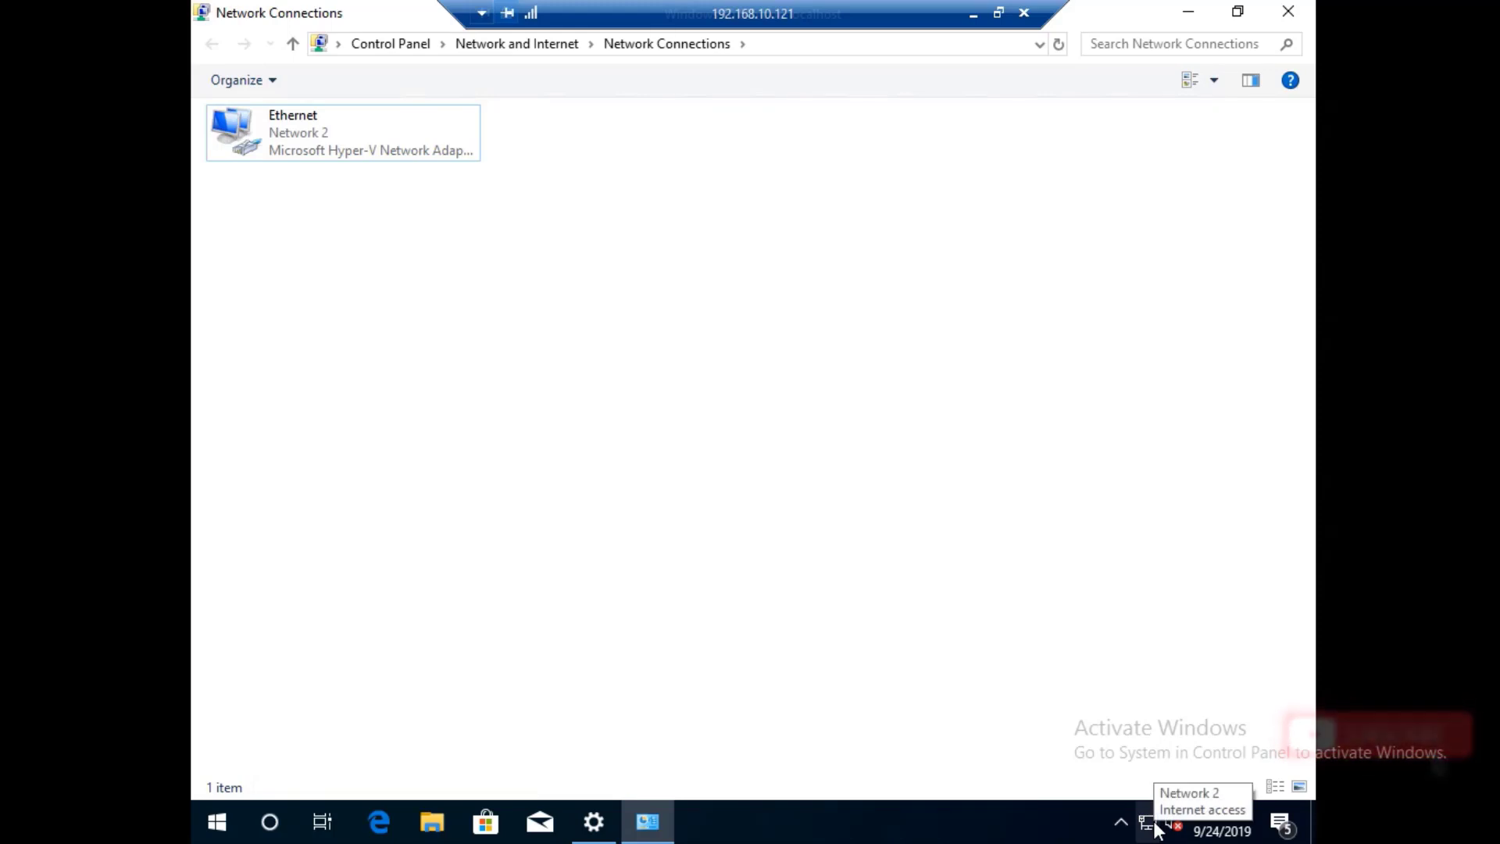
click(1289, 11)
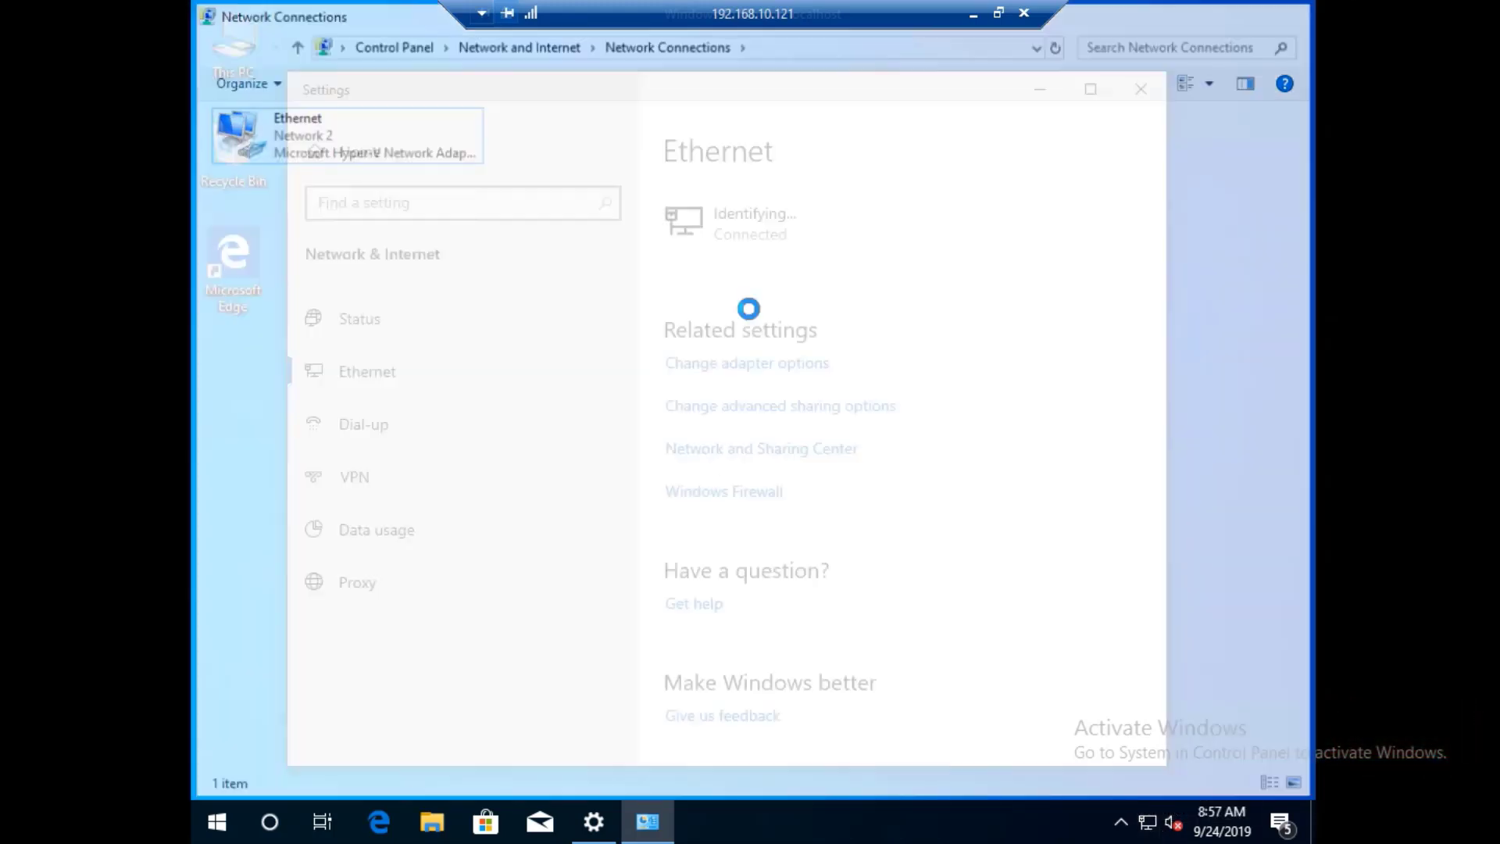
Open Microsoft Edge in the virtual machine, load the Google home page to test internet access, and decline the favorites import.
click(379, 822)
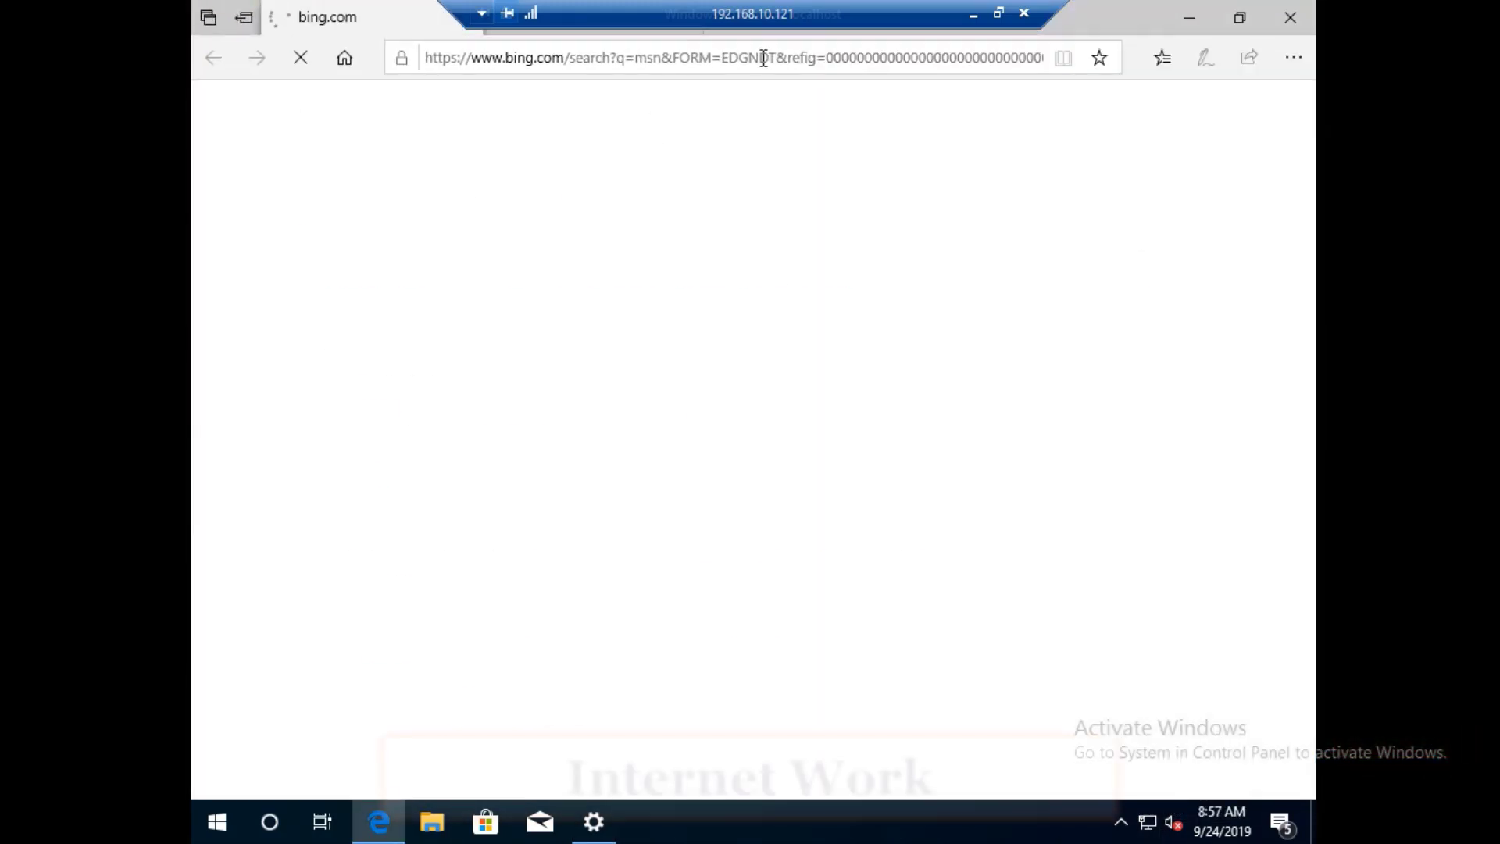
click(763, 58)
text(goo)
key(Return)
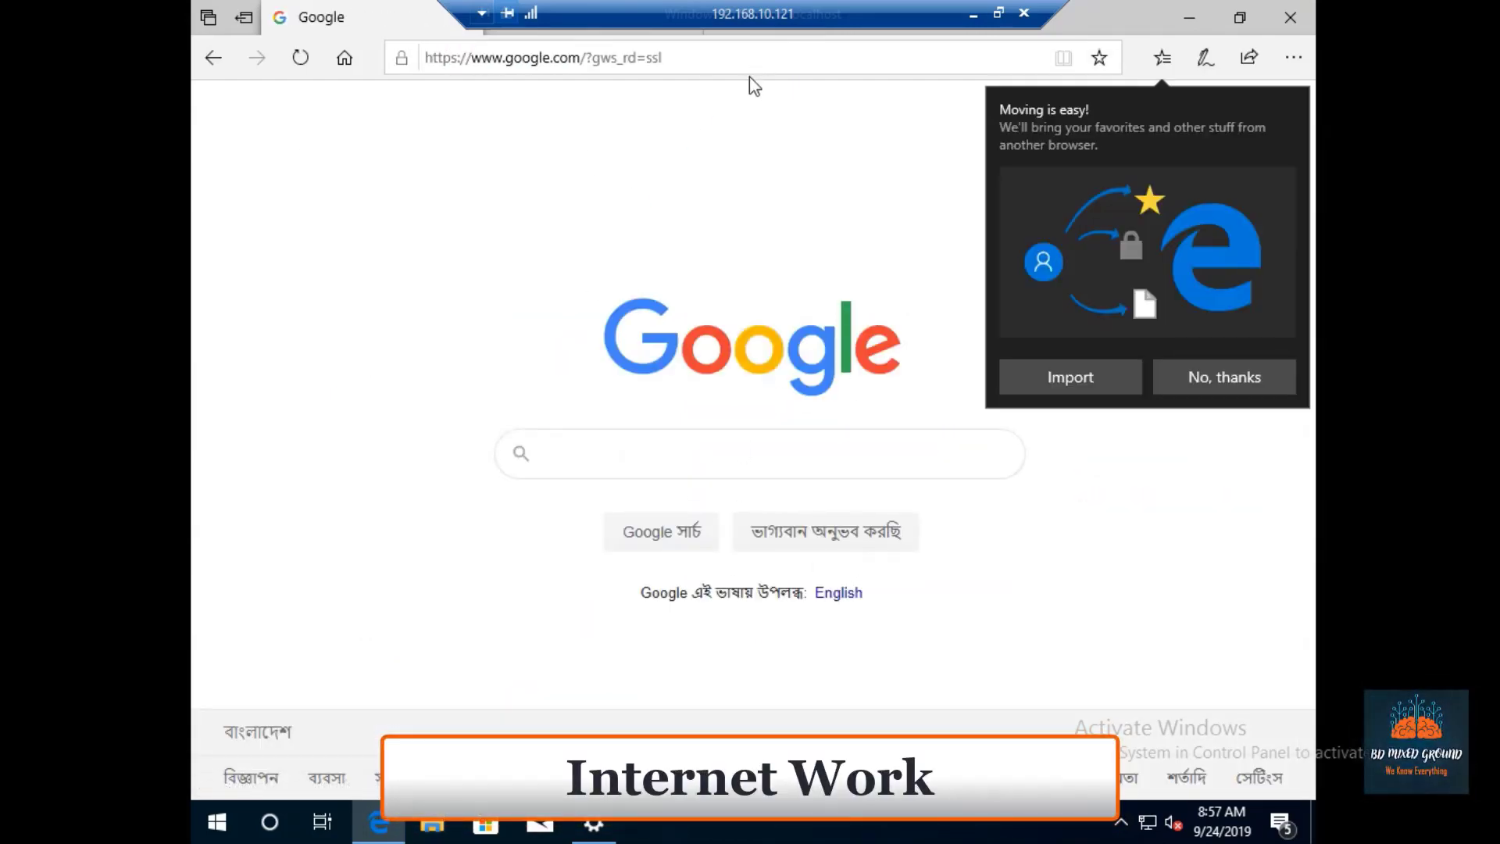
click(1216, 382)
Load gmail.com as a second internet access test and close the browser.
click(750, 63)
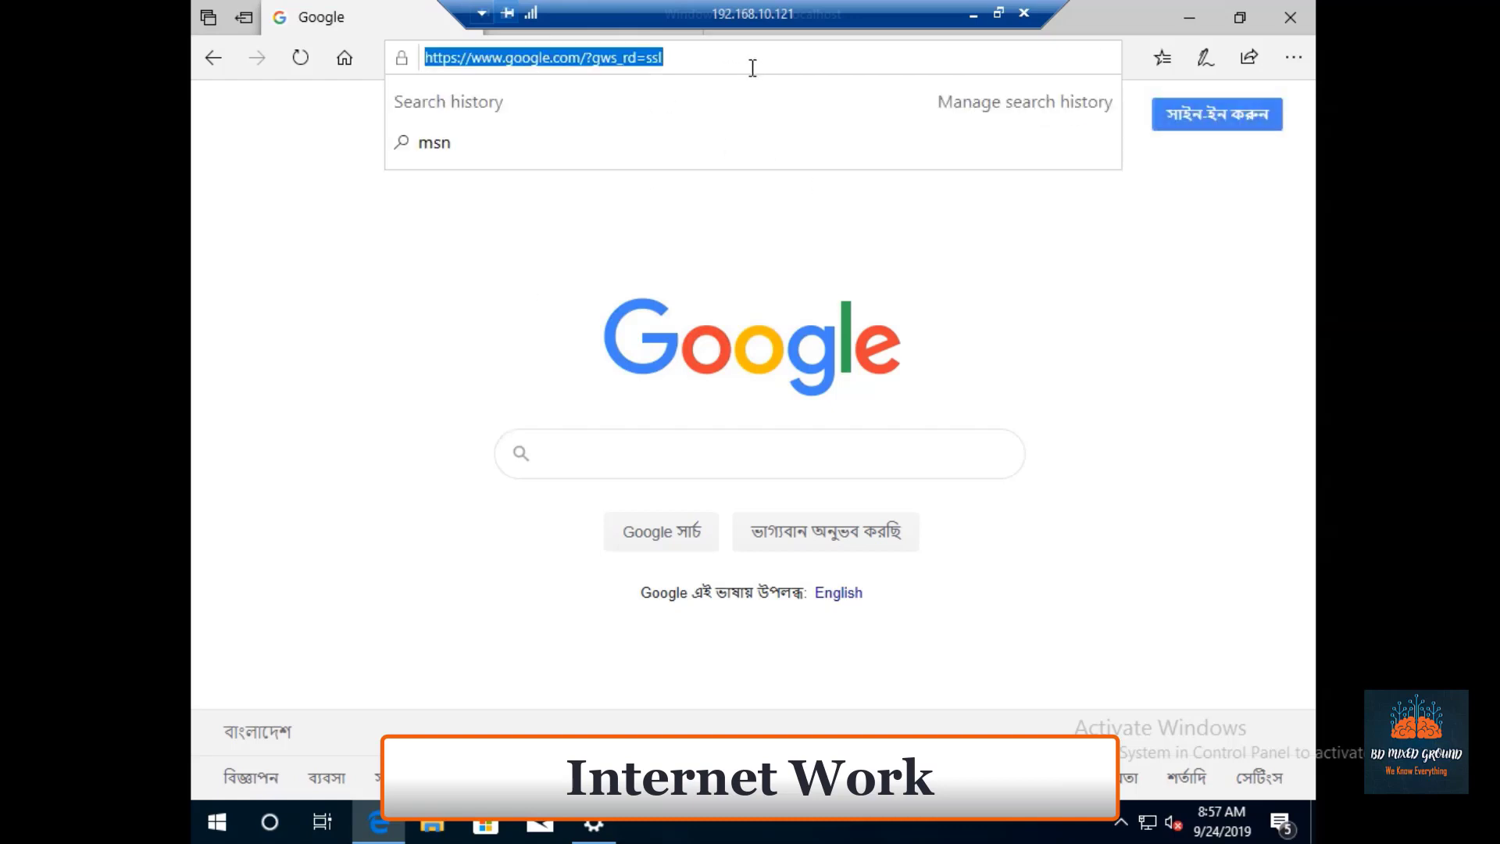
text(gmail.com)
key(Return)
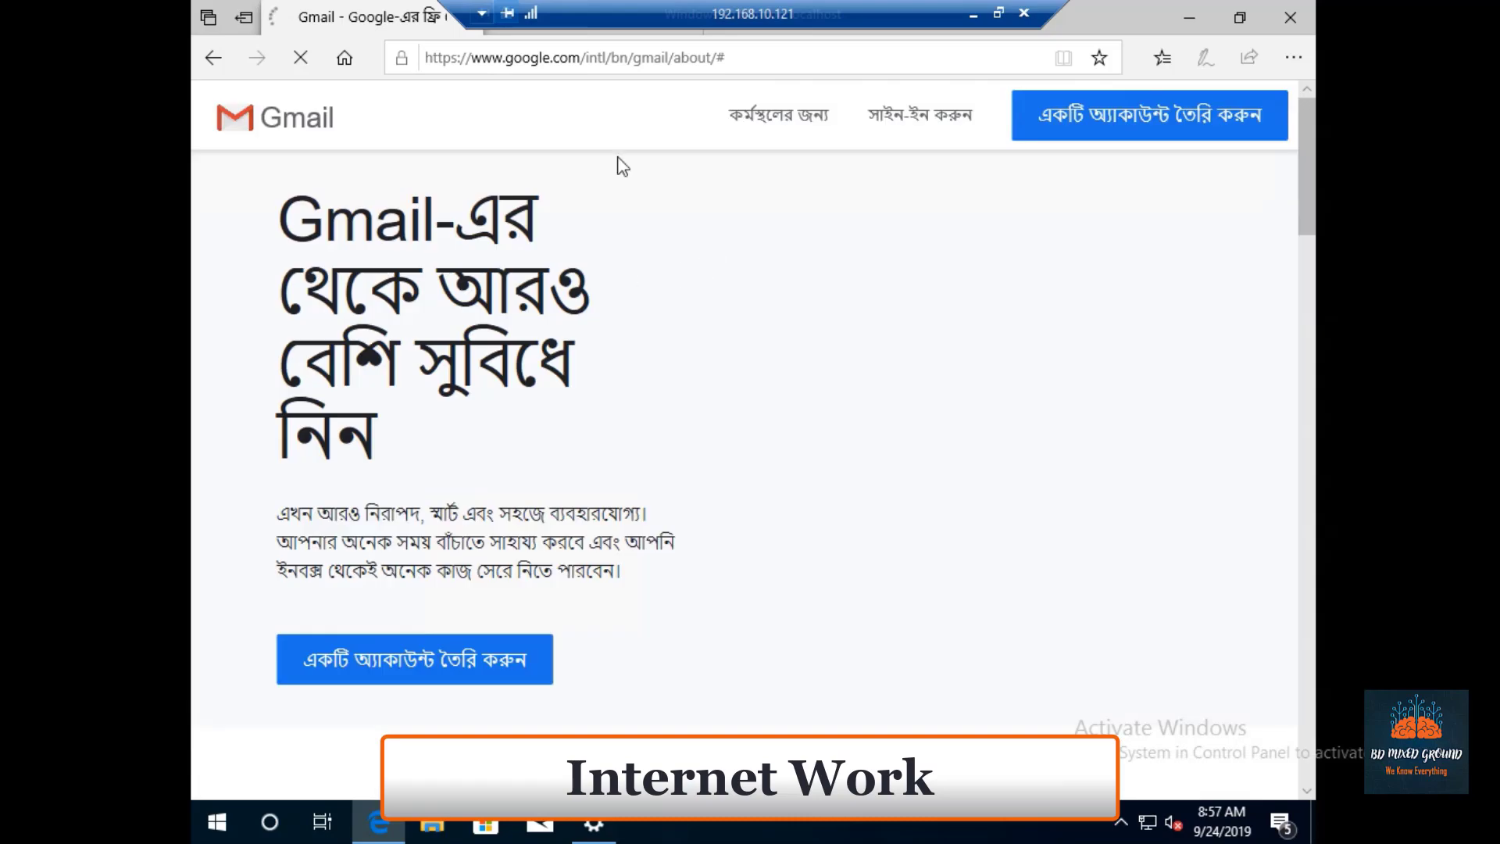
click(1290, 17)
click(733, 462)
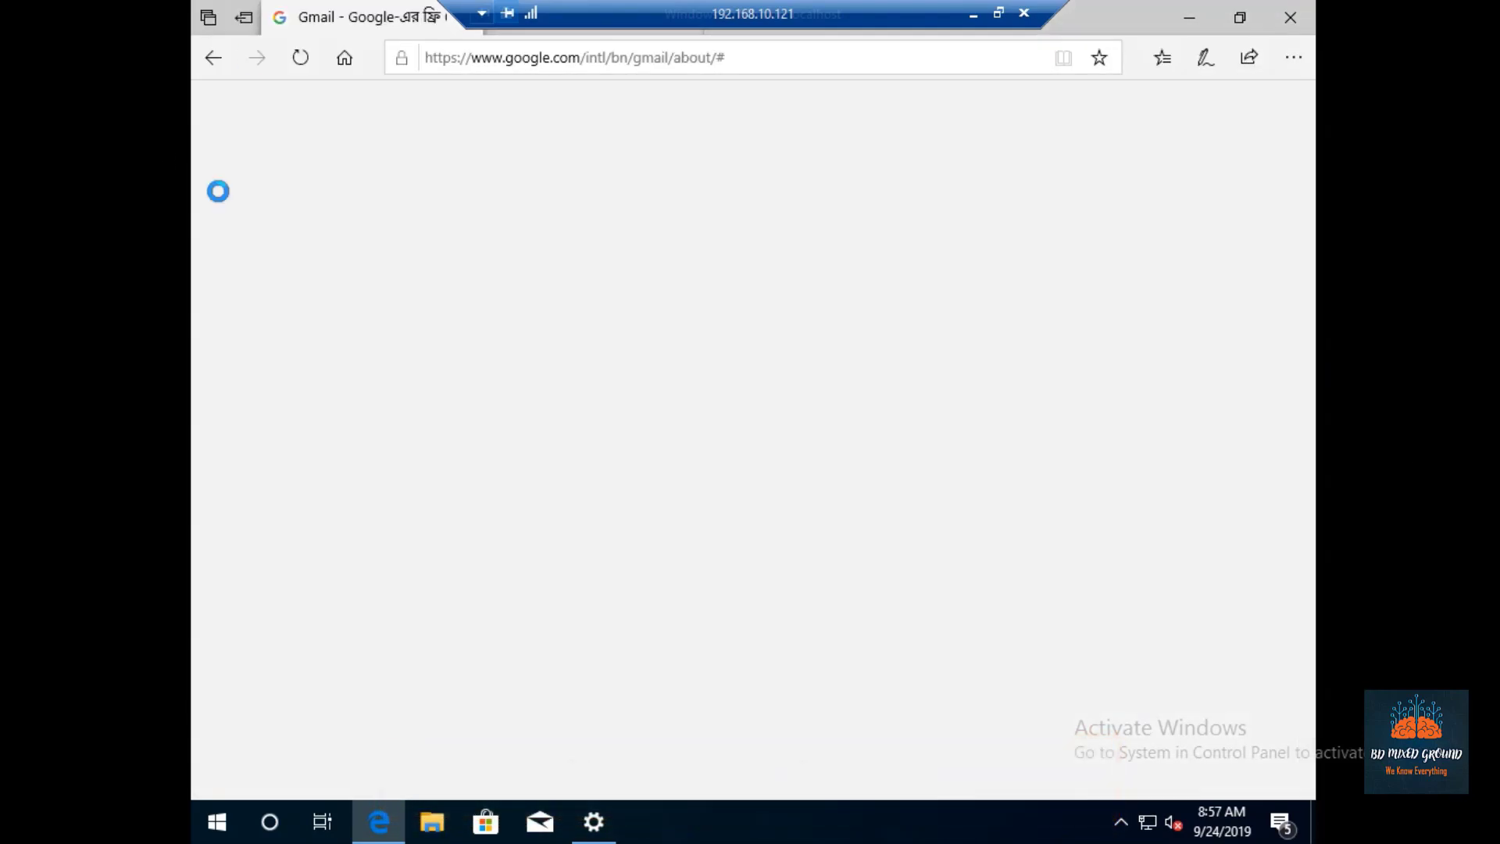
Return to Hyper-V Manager on the host and create an internal virtual switch named Internal, applying the change.
click(974, 13)
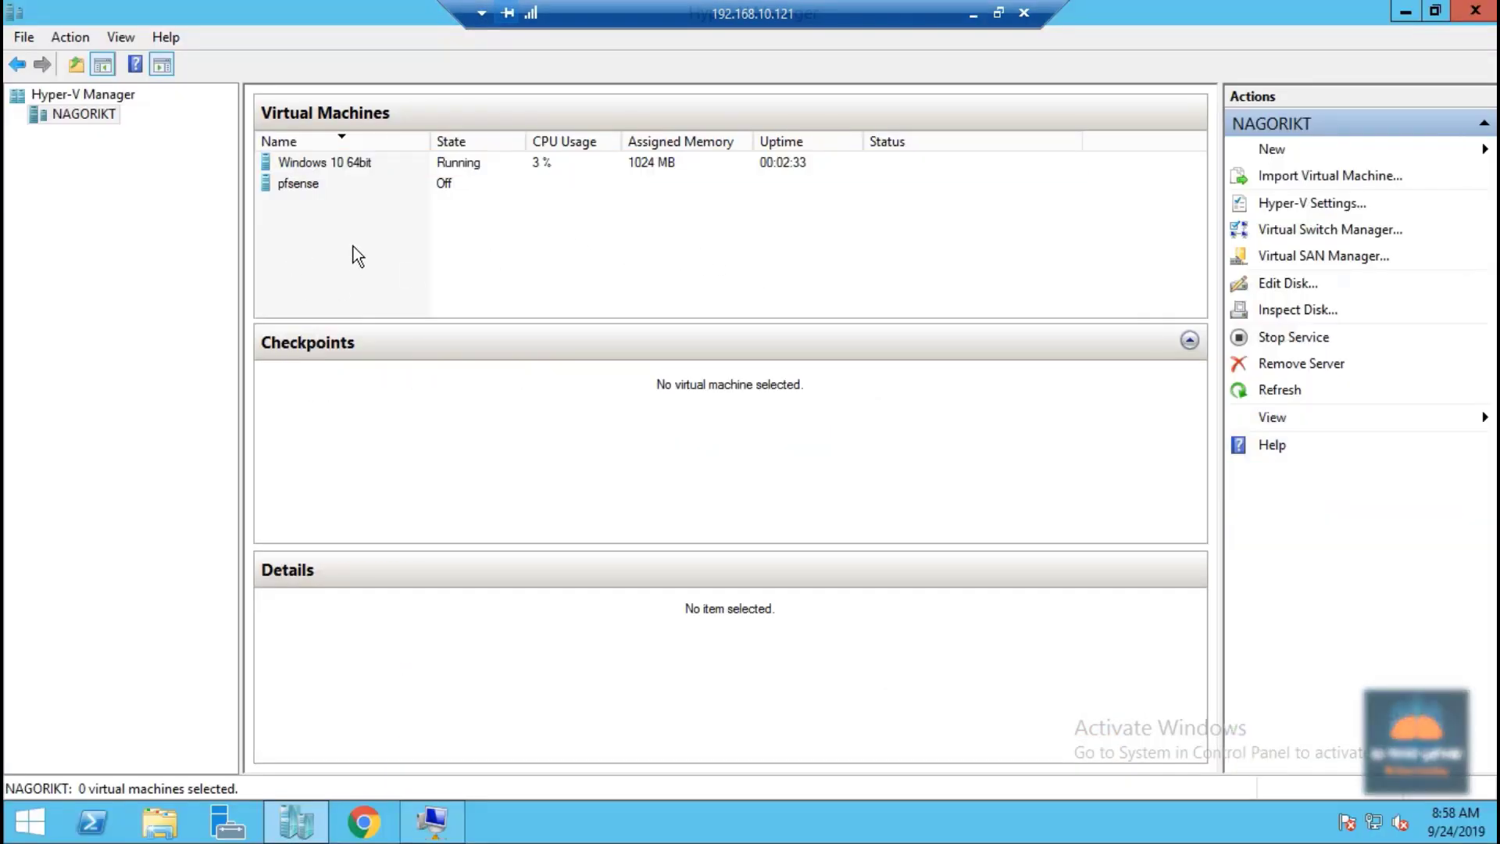
click(386, 168)
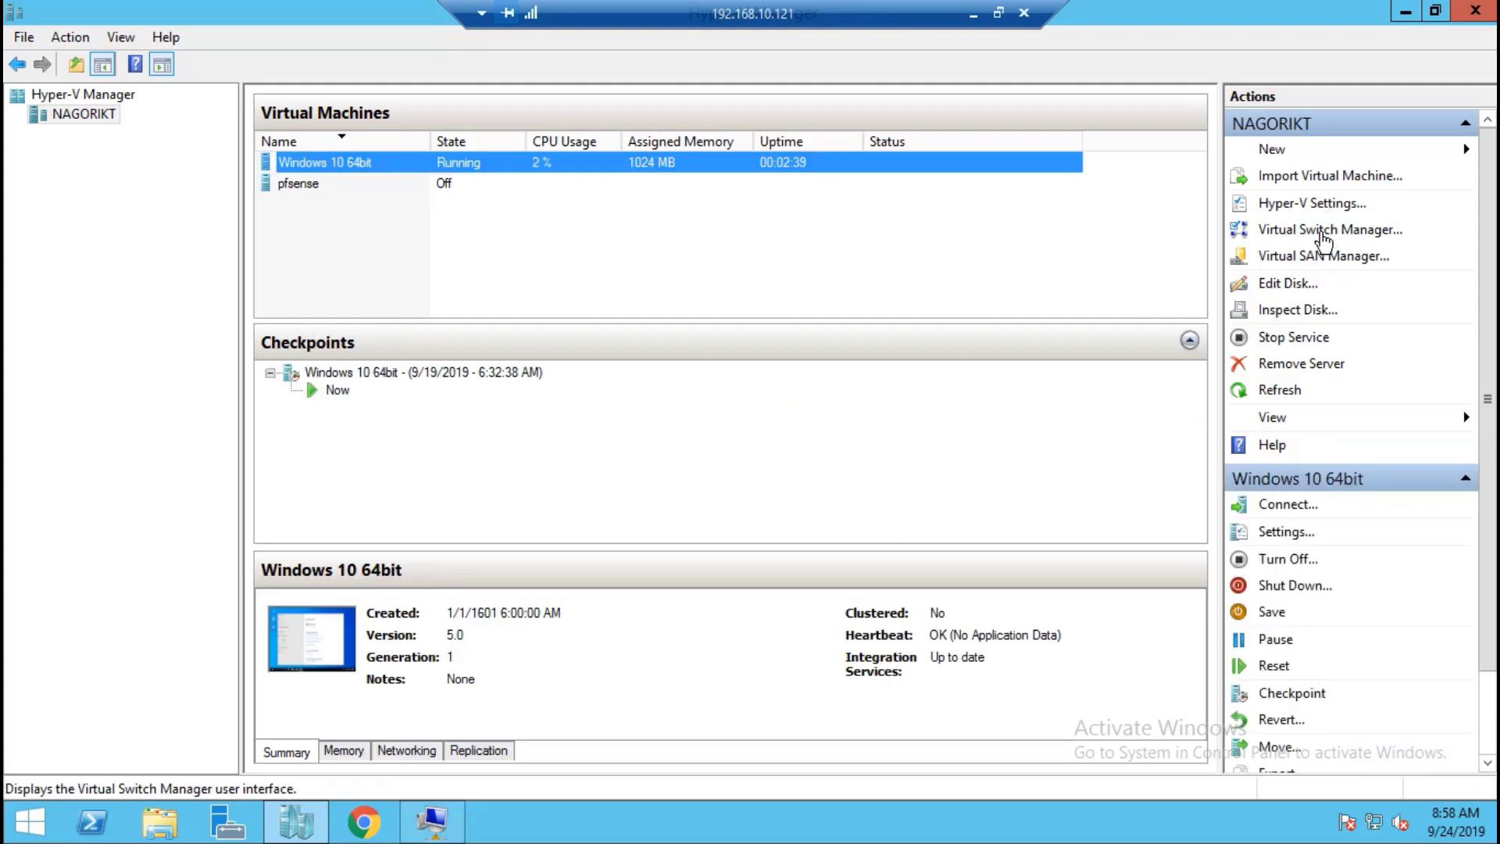
click(1322, 235)
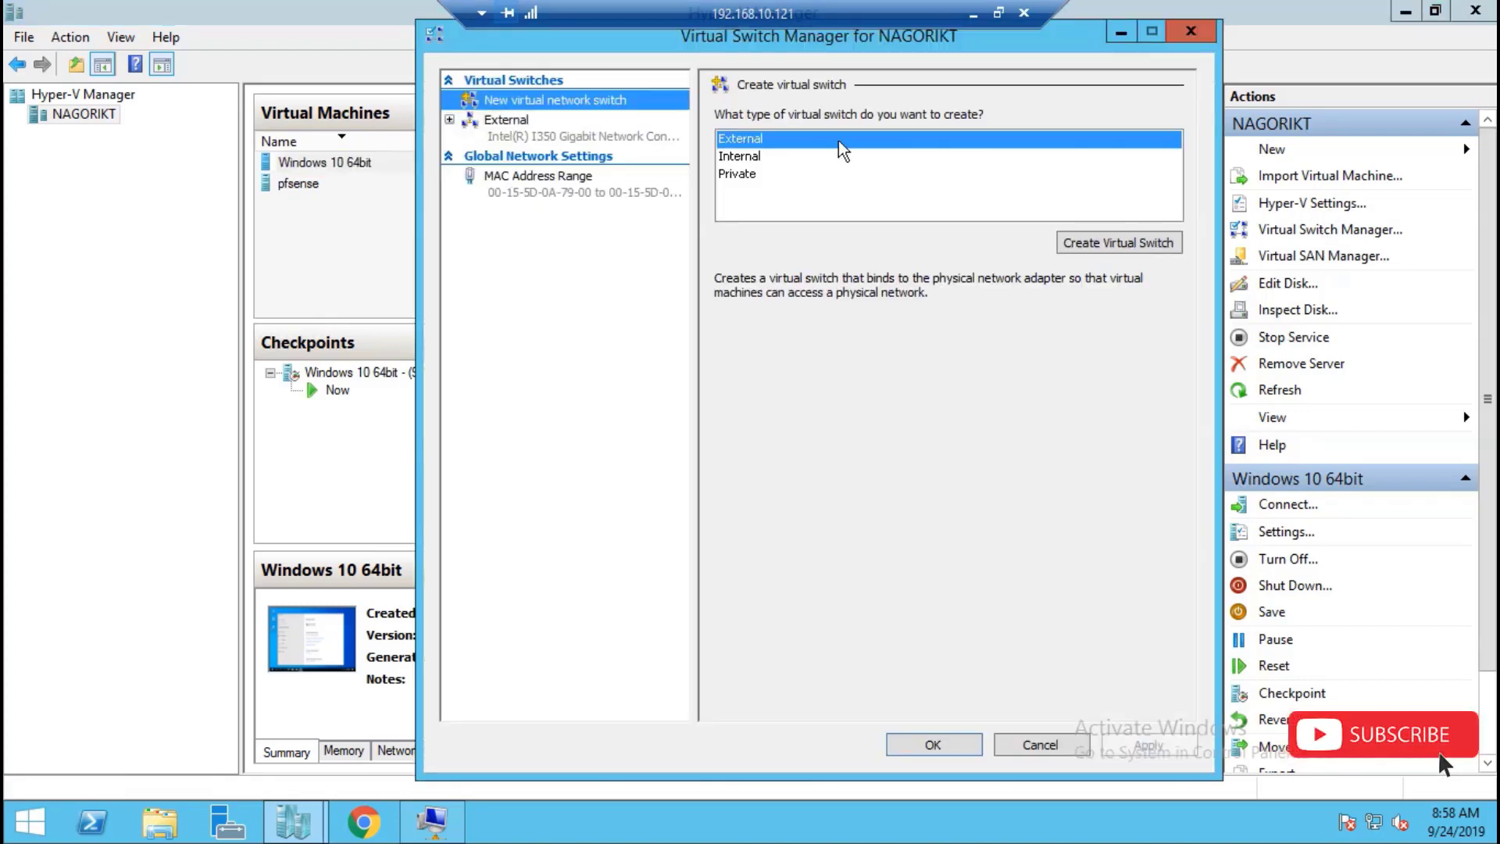
click(748, 157)
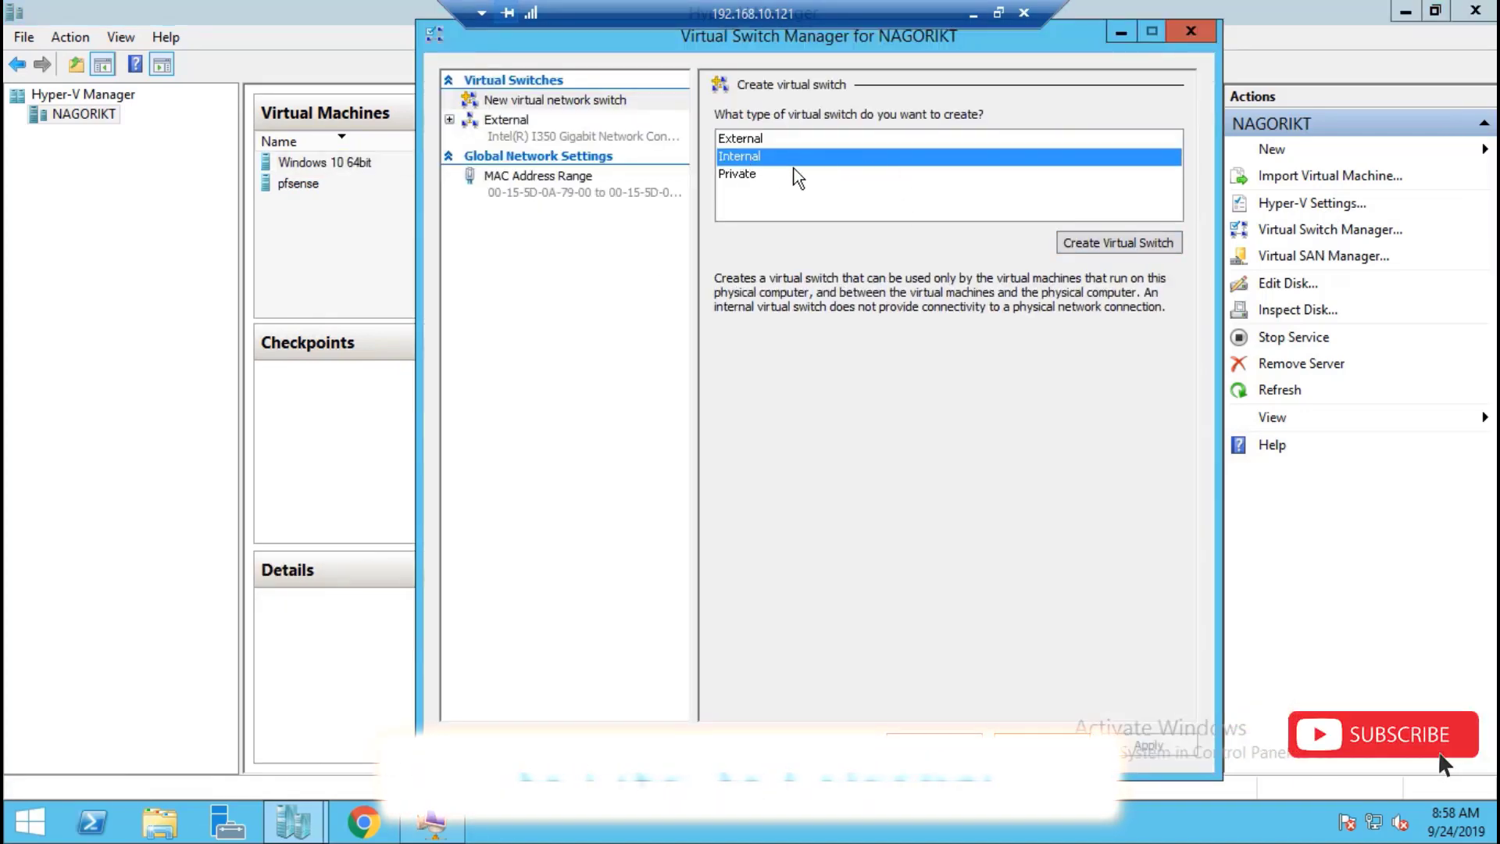
click(1072, 244)
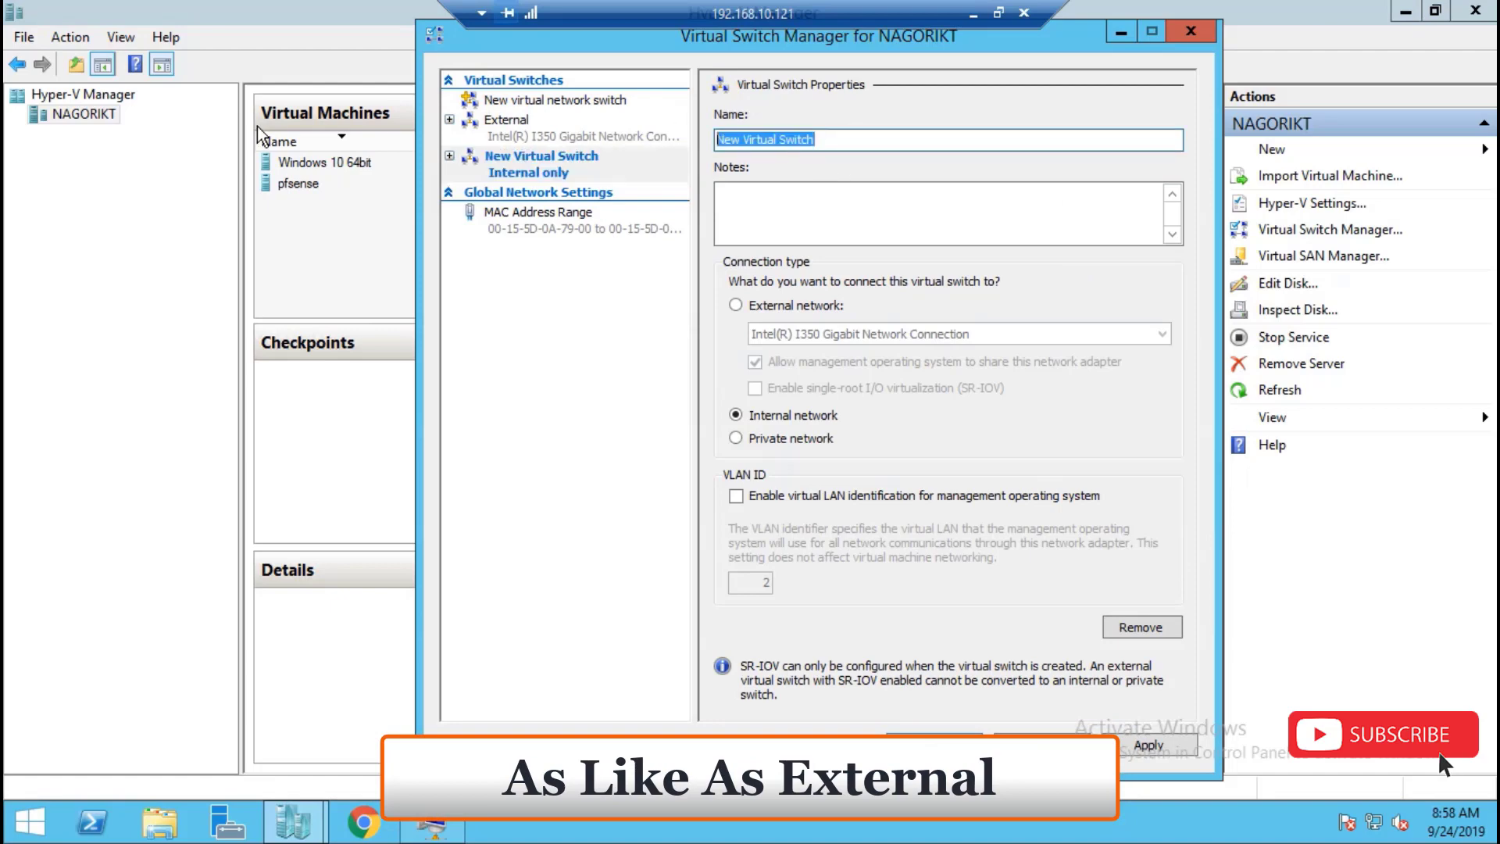
text(Internal)
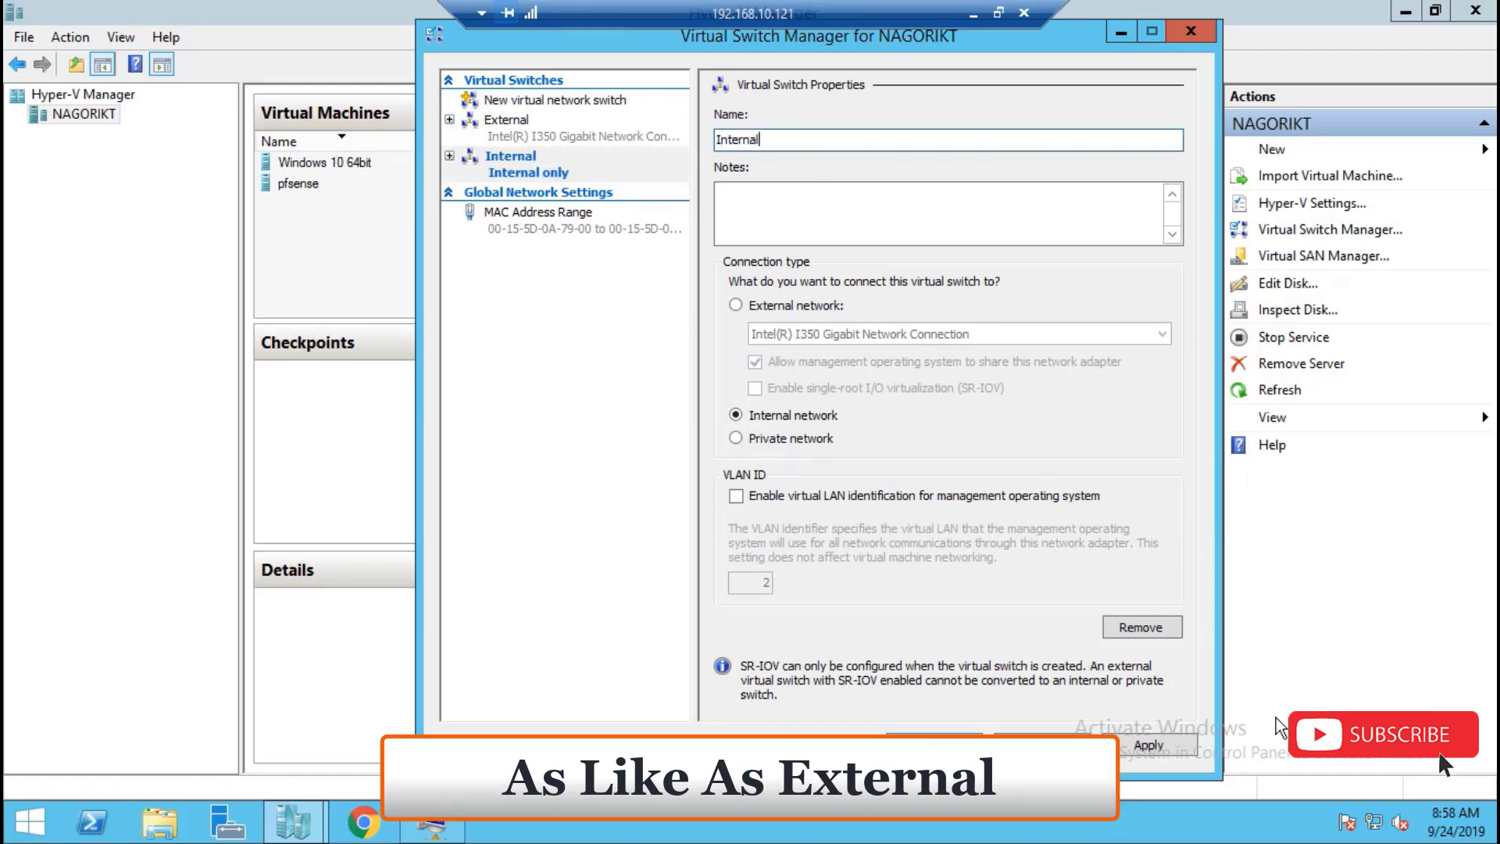
click(1158, 751)
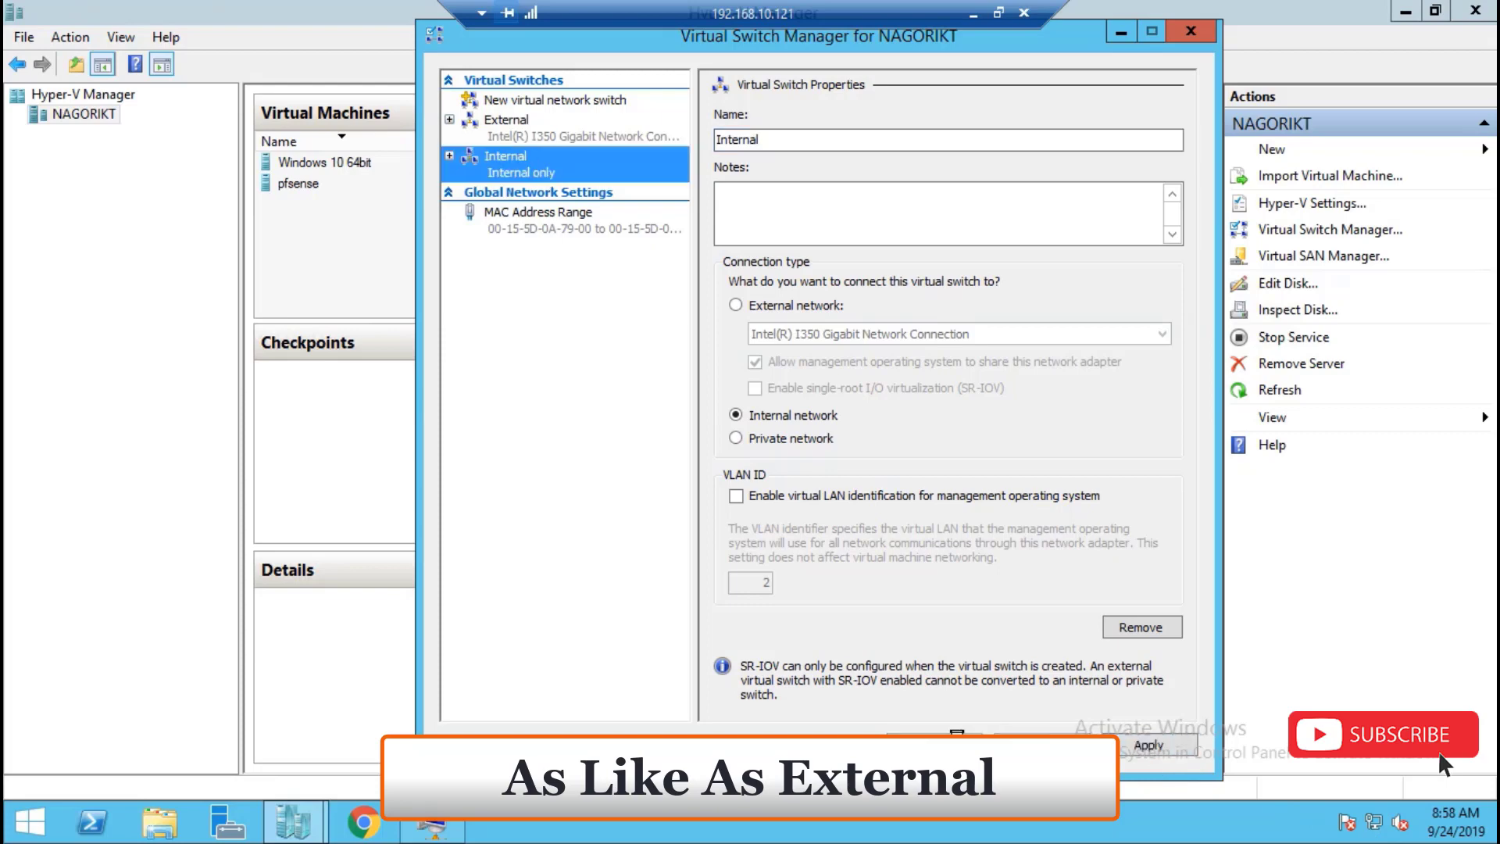
click(935, 742)
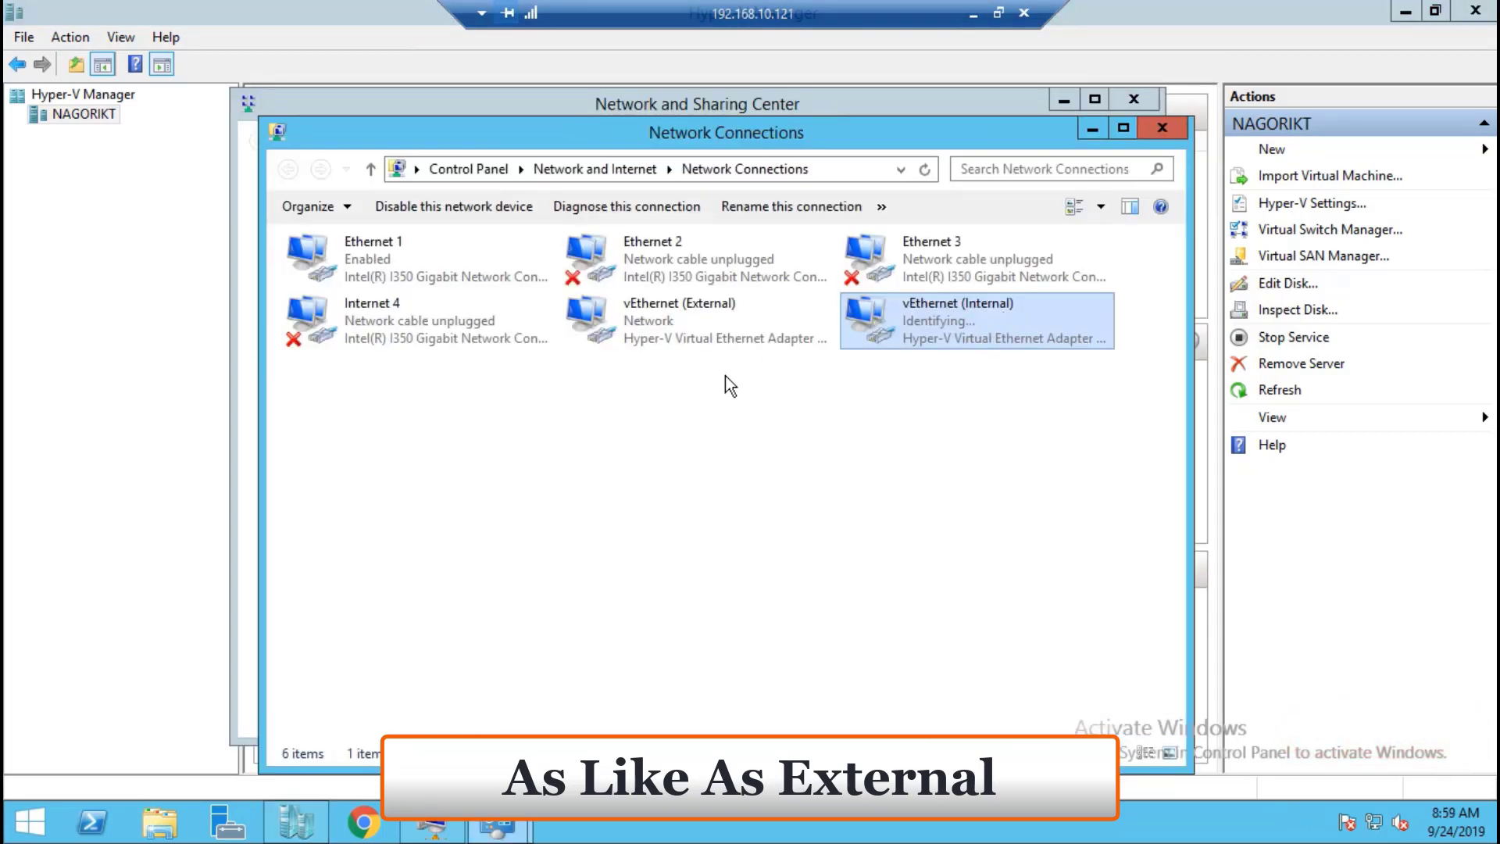
Examine the manual IPv4 addressing options of the vEthernet (Internal) adapter, discard the change and close the network windows.
double_click(939, 336)
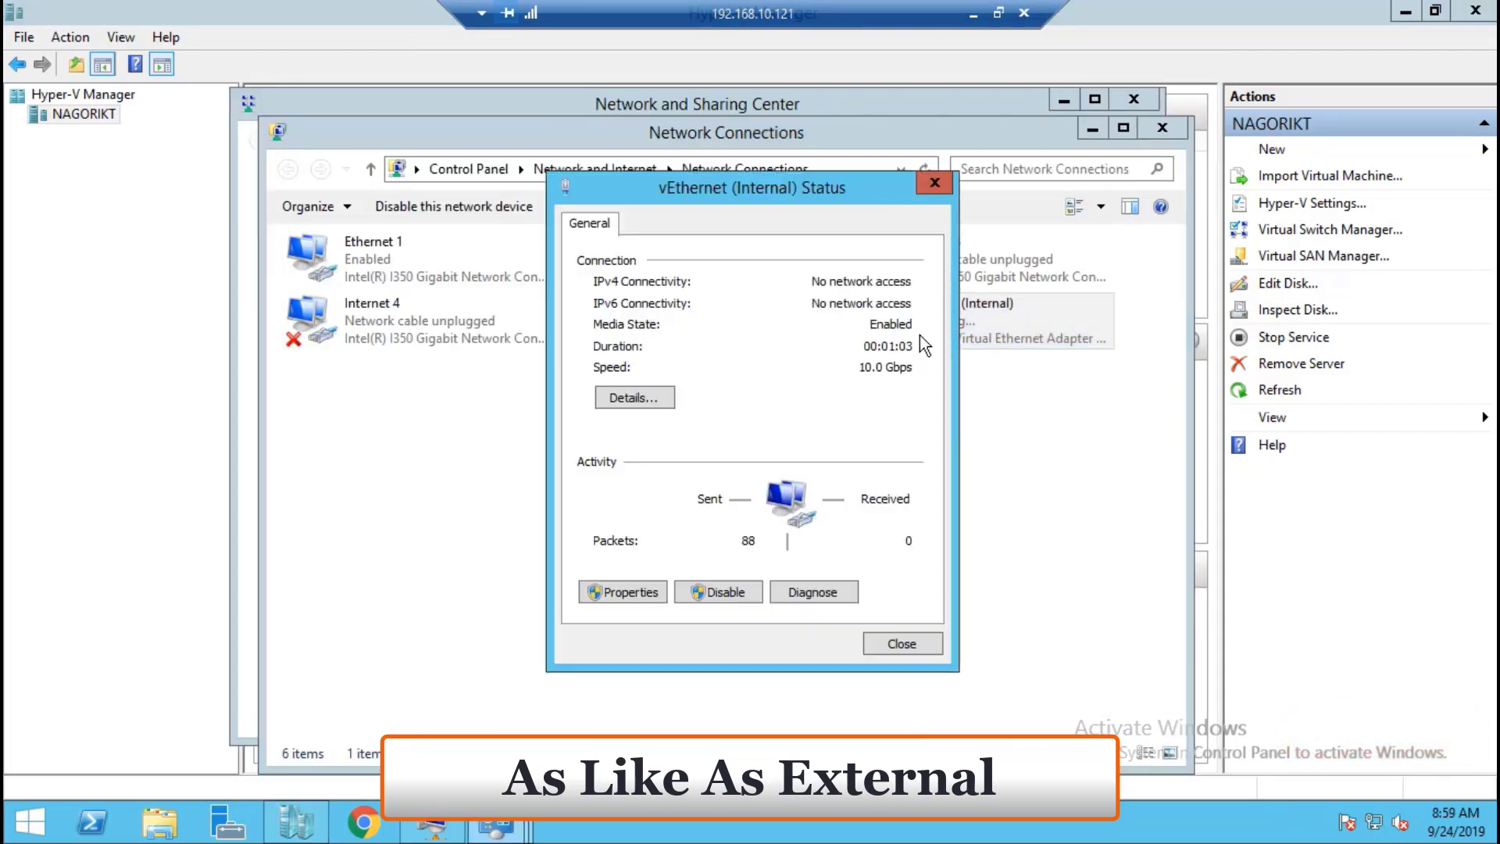
click(630, 594)
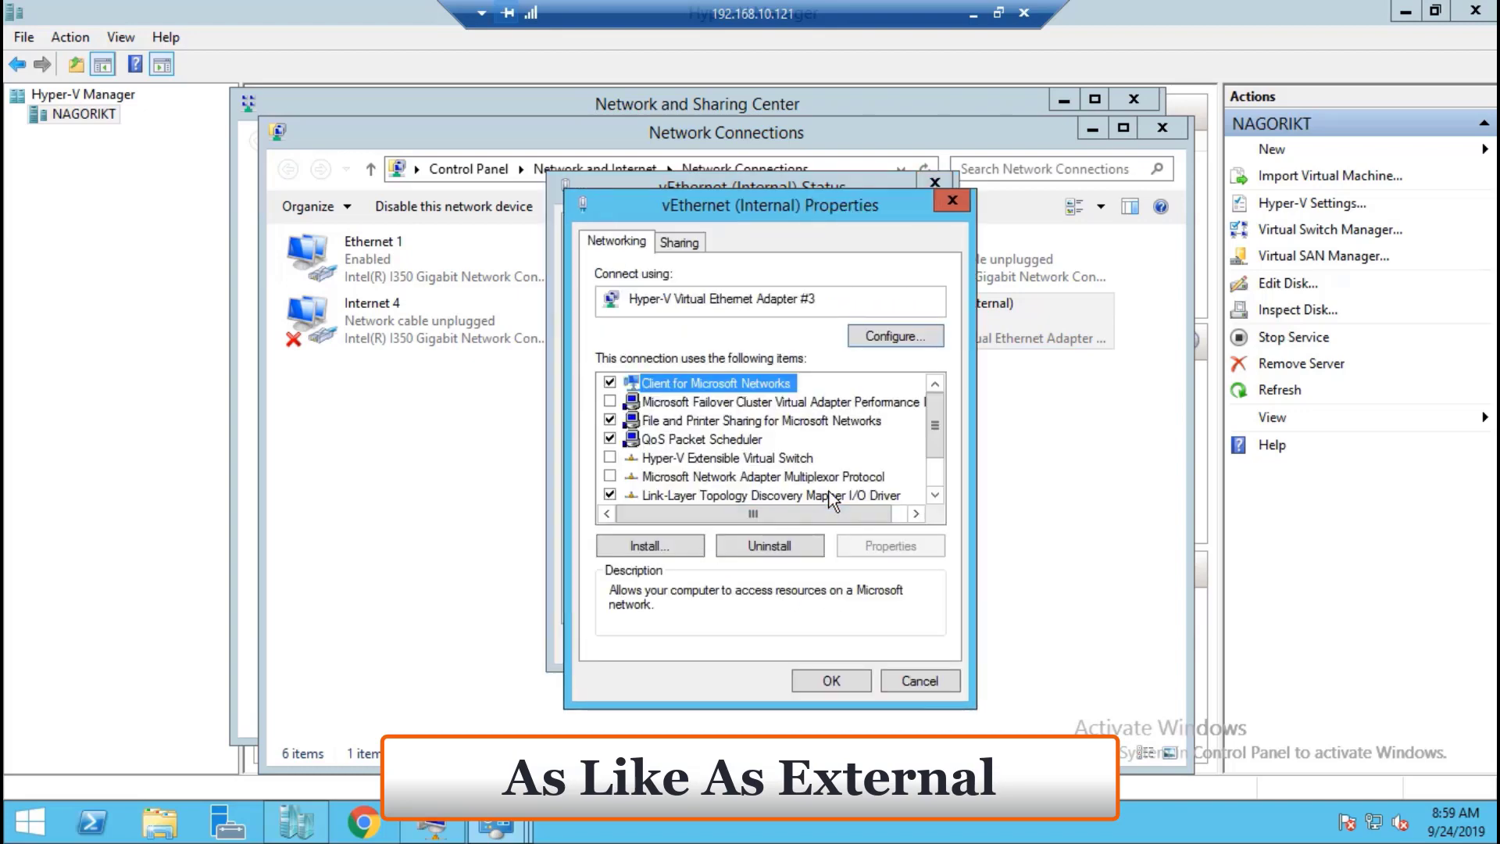
scroll(727, 463, down, 1)
double_click(774, 495)
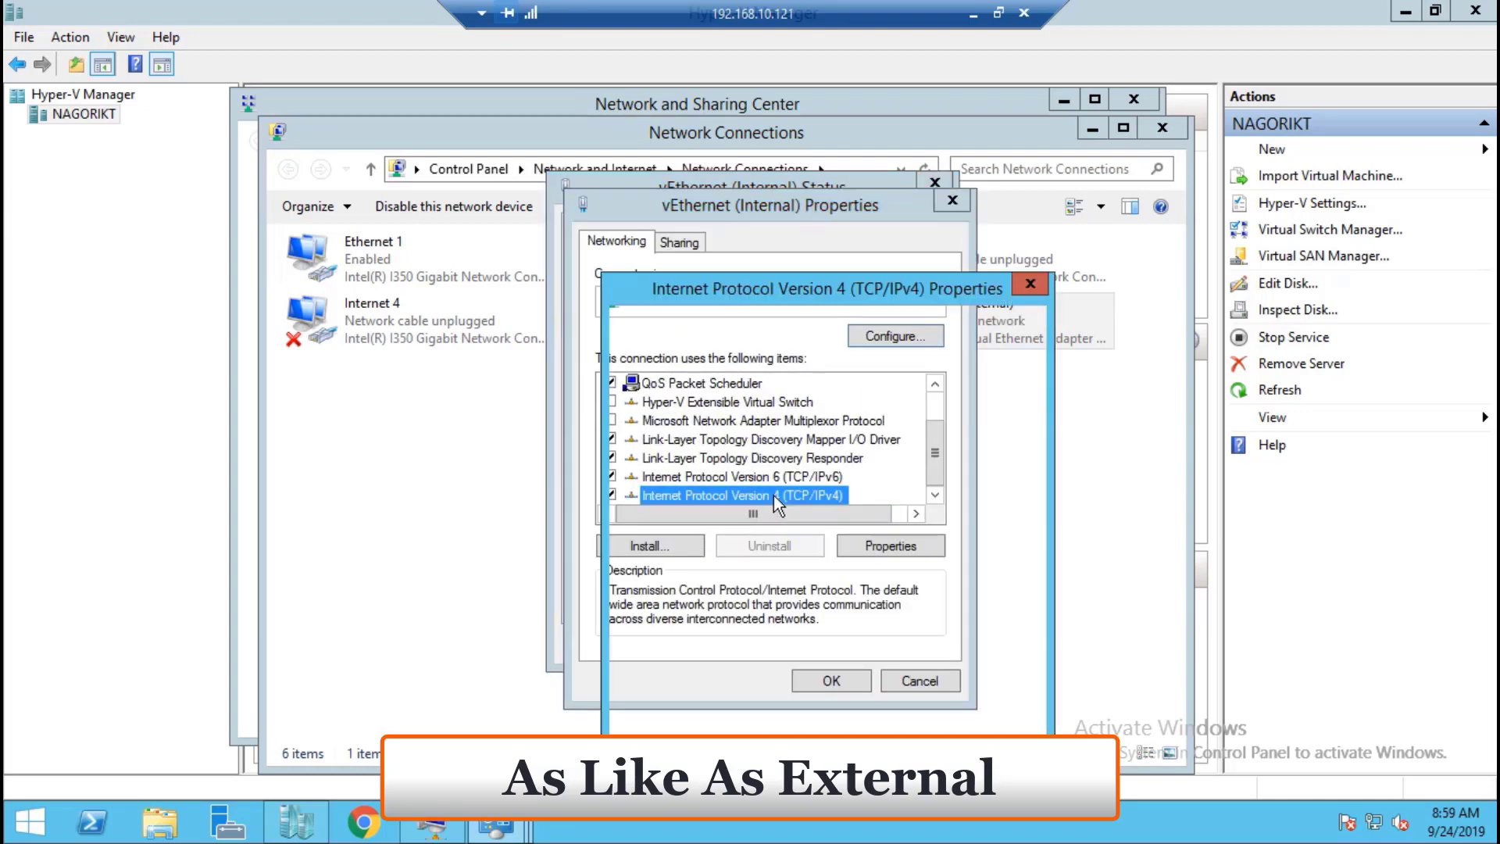
click(688, 447)
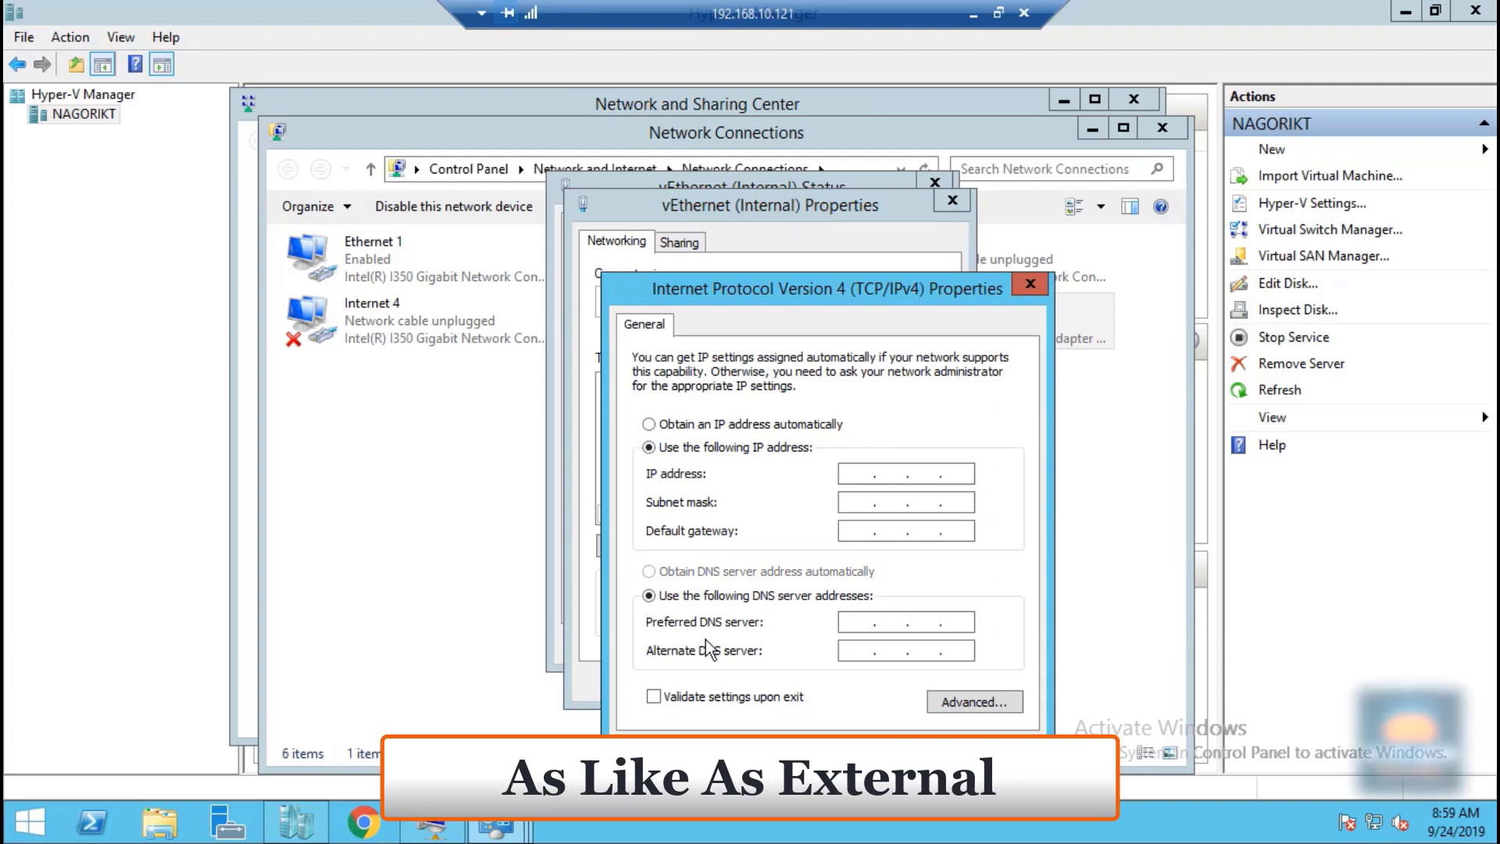
key(Escape)
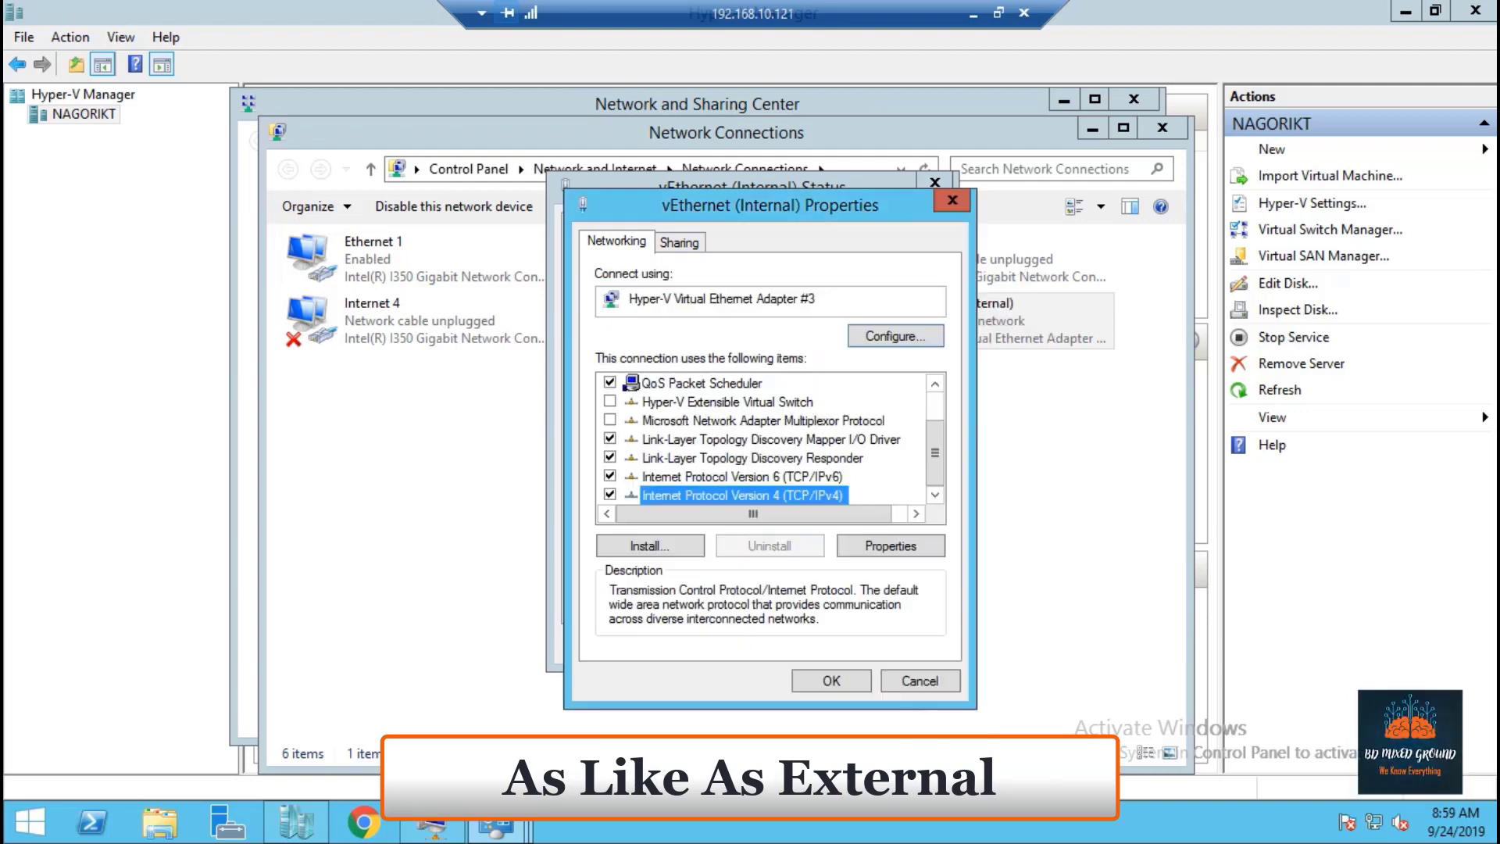
click(934, 691)
click(902, 644)
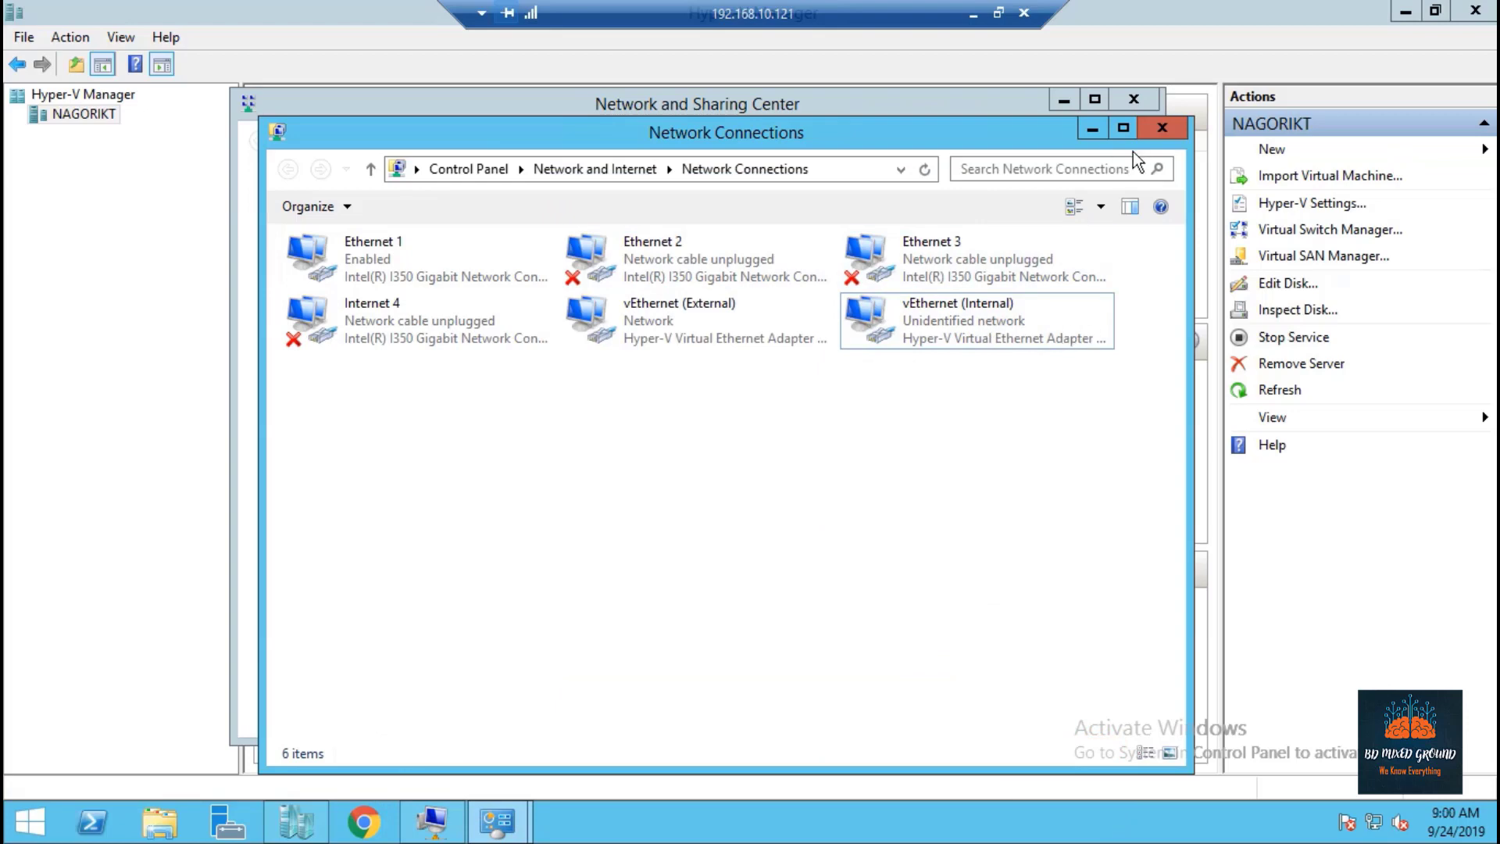
click(1161, 129)
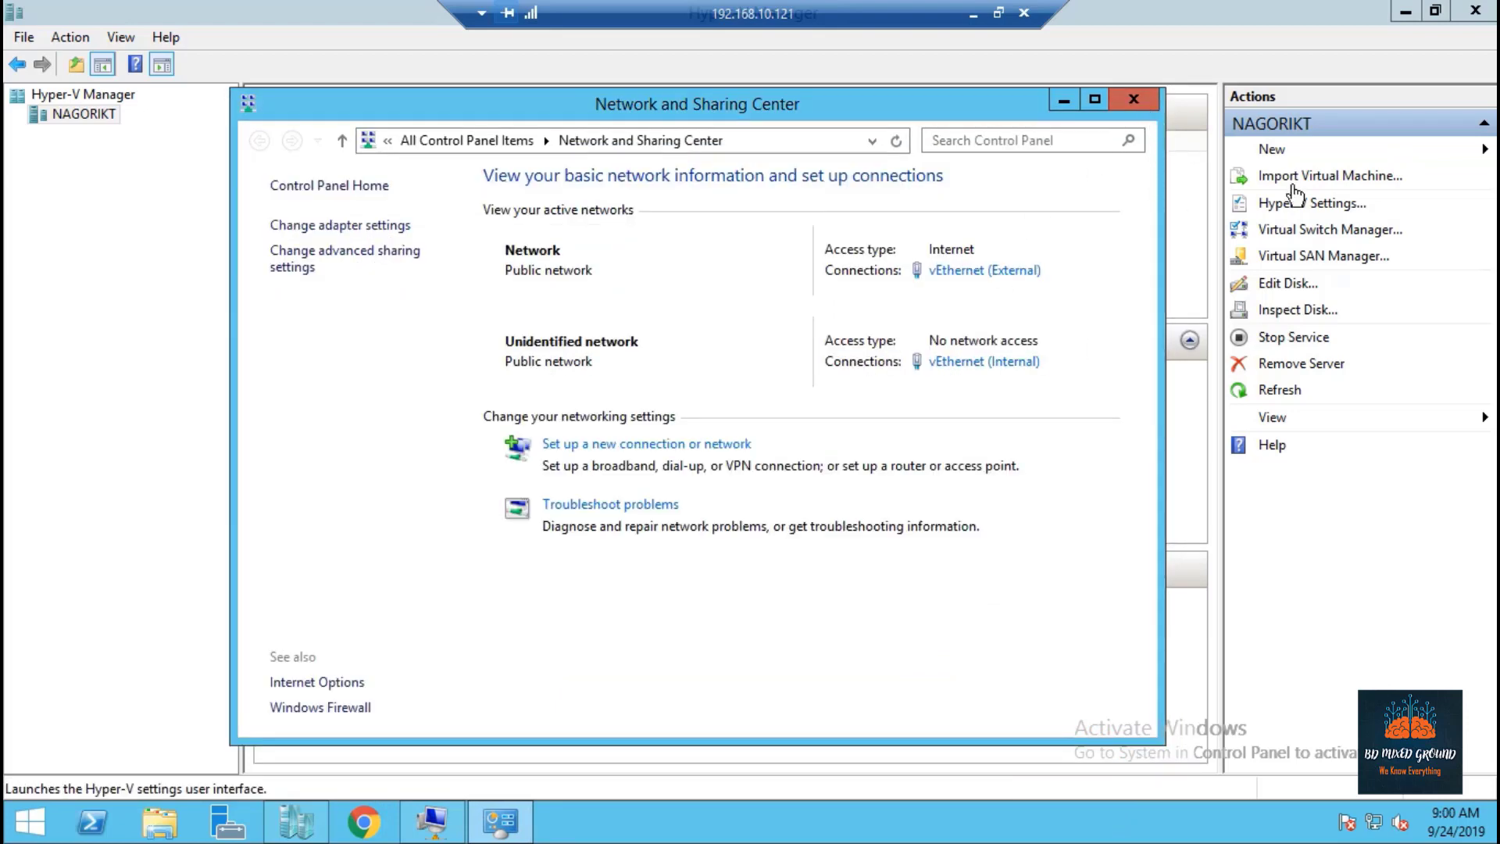
click(1134, 99)
Create a private virtual switch named Private and apply the change.
click(1328, 232)
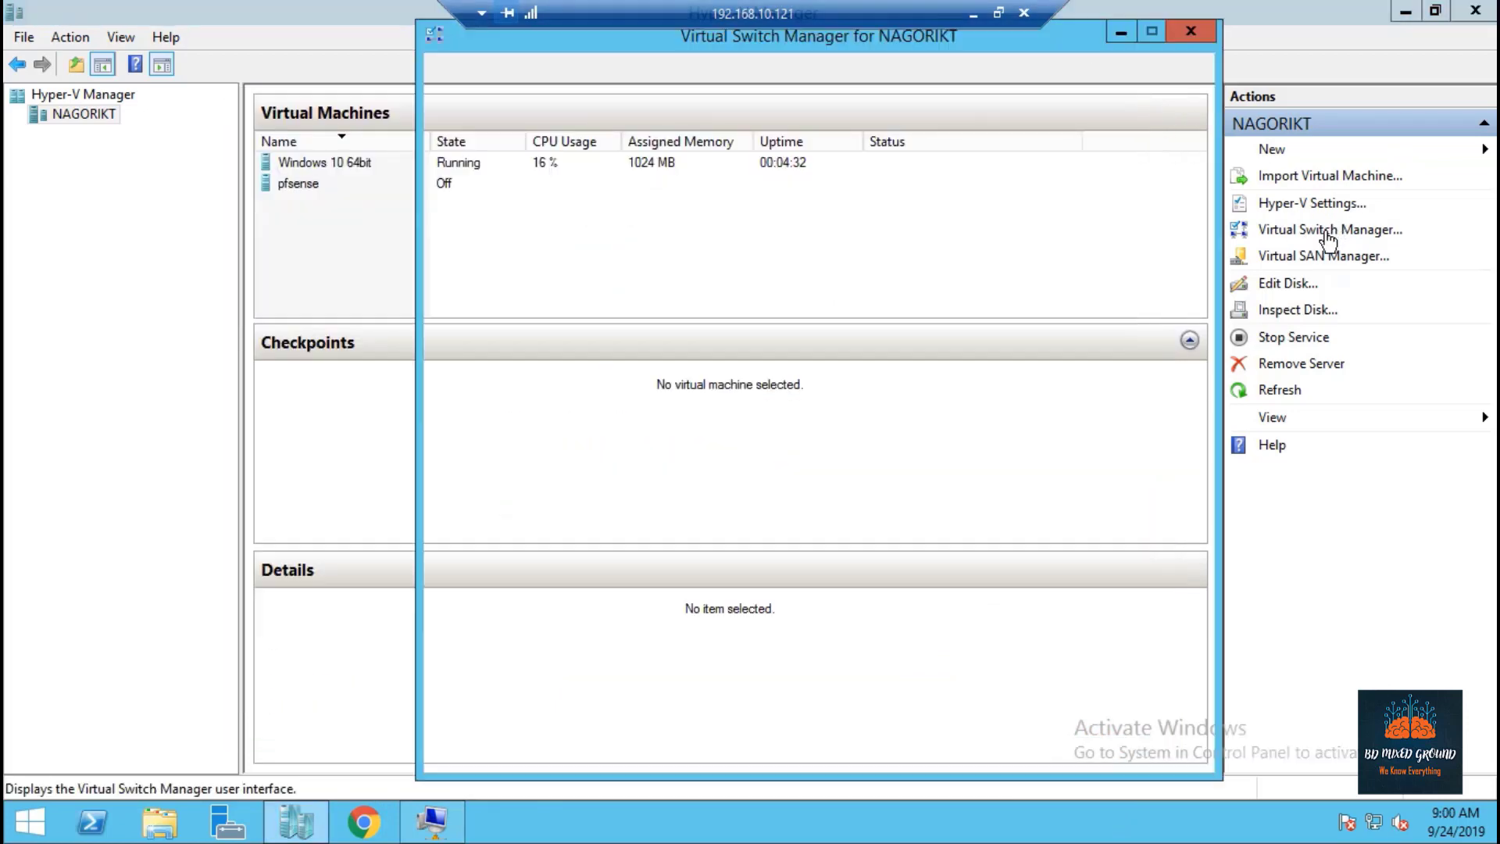
click(724, 173)
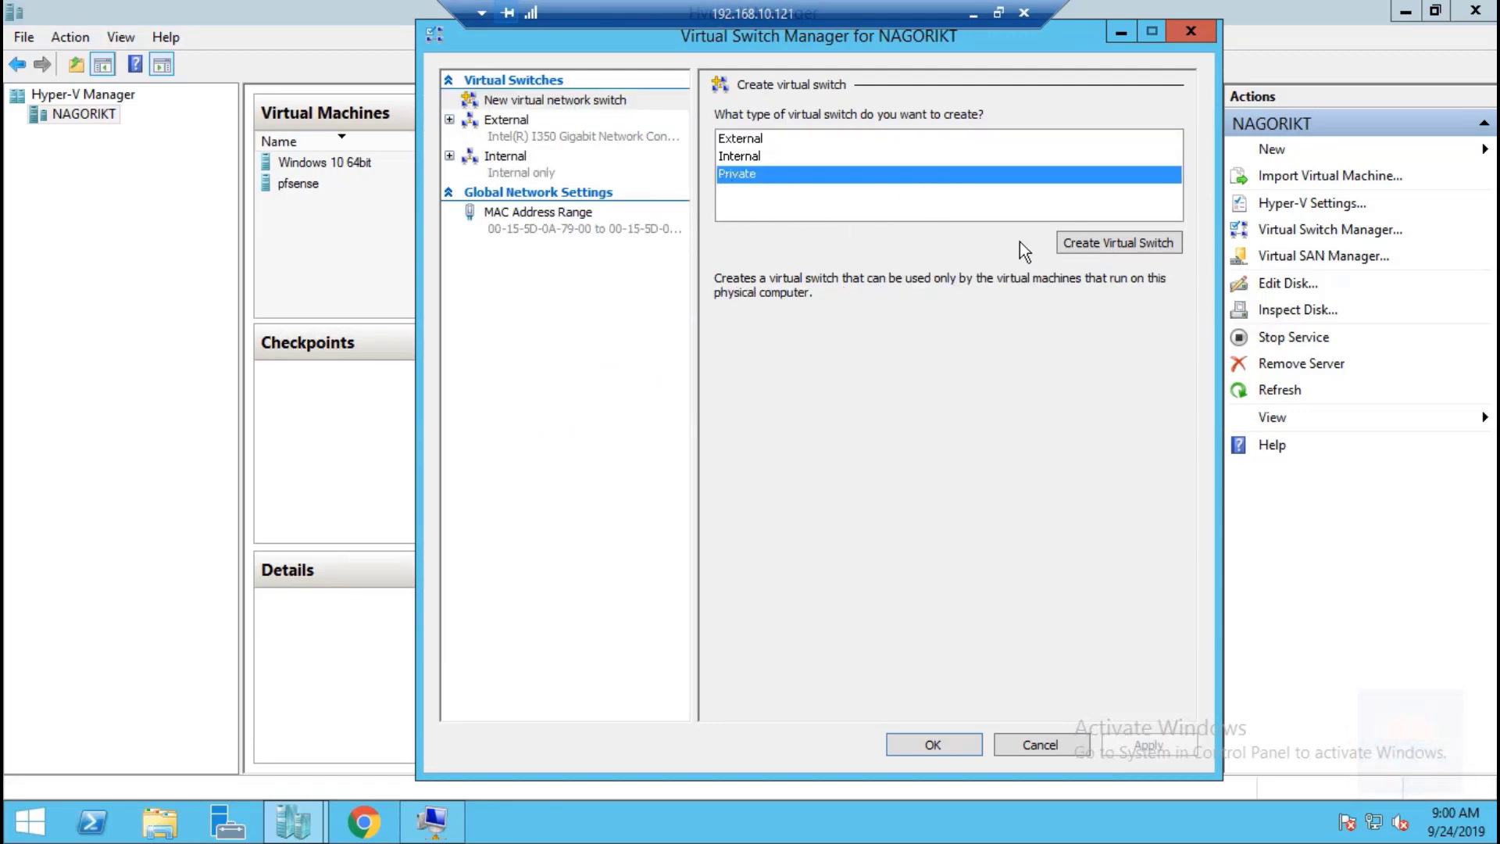
click(1116, 244)
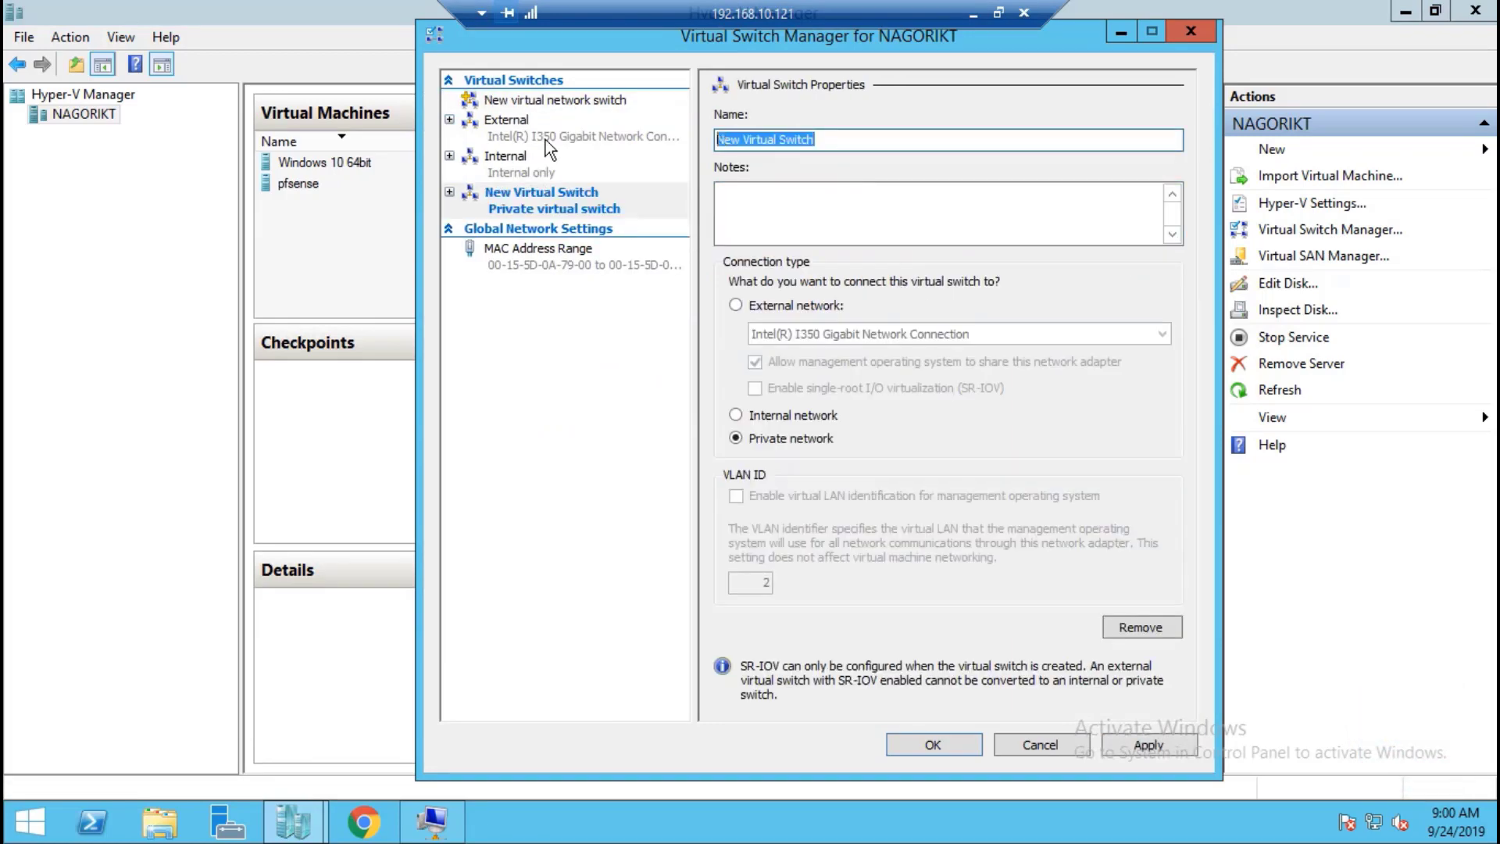
text(Private)
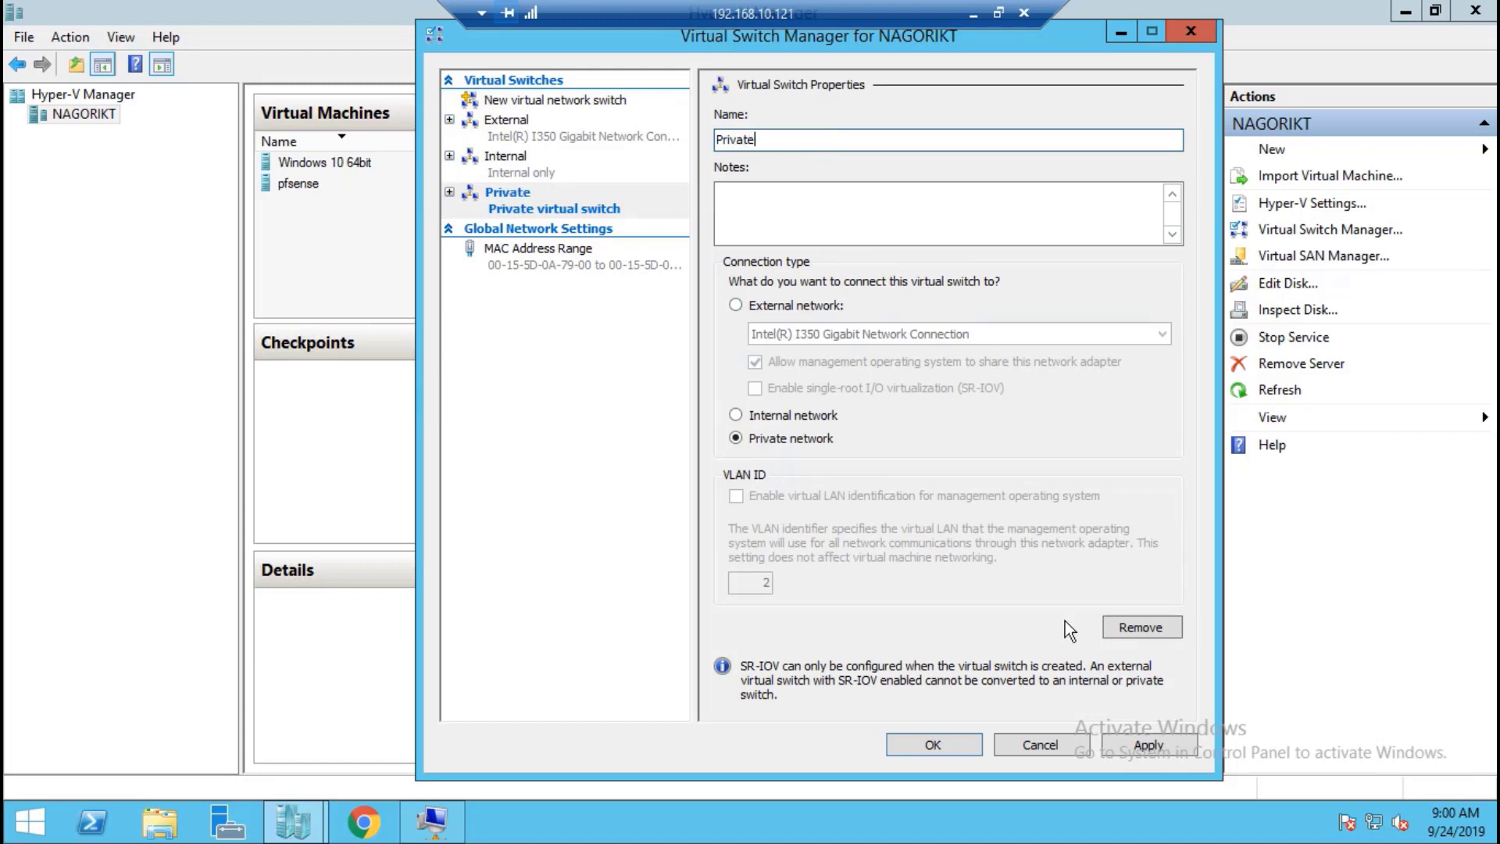
click(1125, 744)
click(950, 741)
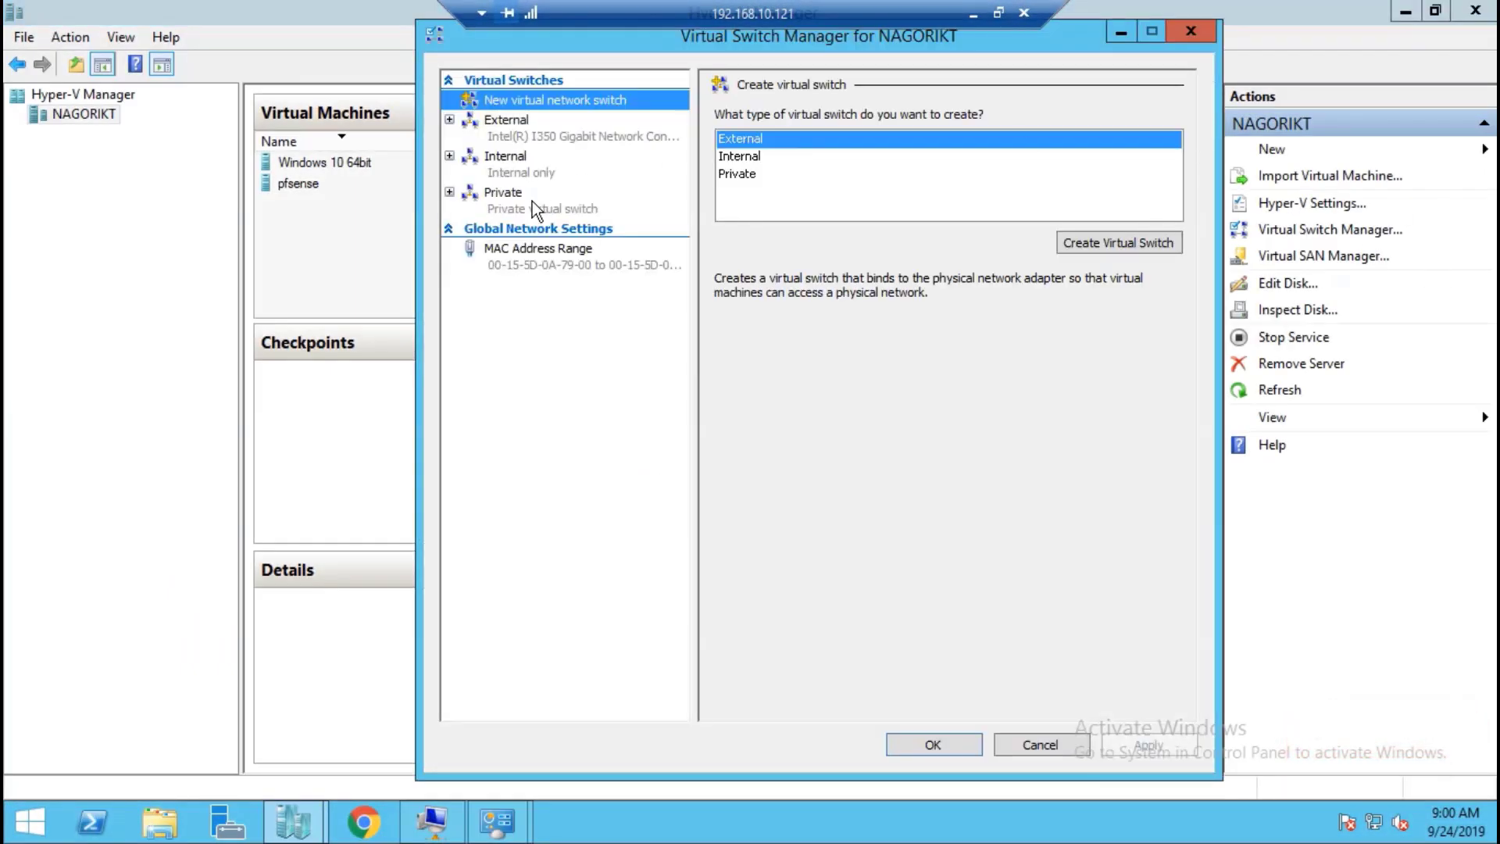
Remove the Private virtual switch and apply the removal.
click(547, 201)
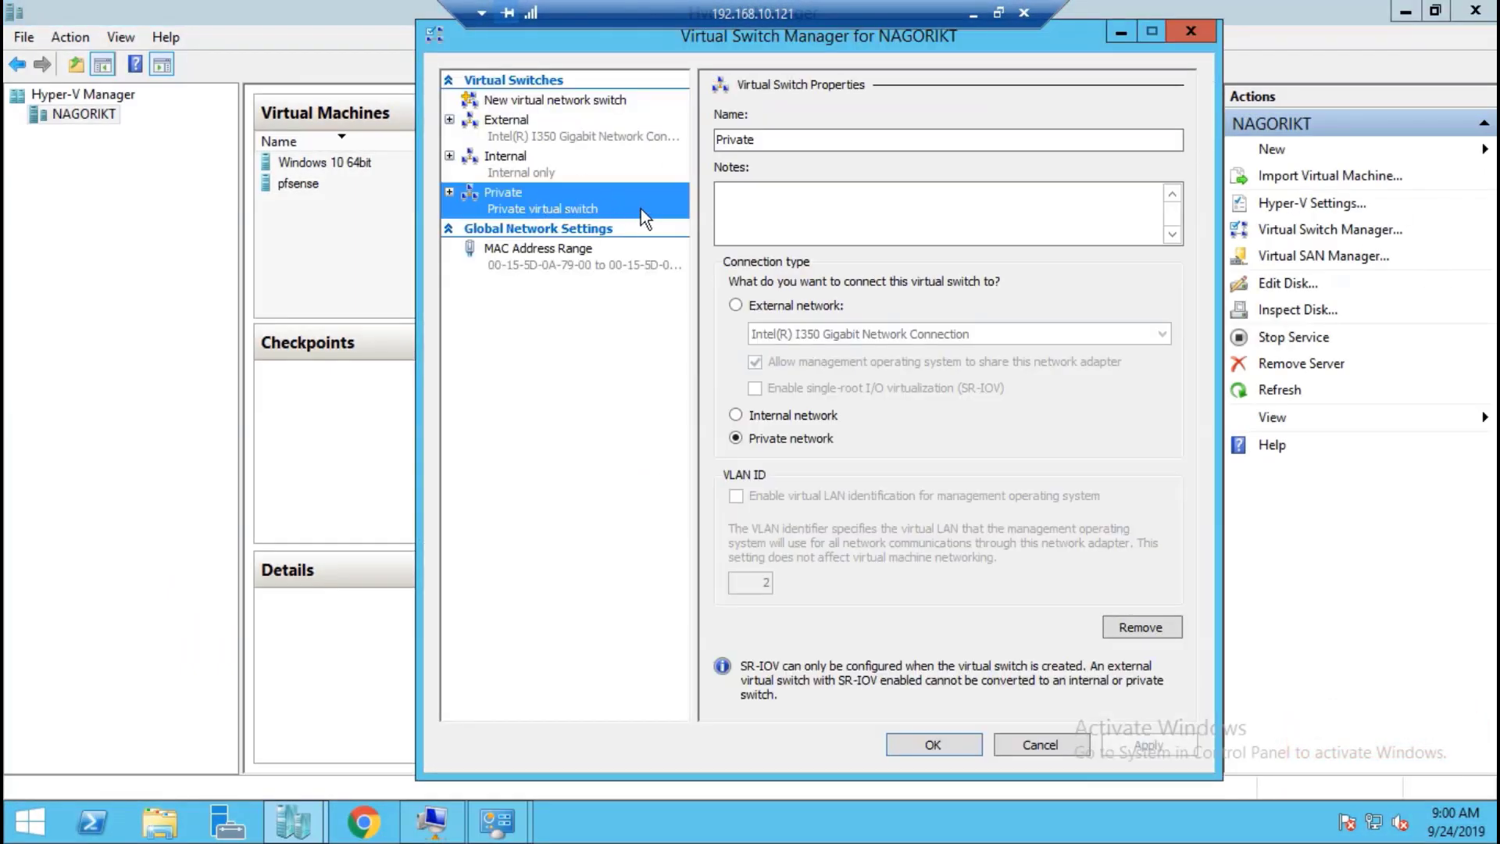
click(1131, 628)
click(1149, 748)
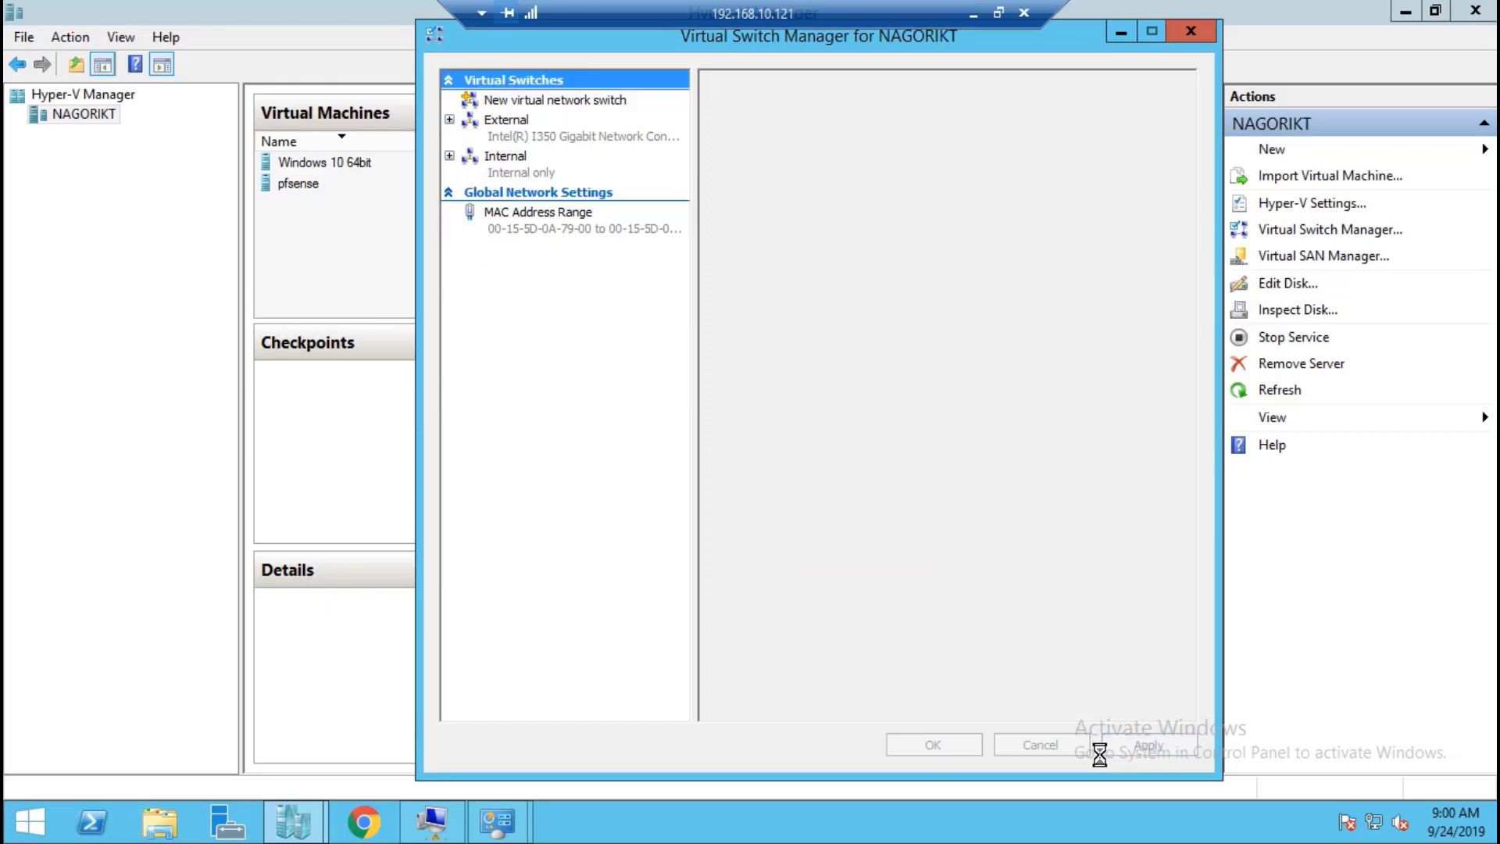
click(947, 742)
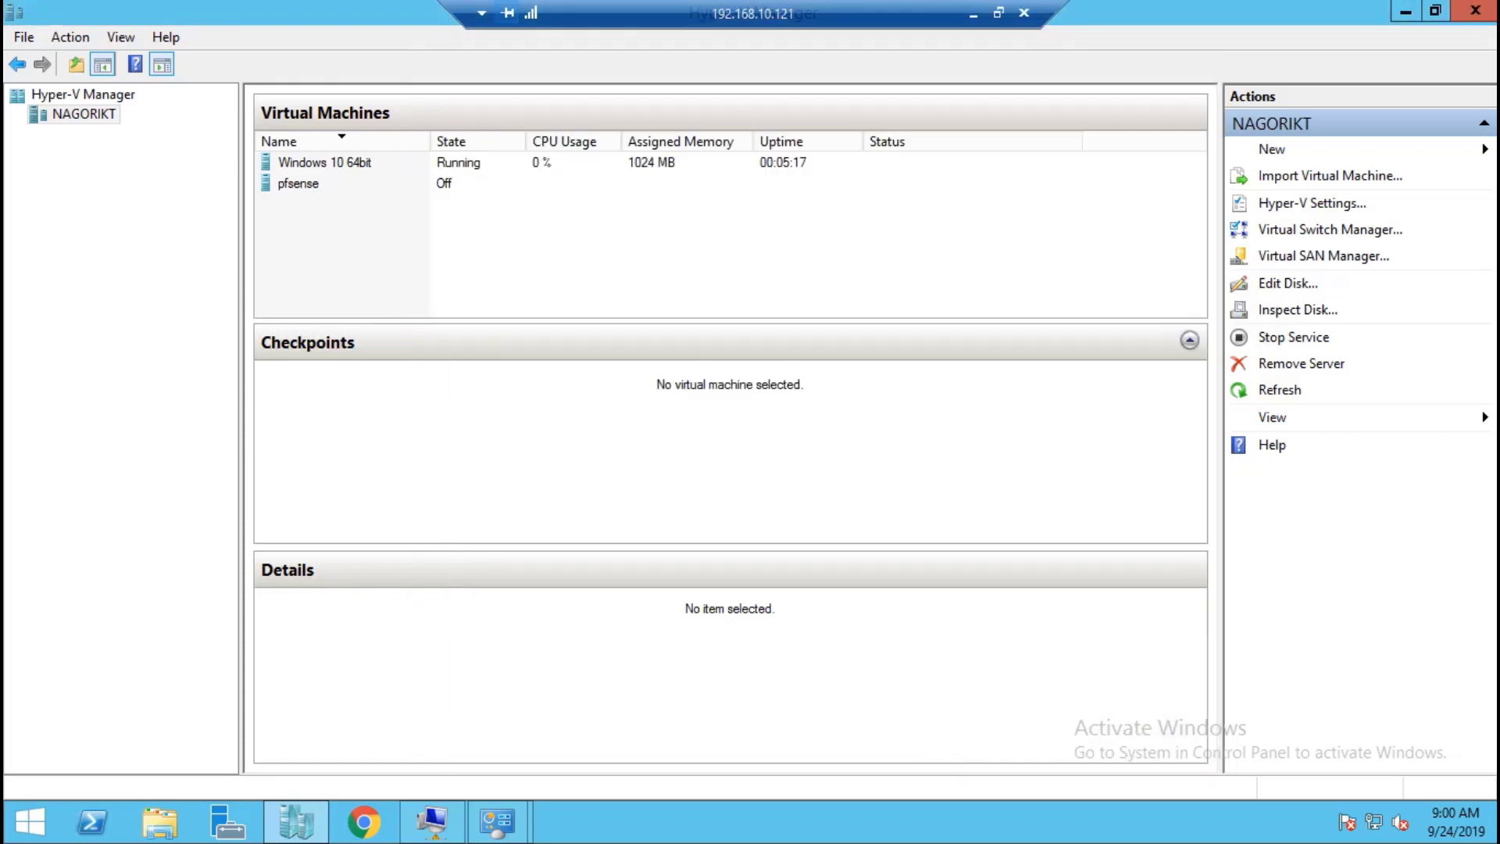
Remove the Internal virtual switch, apply the removal, and minimize Hyper-V Manager to return to Network Connections.
click(1328, 229)
click(532, 162)
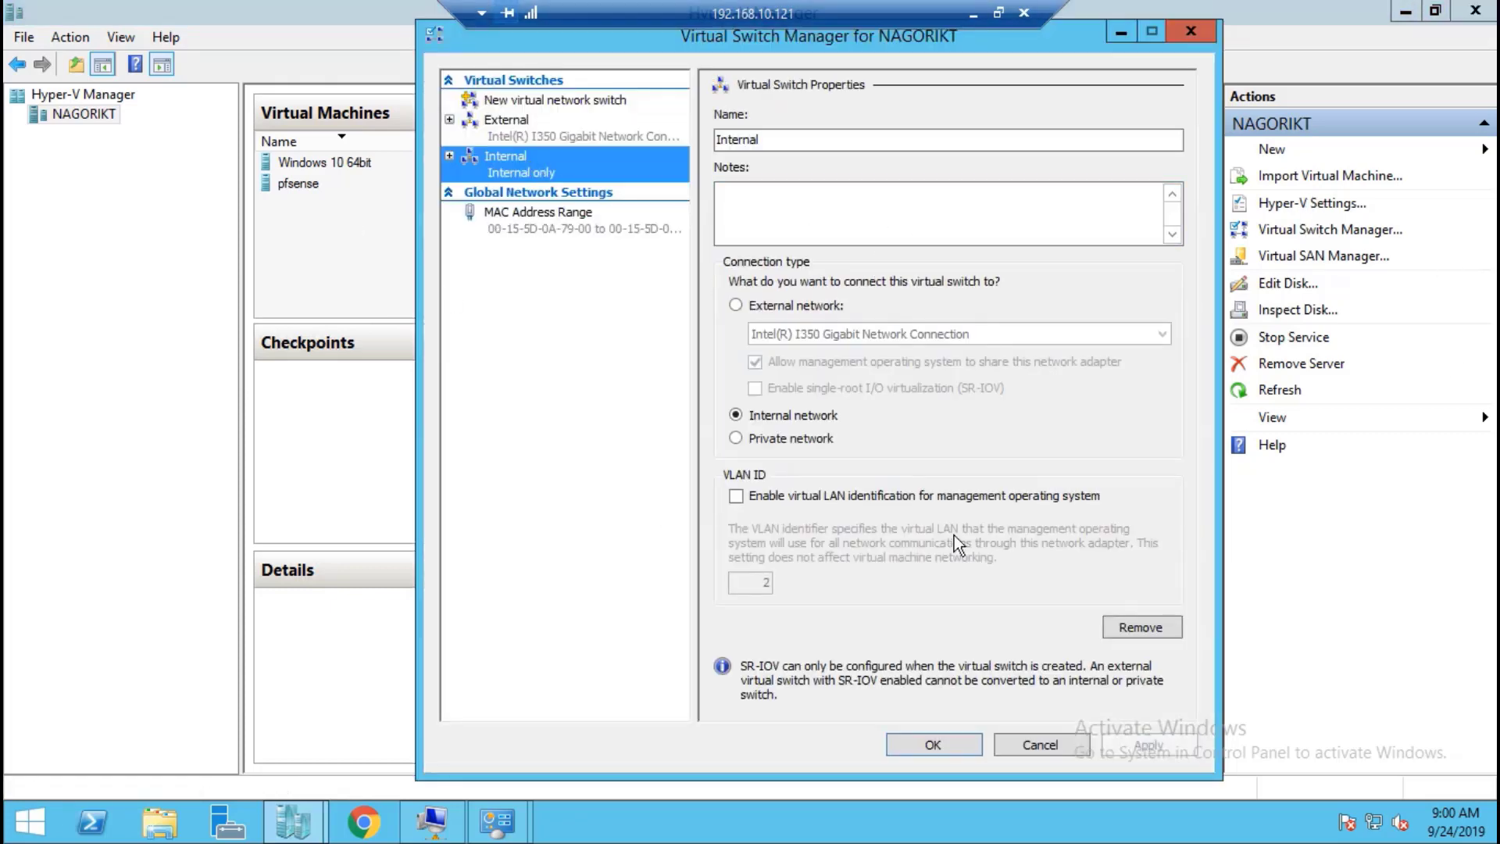
click(1133, 625)
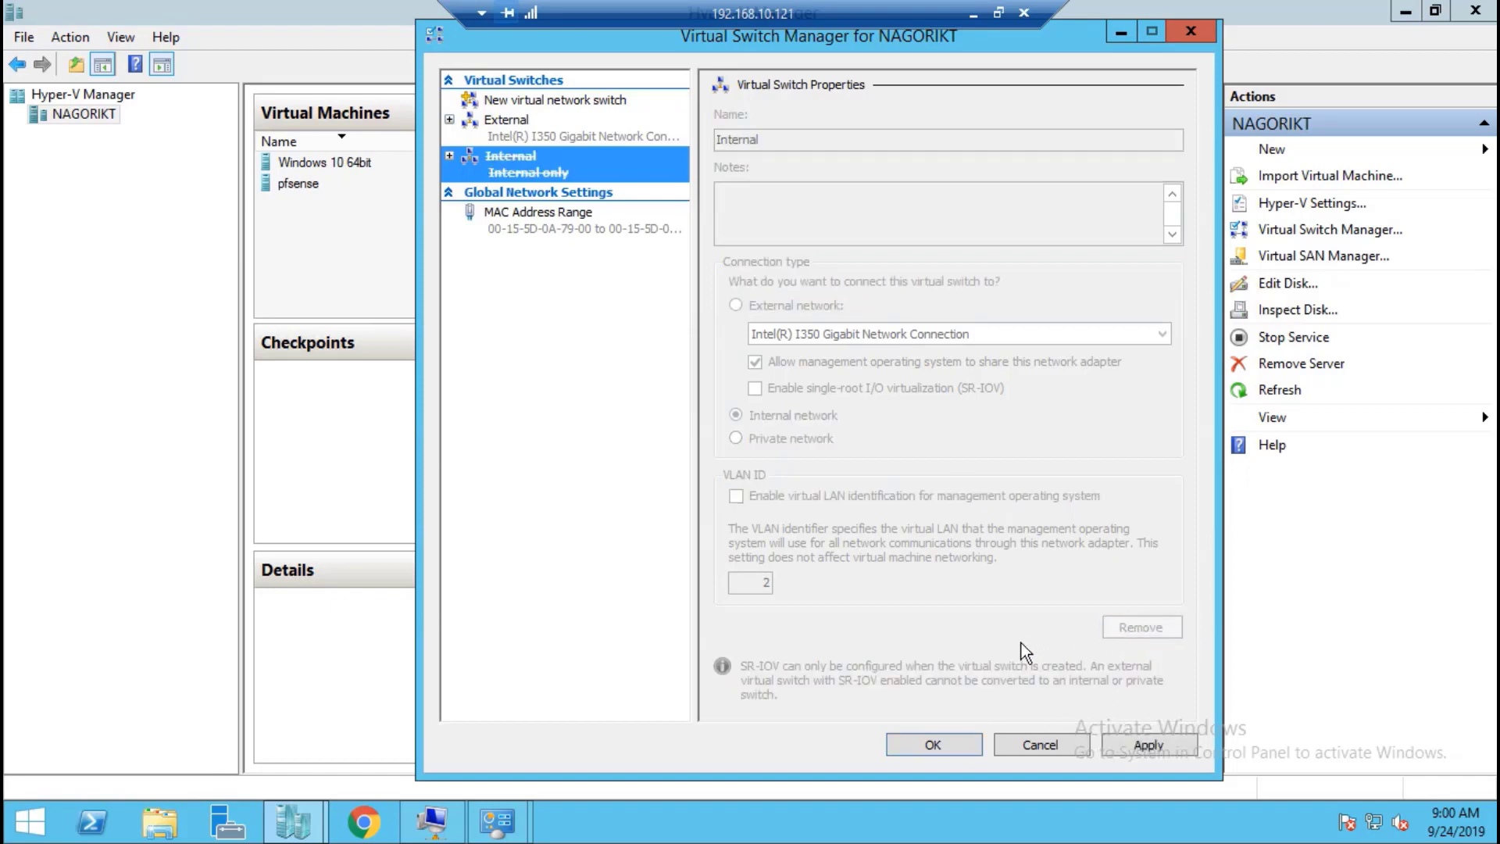
click(1161, 747)
click(938, 746)
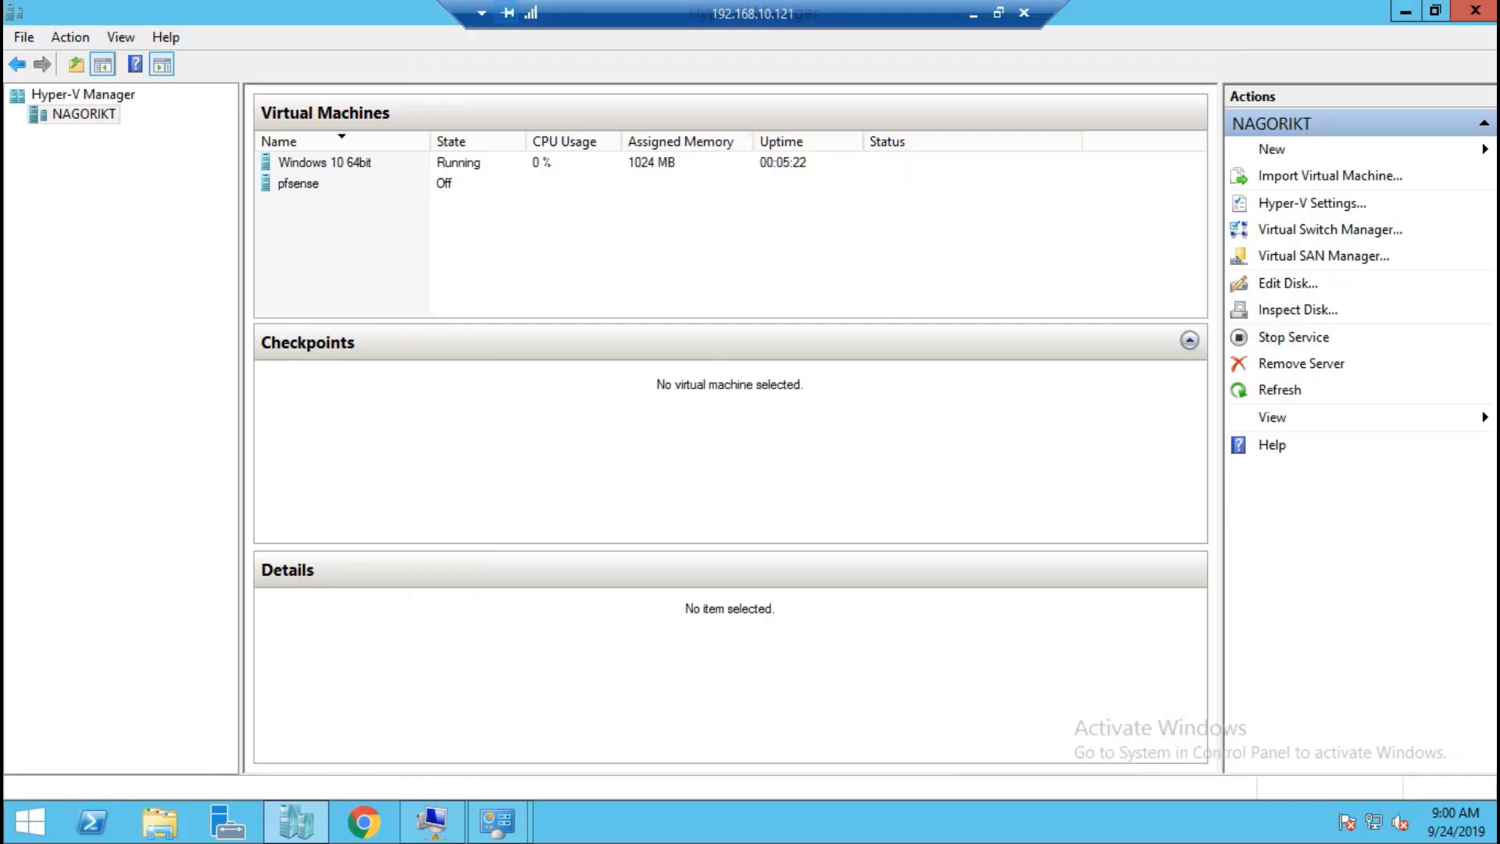
click(1406, 11)
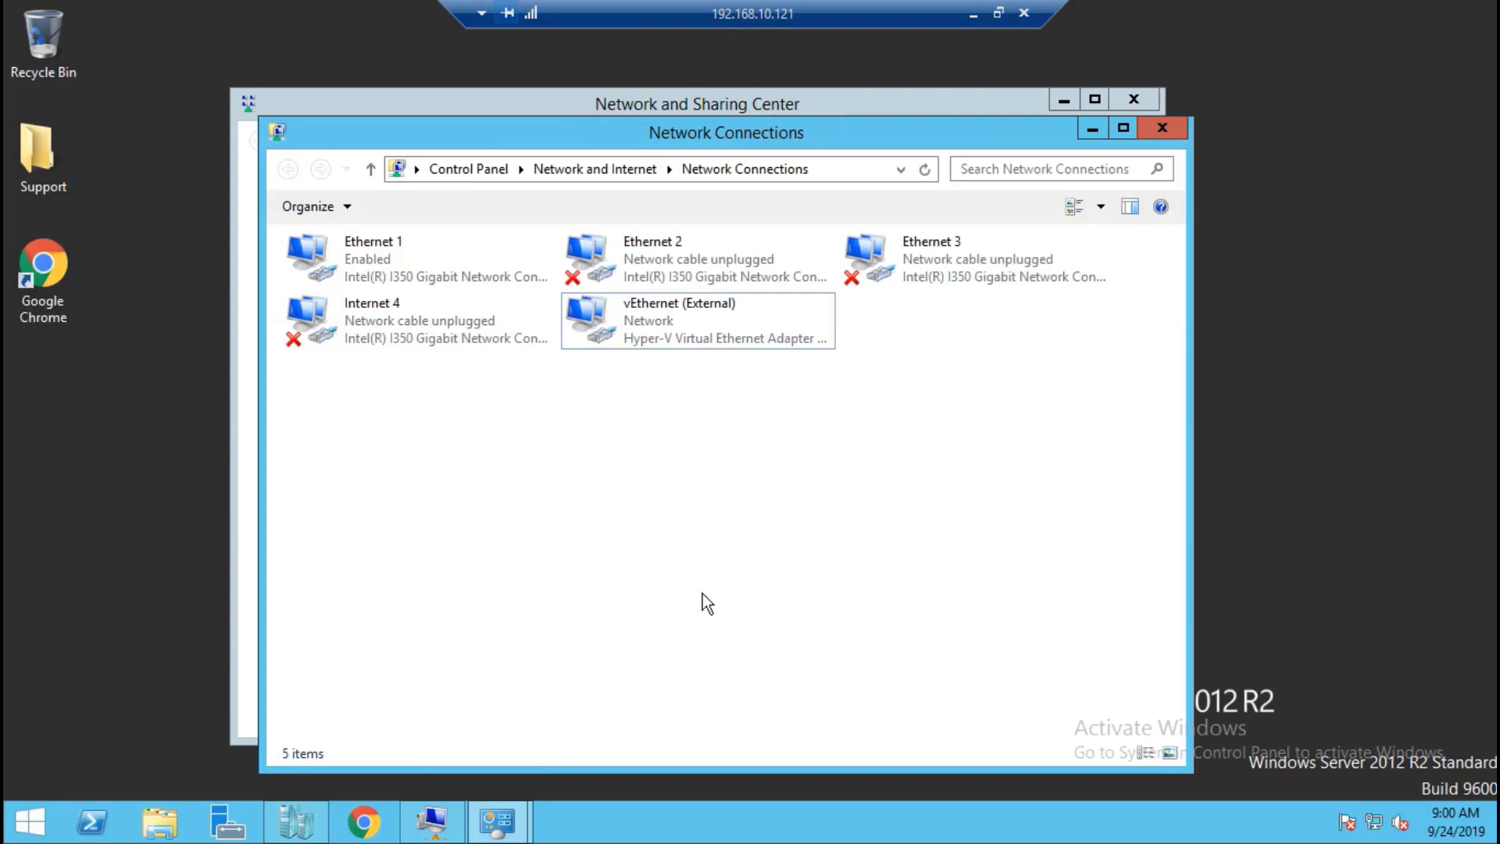